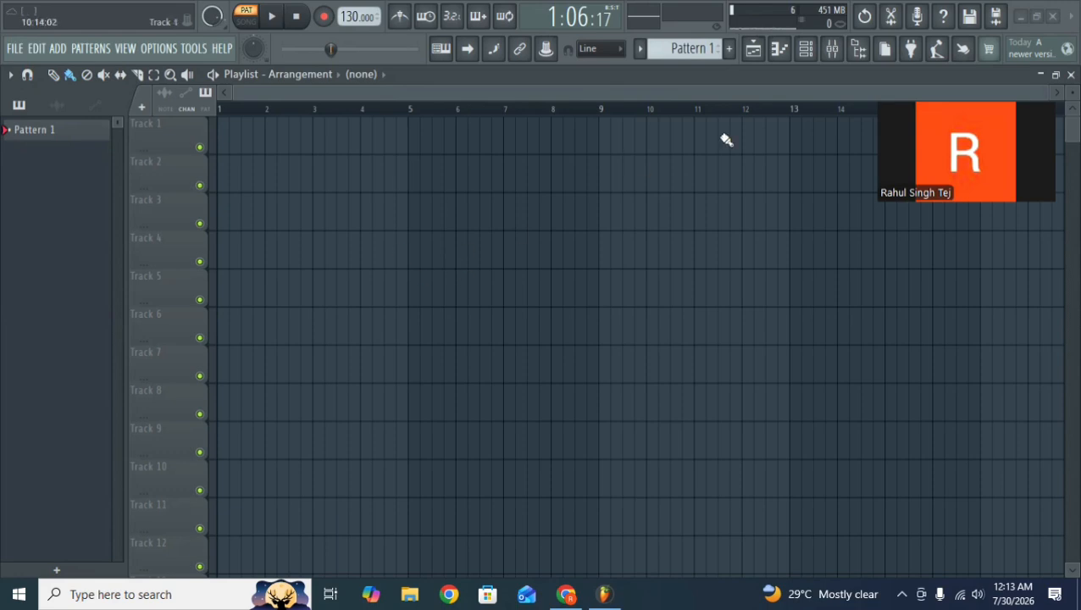
Briefly show the channel rack, mixer and browser, then return to the playlist.
click(806, 48)
click(805, 49)
click(828, 56)
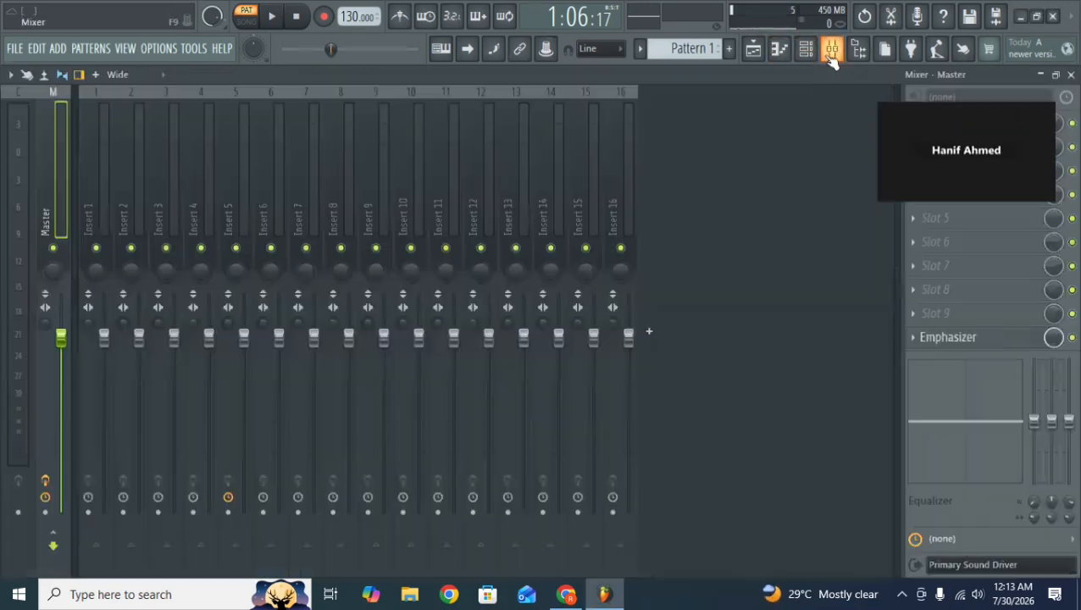
click(858, 59)
click(858, 59)
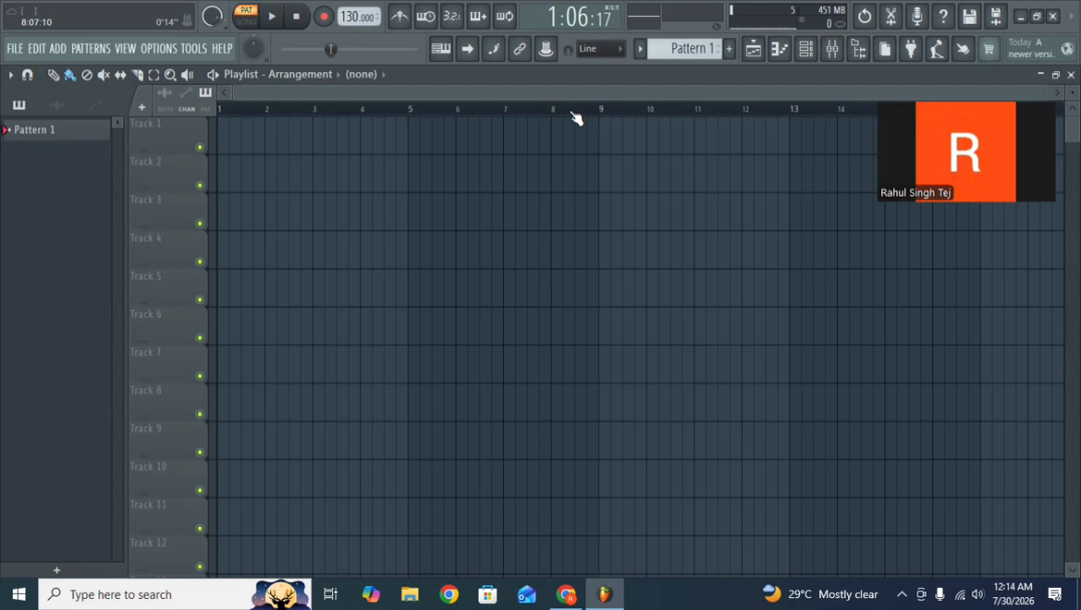
Open Notepad, try the note "daw" in the blank document, undo it and return to FL Studio.
key(super+r)
text(note)
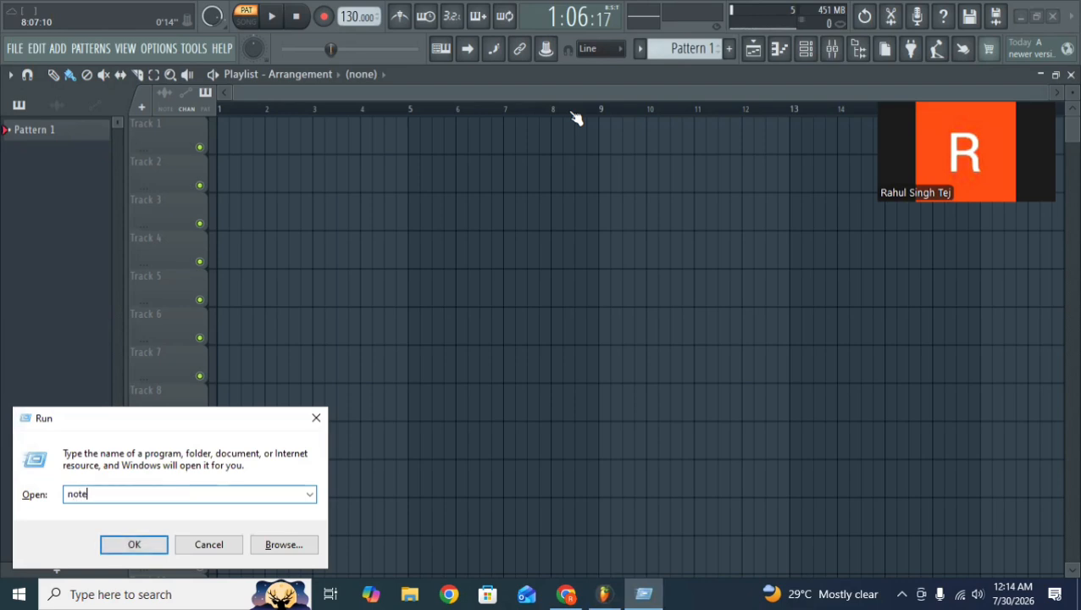
text(pad)
key(Return)
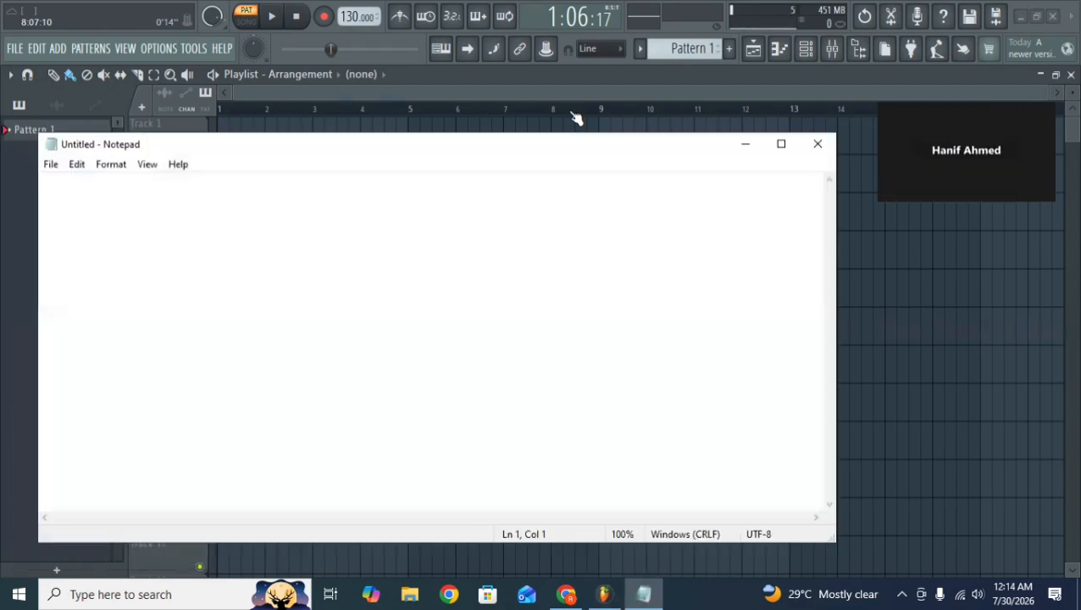
text(daw)
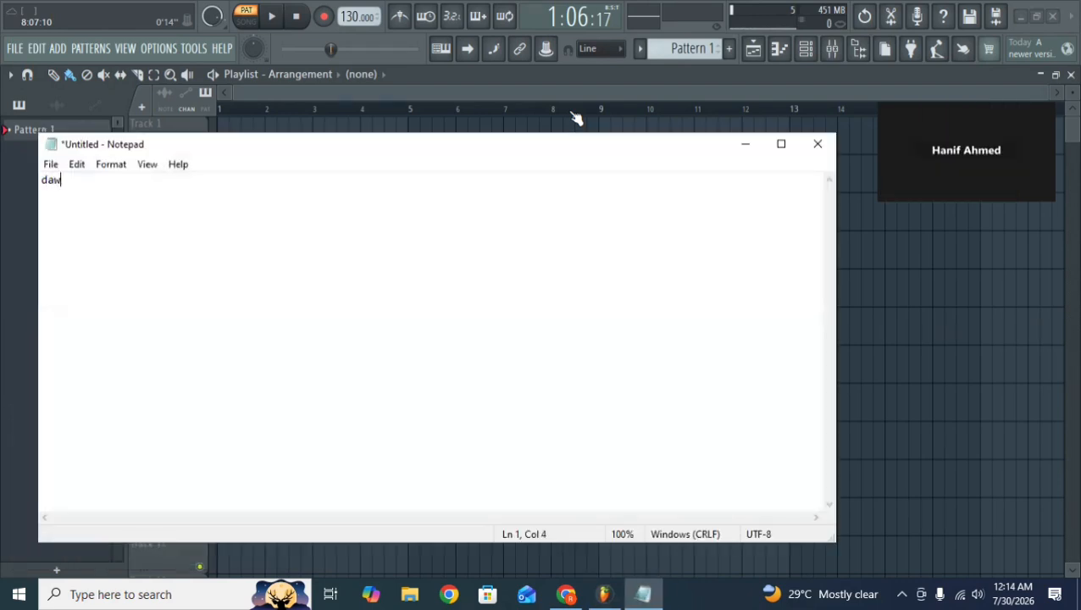
key(ctrl+z)
click(577, 116)
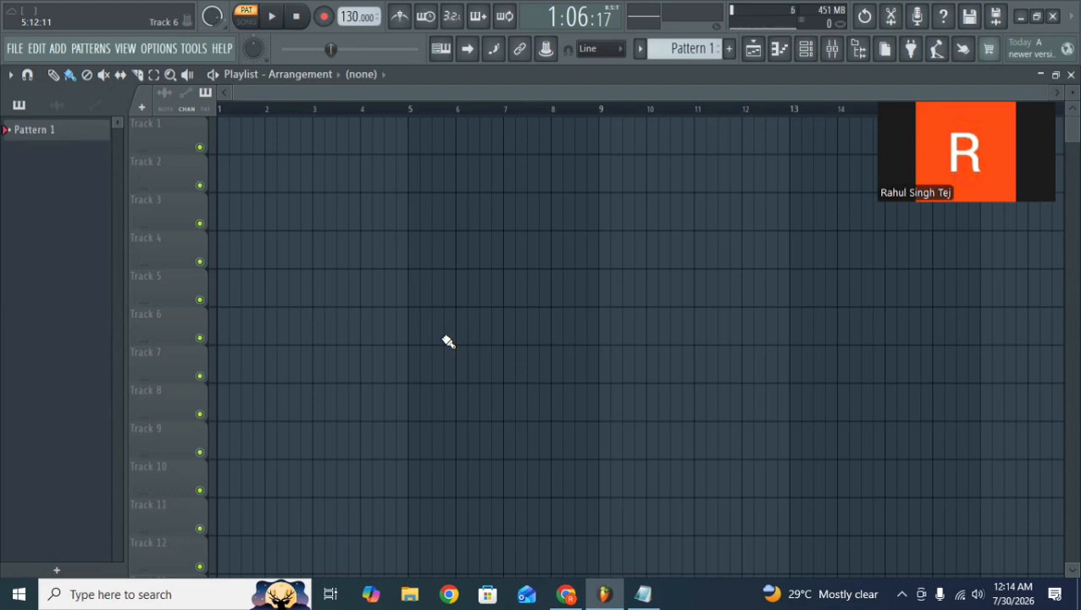
Fill steps 5 to 11 of the 808 Clap and steps 4 to 11 of the 808 Snare in the channel rack.
click(805, 49)
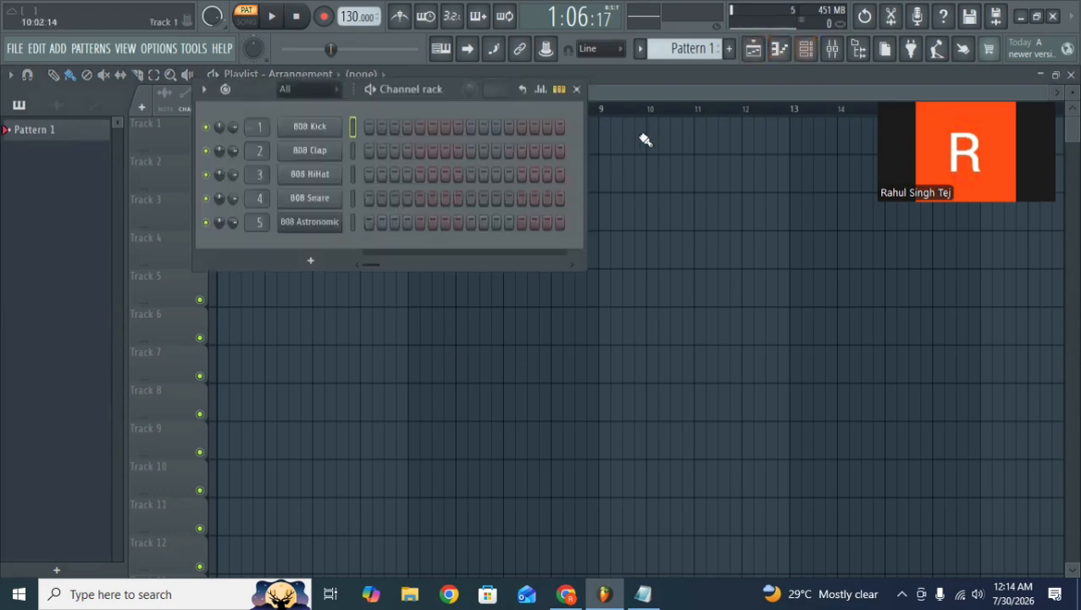
mouse_move(421, 151)
mouse_down()
mouse_move(472, 159)
mouse_move(492, 201)
mouse_move(457, 200)
mouse_up()
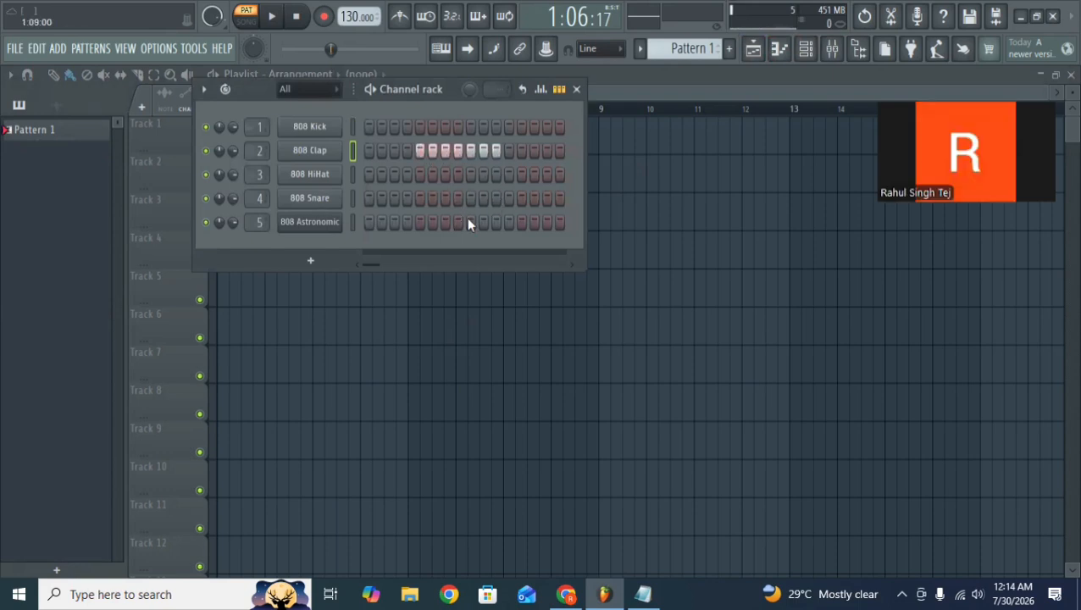
drag(407, 199, 494, 229)
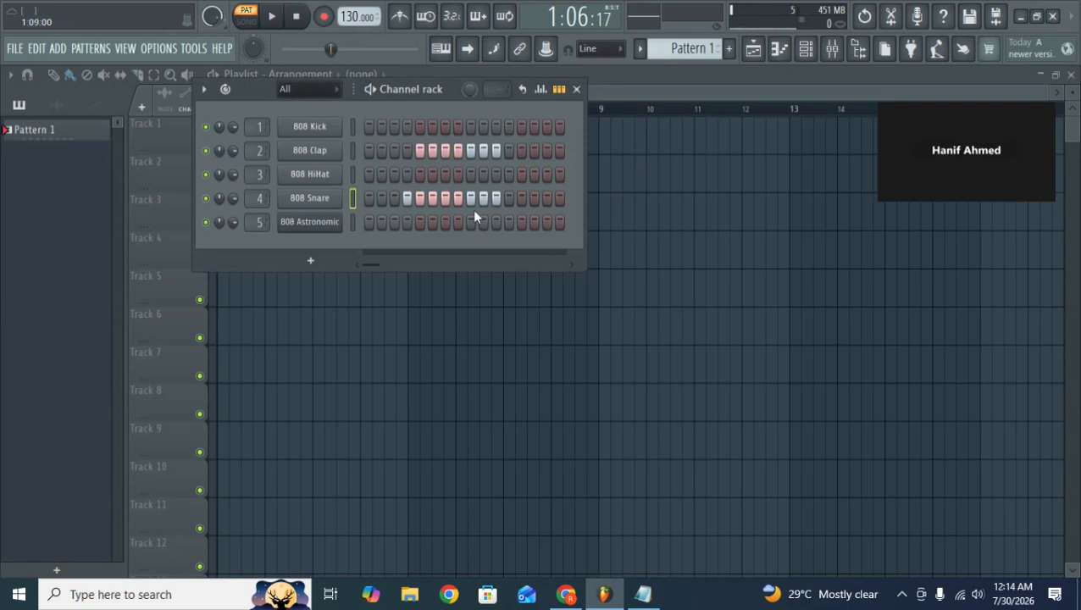
Clear all the filled 808 Snare and 808 Clap steps and close the channel rack.
drag(499, 200, 422, 195)
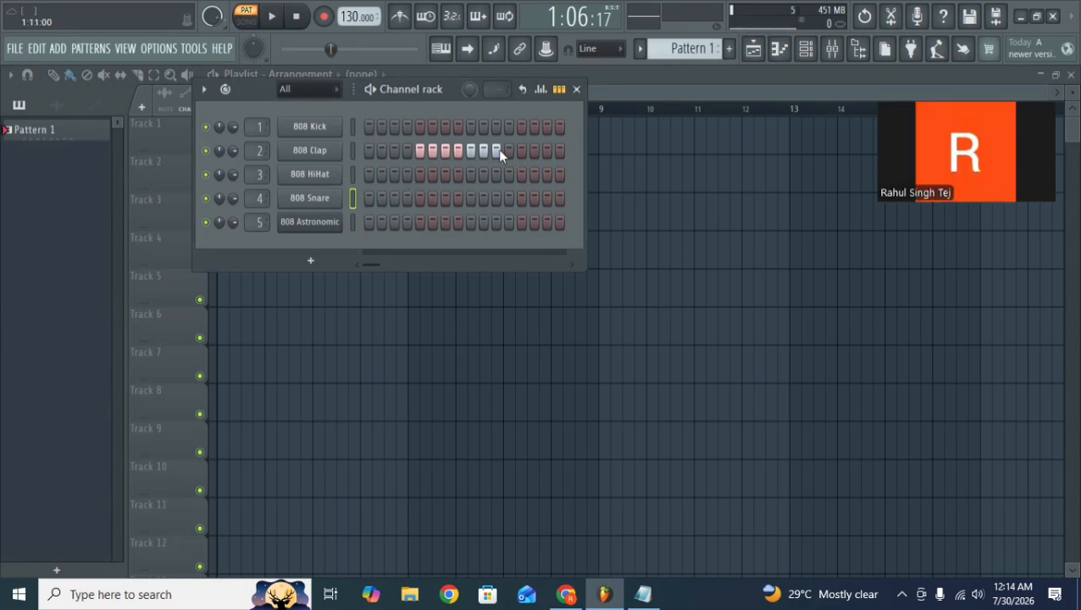
drag(495, 149, 409, 156)
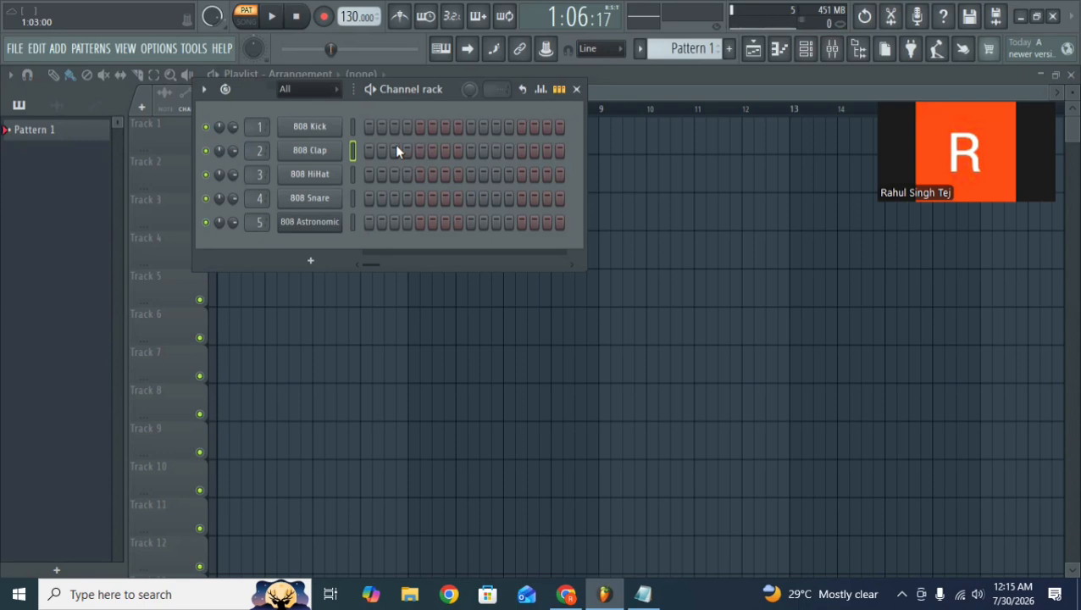
click(576, 89)
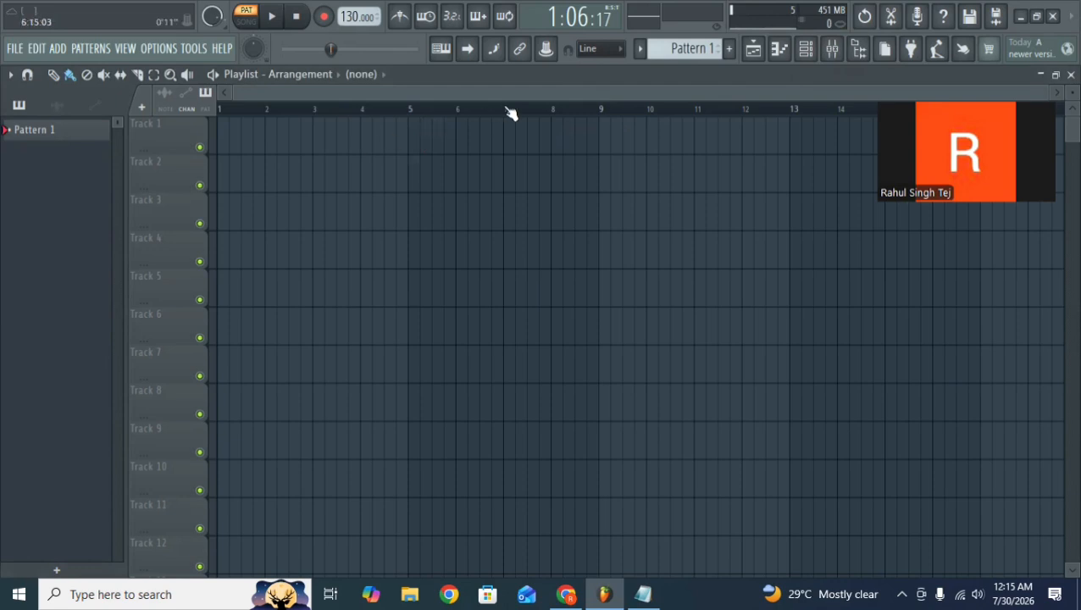
Look through the sample folders in the browser and hide the browser again.
click(860, 52)
scroll(99, 245, up, 5)
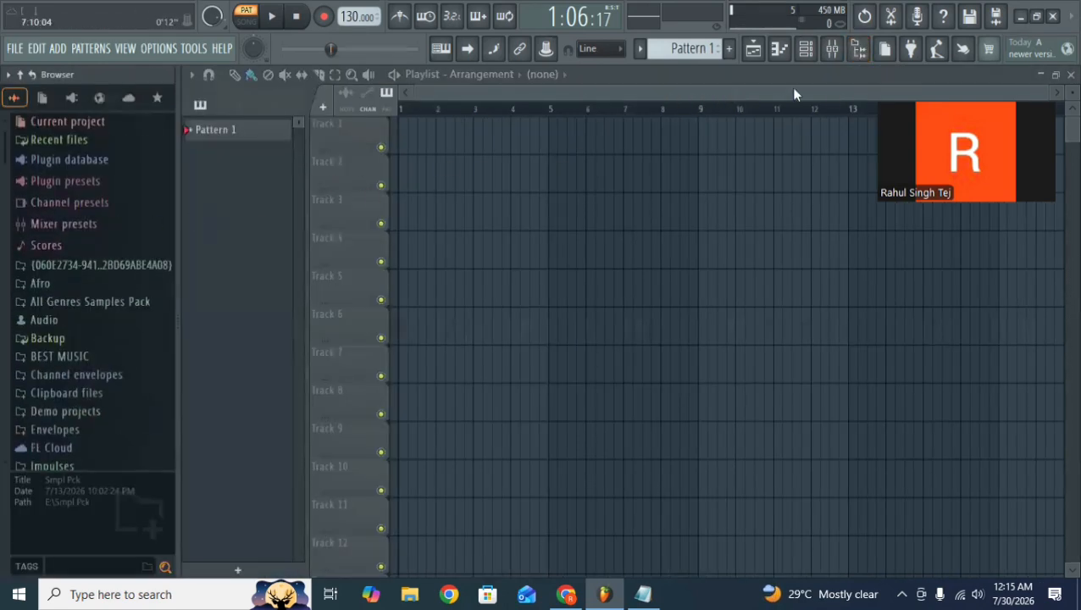
click(858, 52)
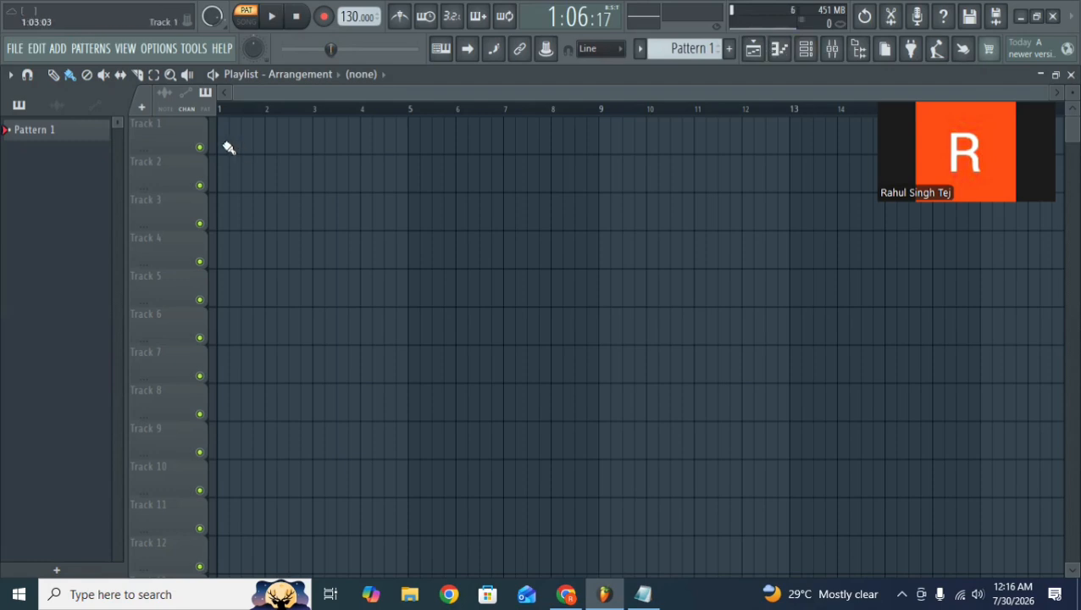
Try drawing a Pattern 1 clip at the start of Track 1 and briefly show the channel rack.
mouse_move(230, 145)
mouse_down()
mouse_move(531, 150)
mouse_move(719, 138)
mouse_move(232, 133)
mouse_move(275, 150)
mouse_move(265, 126)
mouse_move(254, 128)
mouse_up()
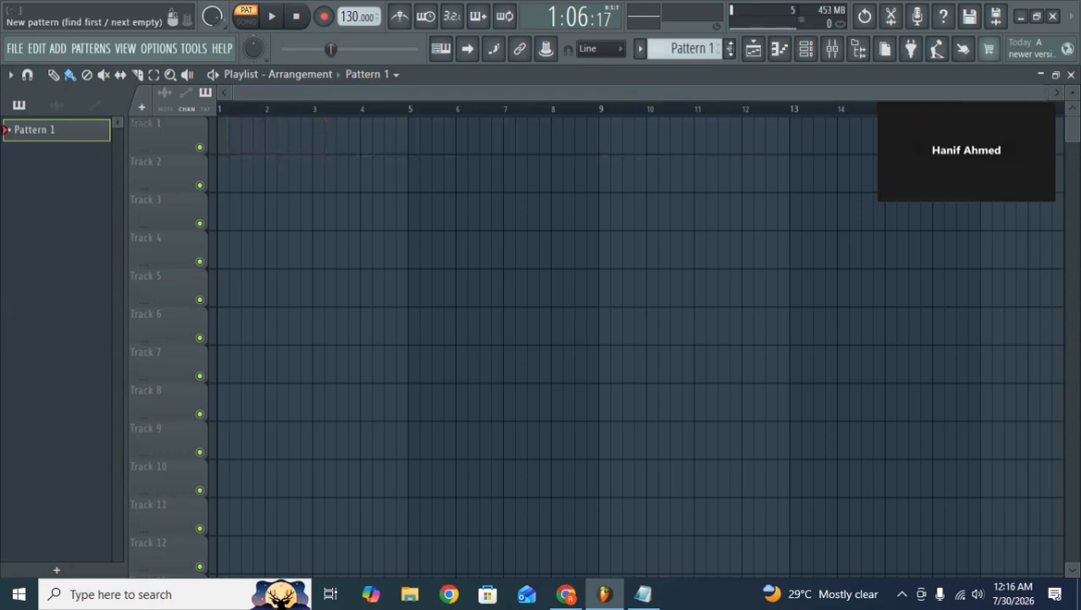
click(806, 49)
click(811, 52)
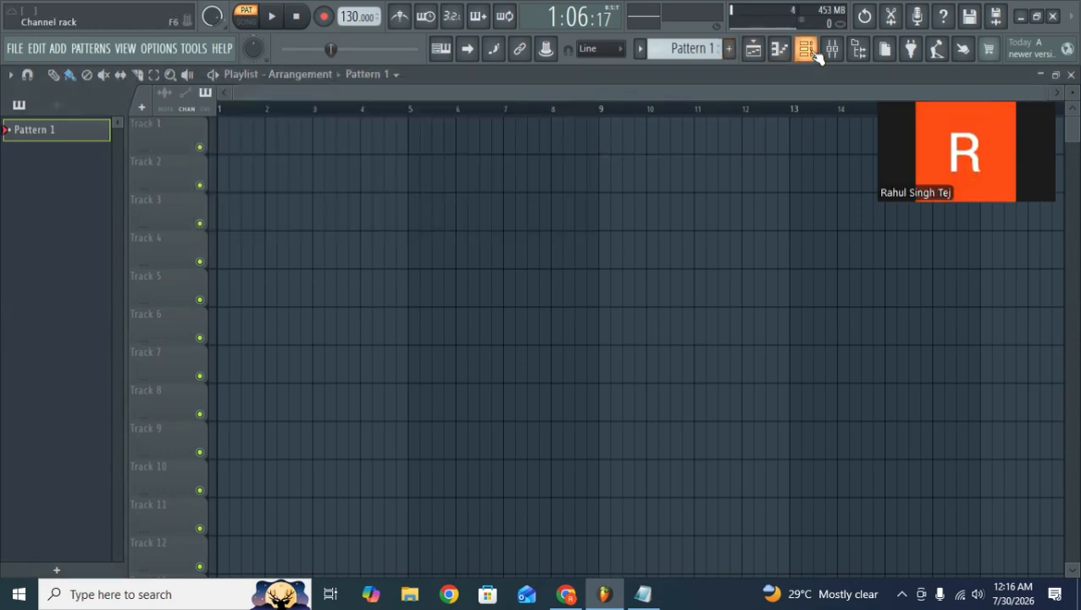
Try a D5 note at the start of the 808 Clap piano roll, delete it and close the piano roll.
click(784, 51)
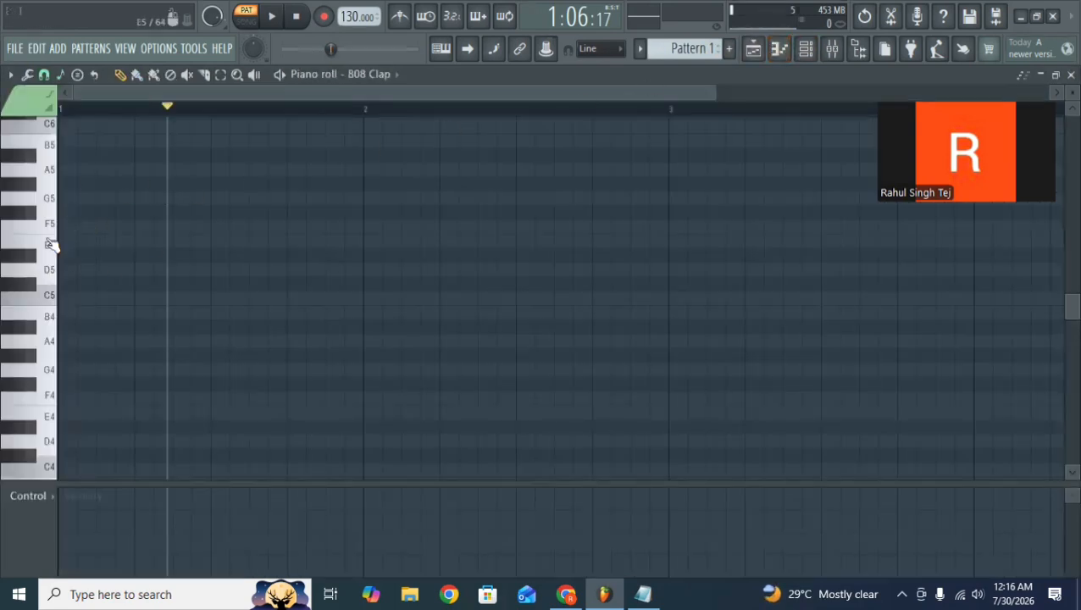
mouse_move(61, 247)
mouse_down()
mouse_move(139, 284)
mouse_move(68, 258)
mouse_up()
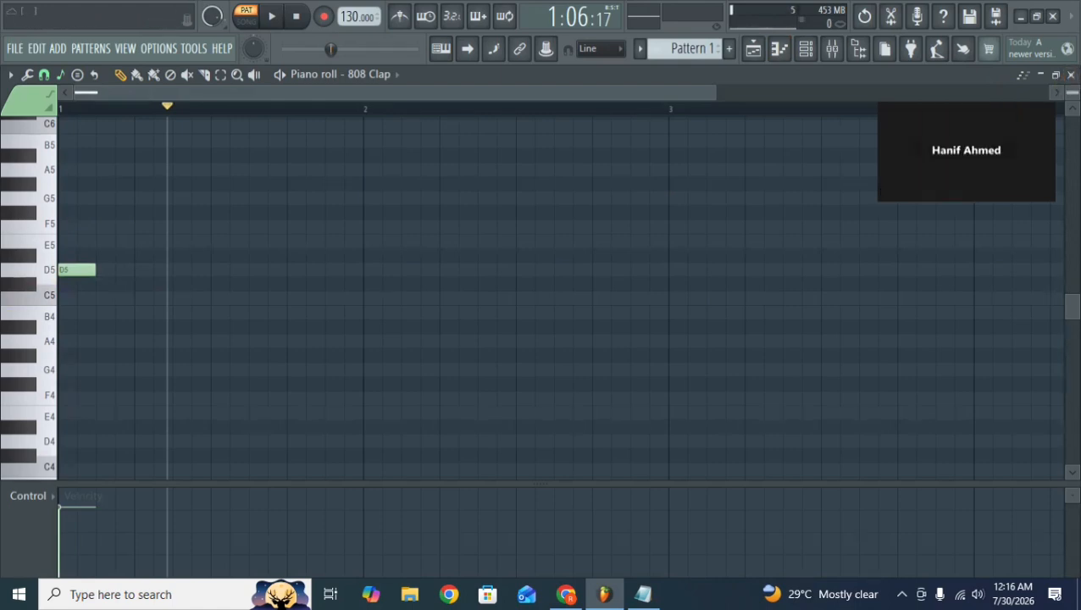
right_click(78, 269)
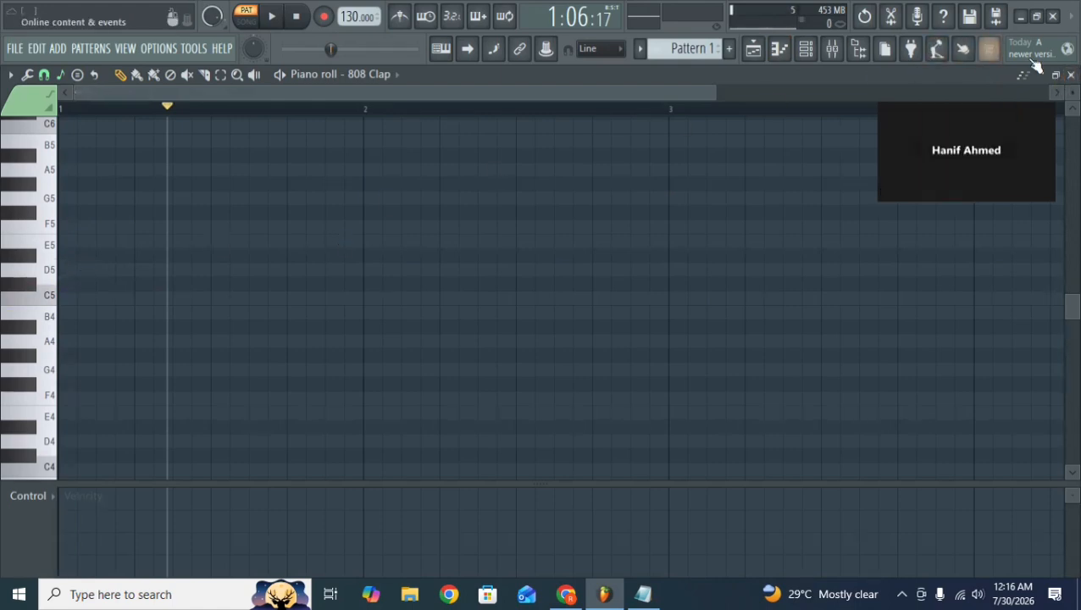
click(1070, 75)
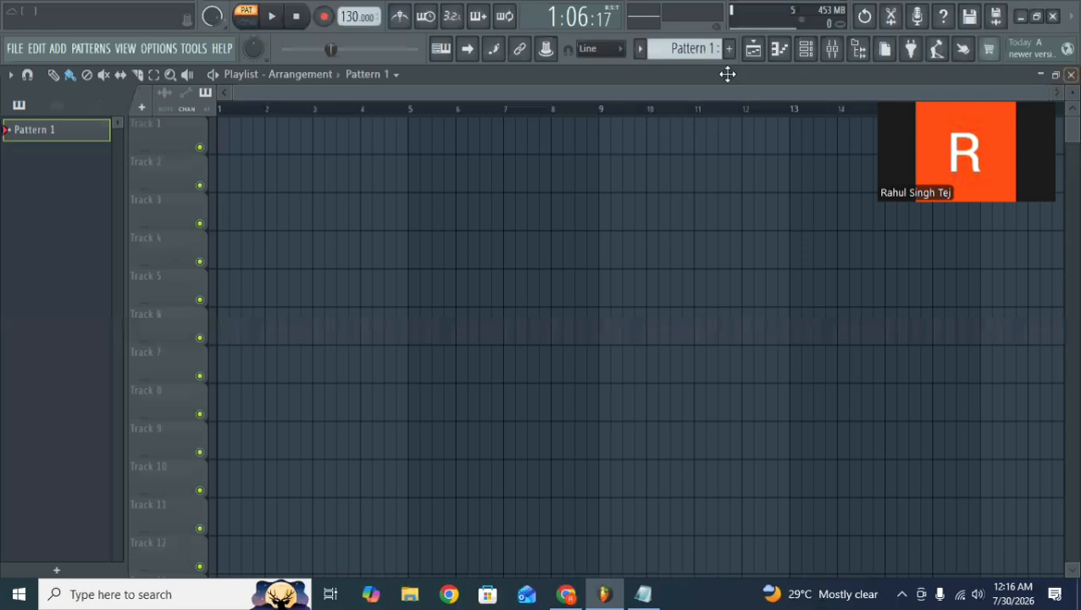
Add an FL Keys channel to the channel rack and close its plugin window.
click(806, 48)
click(314, 260)
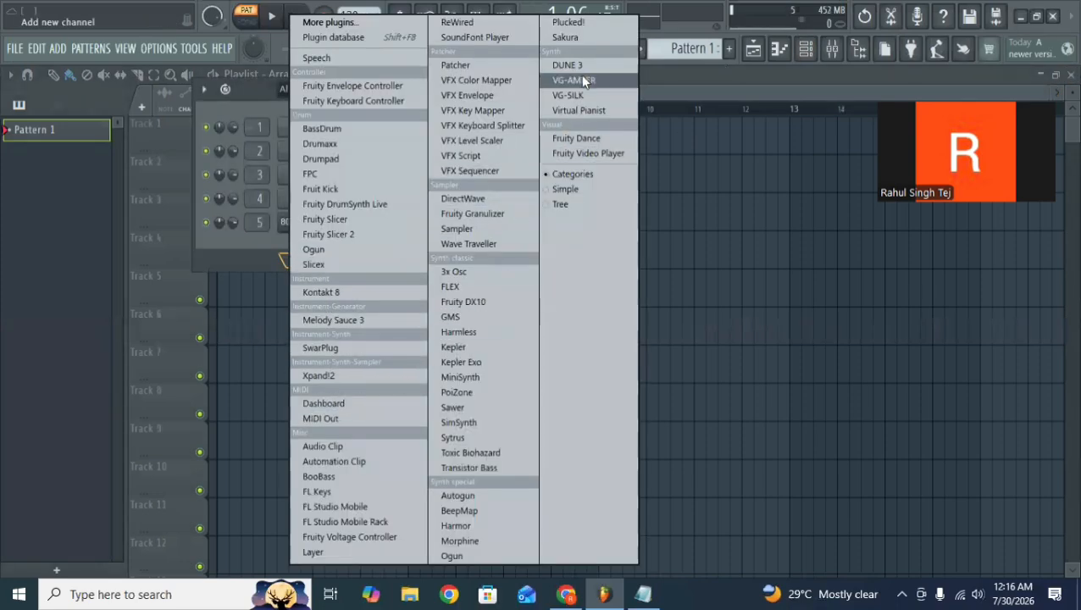
click(321, 491)
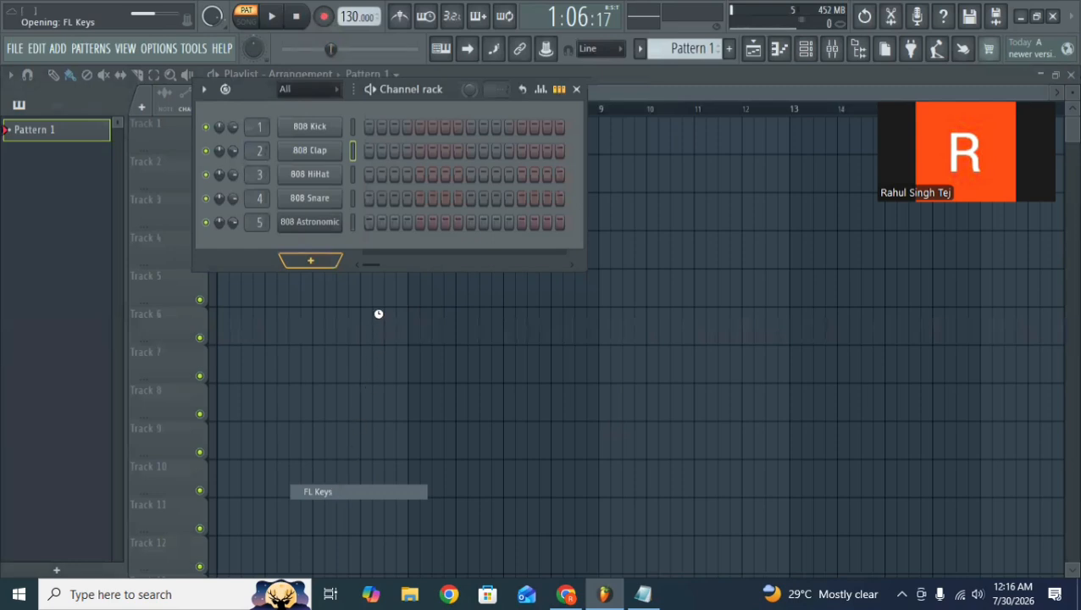
click(468, 231)
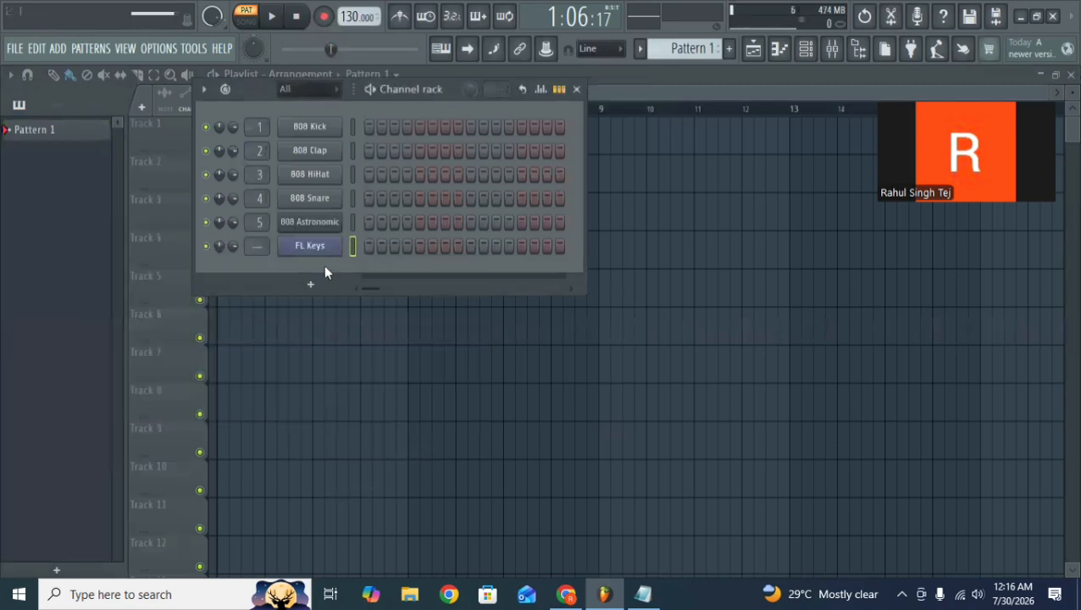
Draw a nine-note test melody between D4 and G5 in the FL Keys piano roll and play it back.
right_click(331, 251)
click(349, 246)
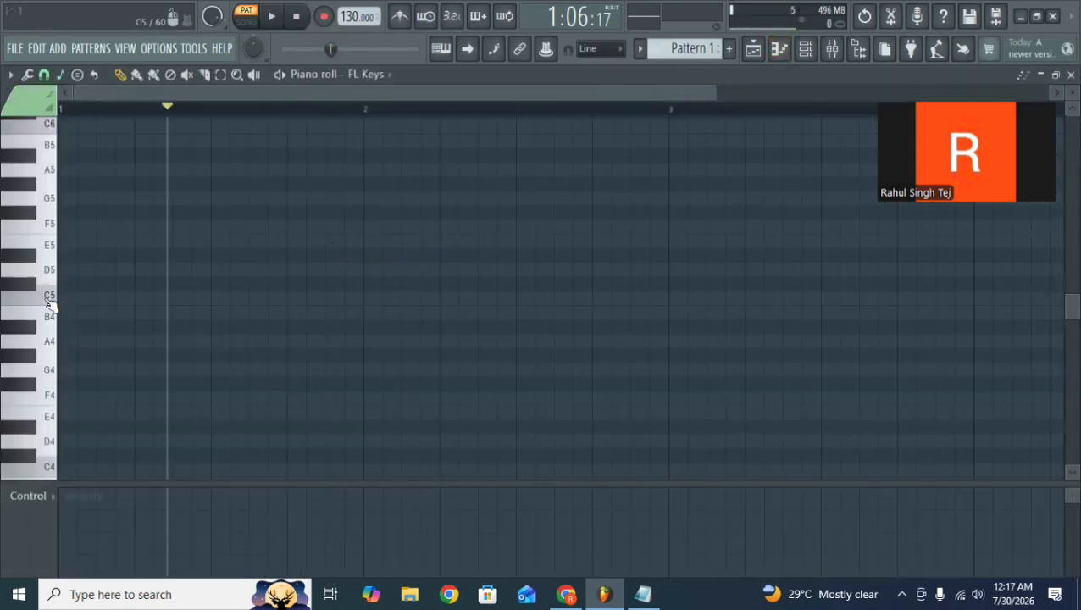
click(80, 242)
click(213, 269)
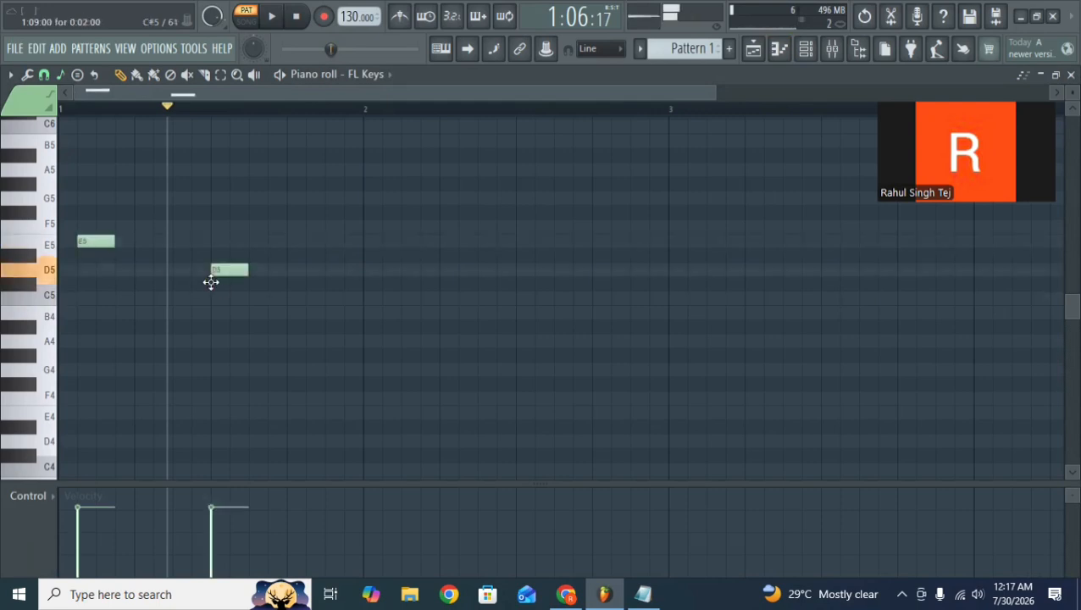
click(291, 198)
click(328, 369)
click(240, 341)
click(157, 227)
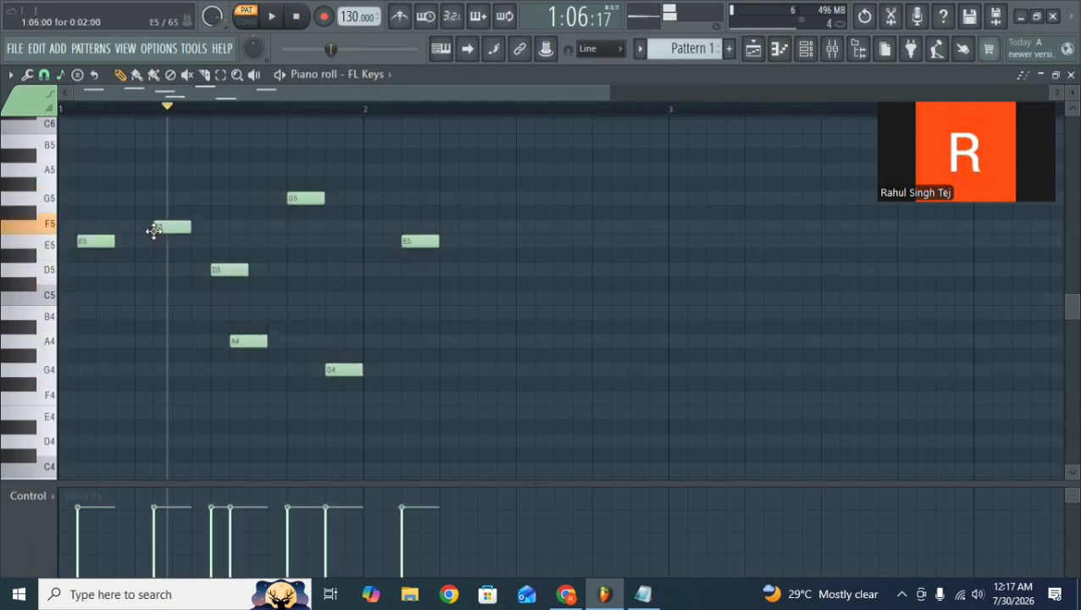
click(142, 370)
click(212, 442)
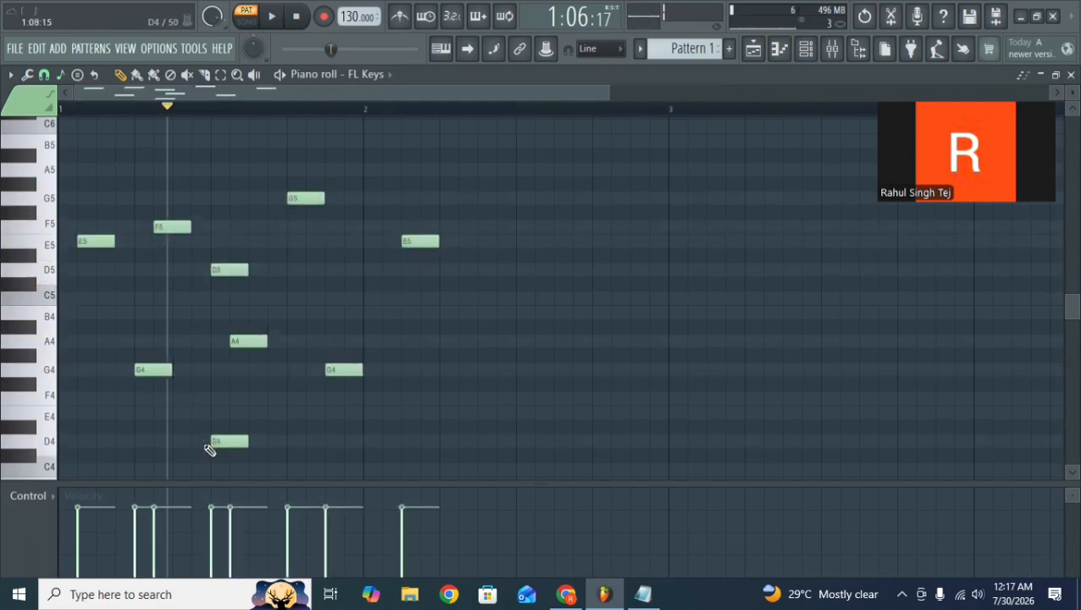
key(space)
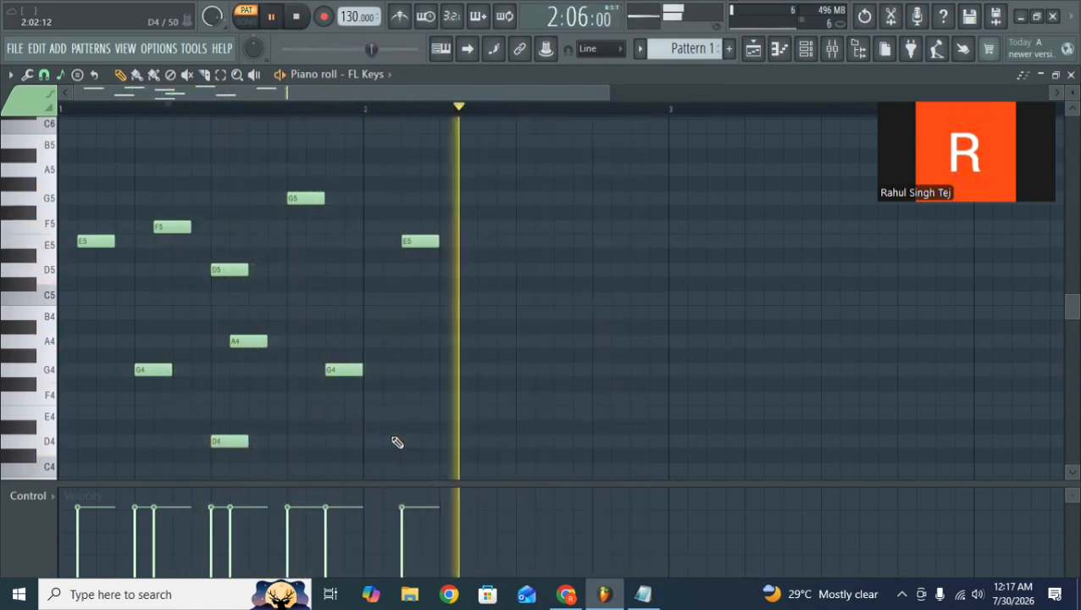
key(space)
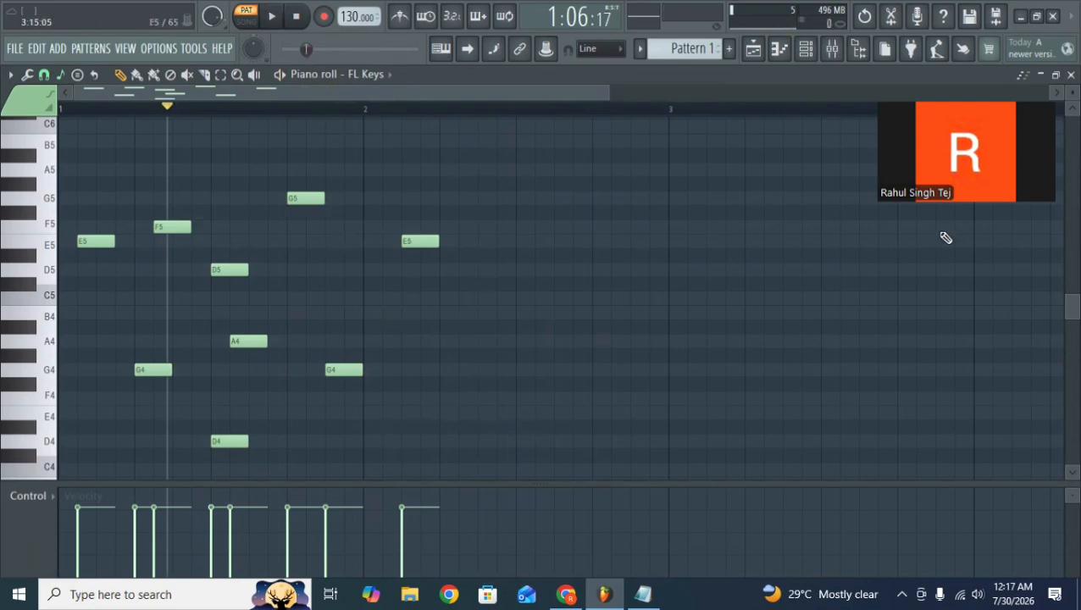
Delete all notes from the FL Keys piano roll and close both the piano roll and the channel rack.
key(ctrl+a)
key(Delete)
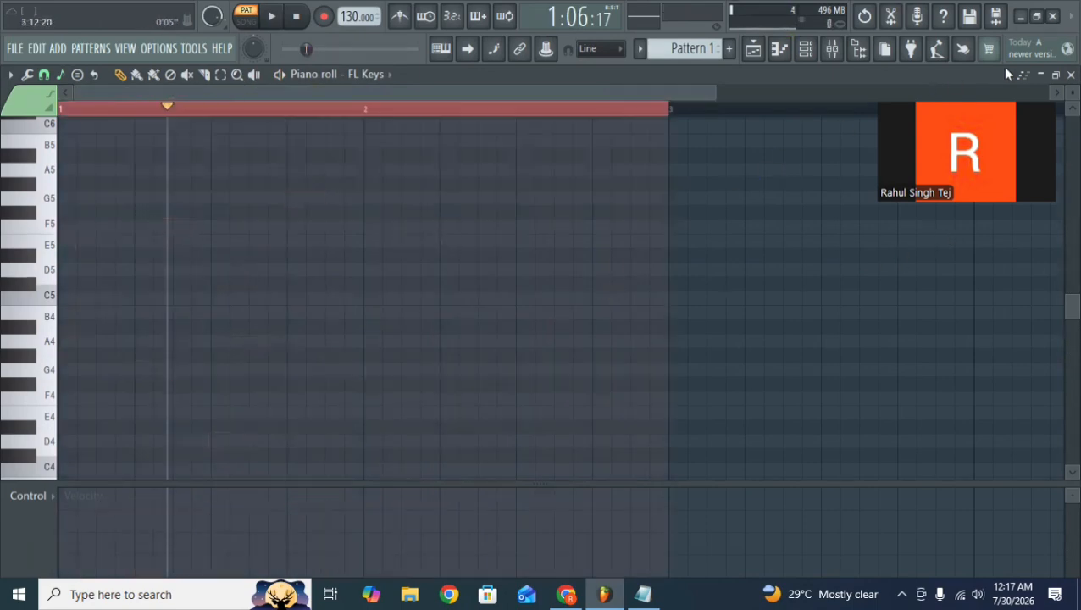
click(1071, 75)
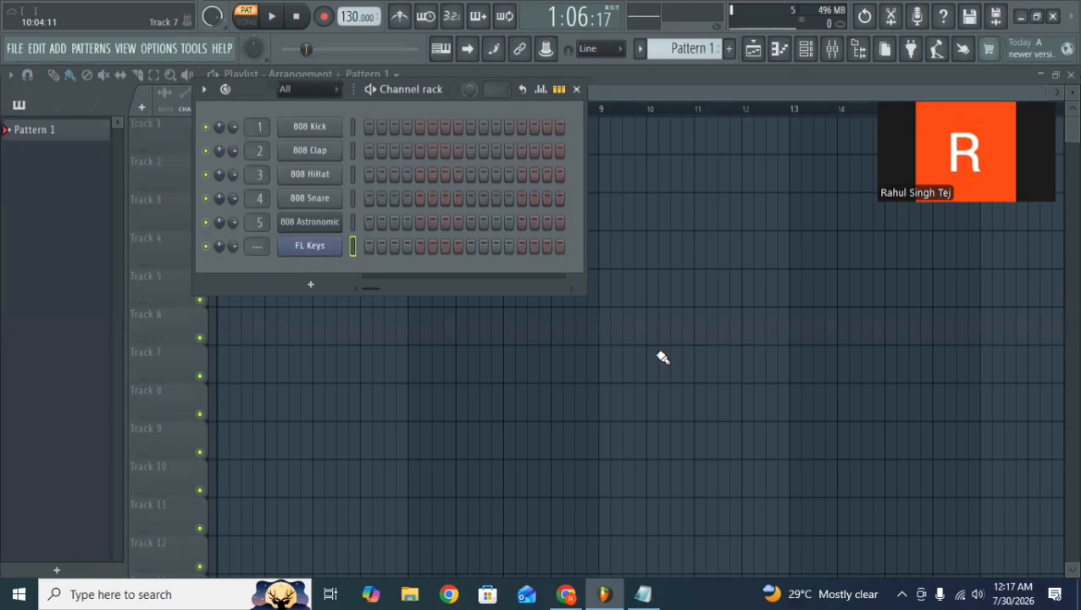
click(576, 89)
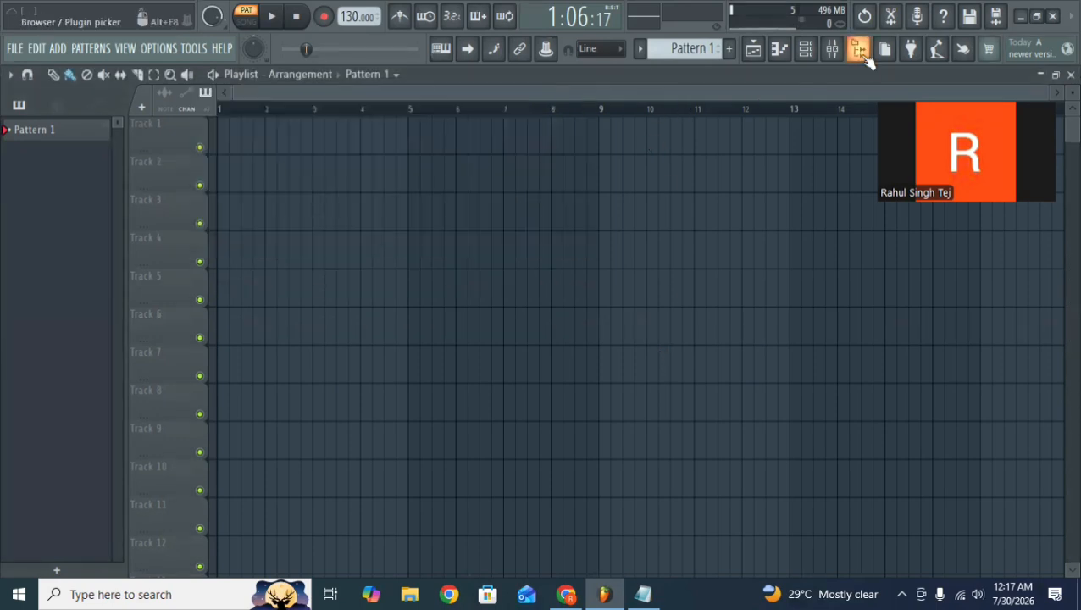
Open the Kicks sample folder inside the Drums pack in the browser.
click(858, 48)
scroll(164, 302, down, 5)
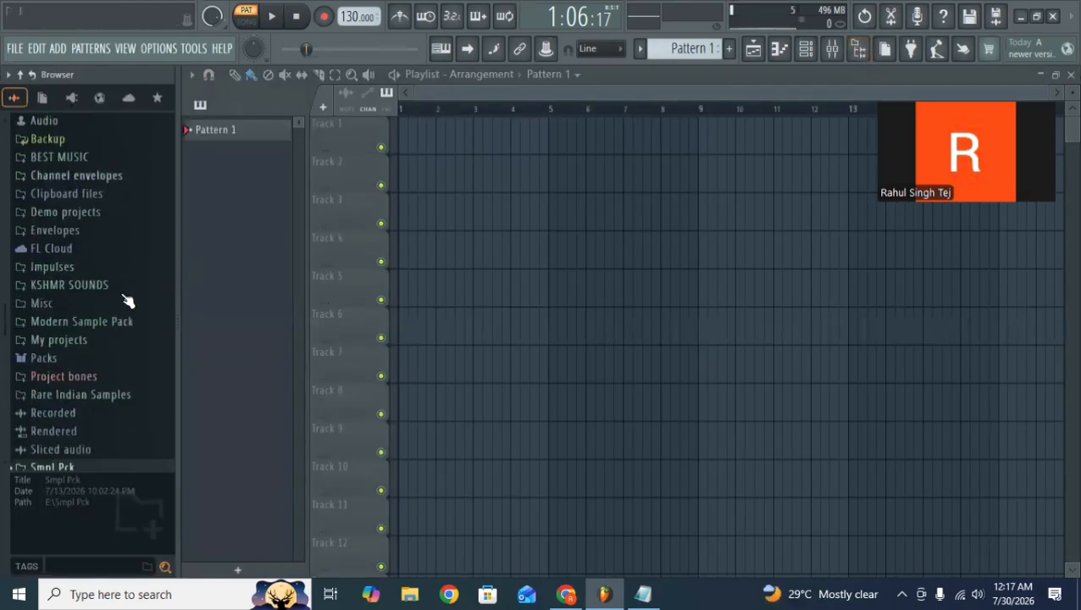
click(38, 359)
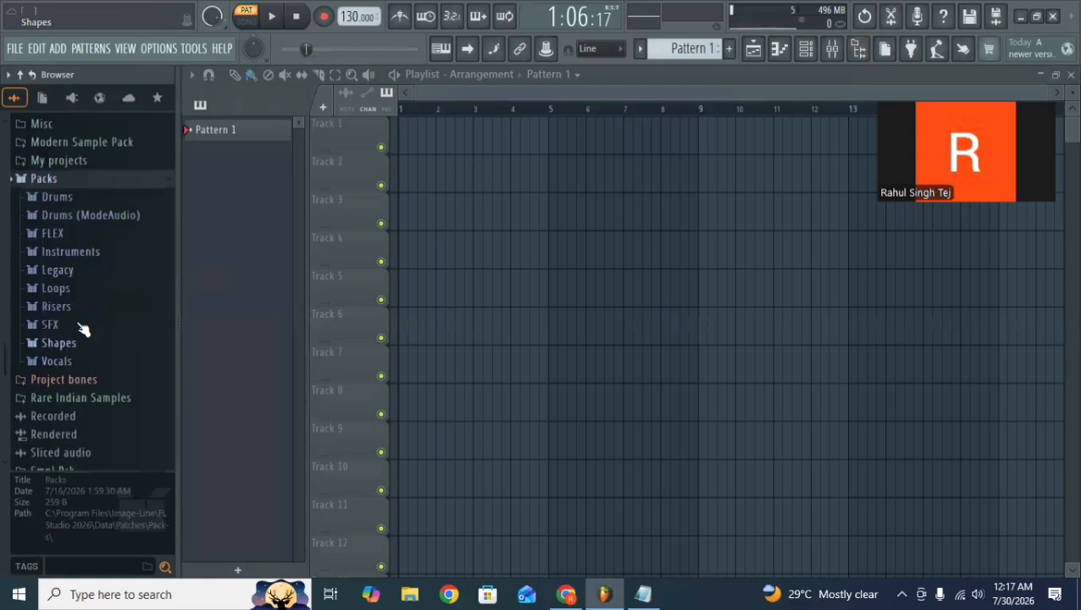
click(112, 196)
click(109, 252)
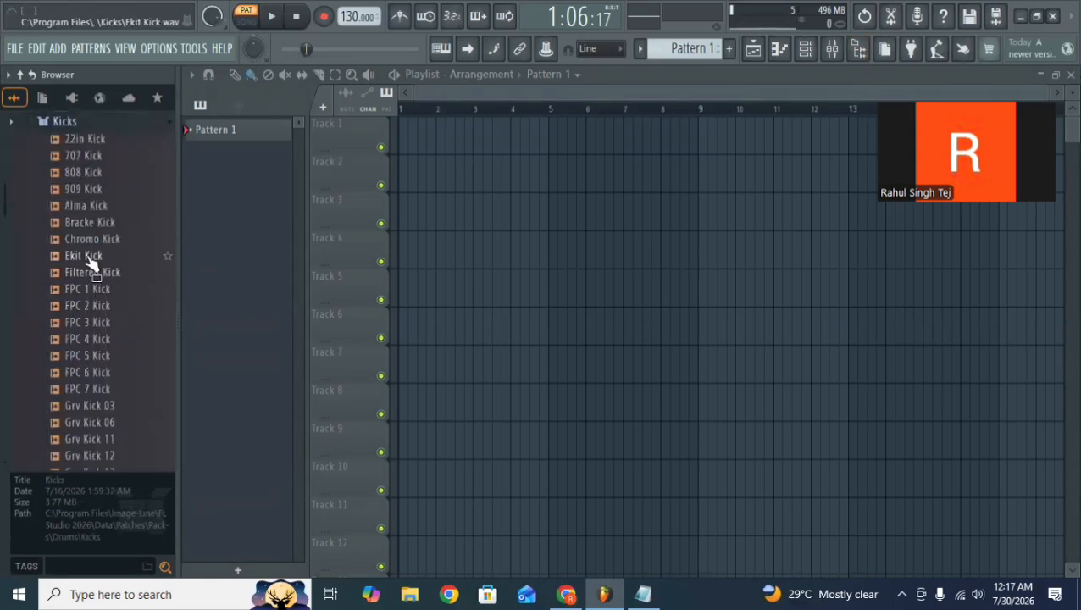
Audition several kick samples, including Alma Kick, FPC 7 Kick, 909 Kick and FPC 3 Kick, and collapse the Kicks folder.
click(104, 207)
drag(88, 289, 89, 388)
click(88, 389)
click(103, 273)
click(100, 191)
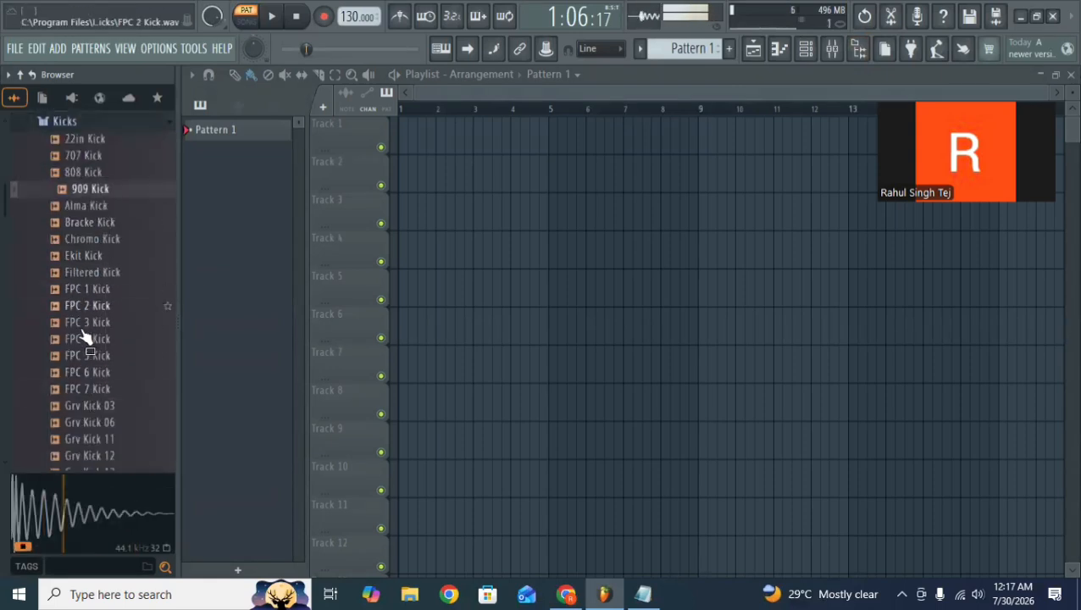
click(86, 323)
click(113, 207)
click(126, 127)
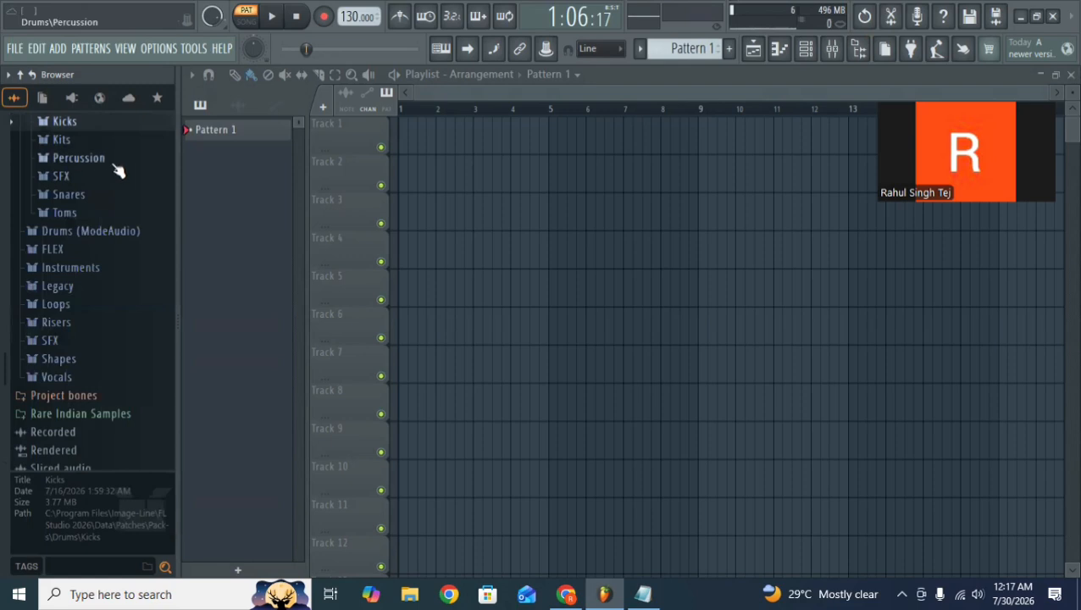
Open the Percussion folder in the Drums pack and audition its cowbell, clav, conga, tambourine and FPC samples.
click(112, 163)
click(148, 241)
click(93, 322)
click(97, 238)
click(97, 173)
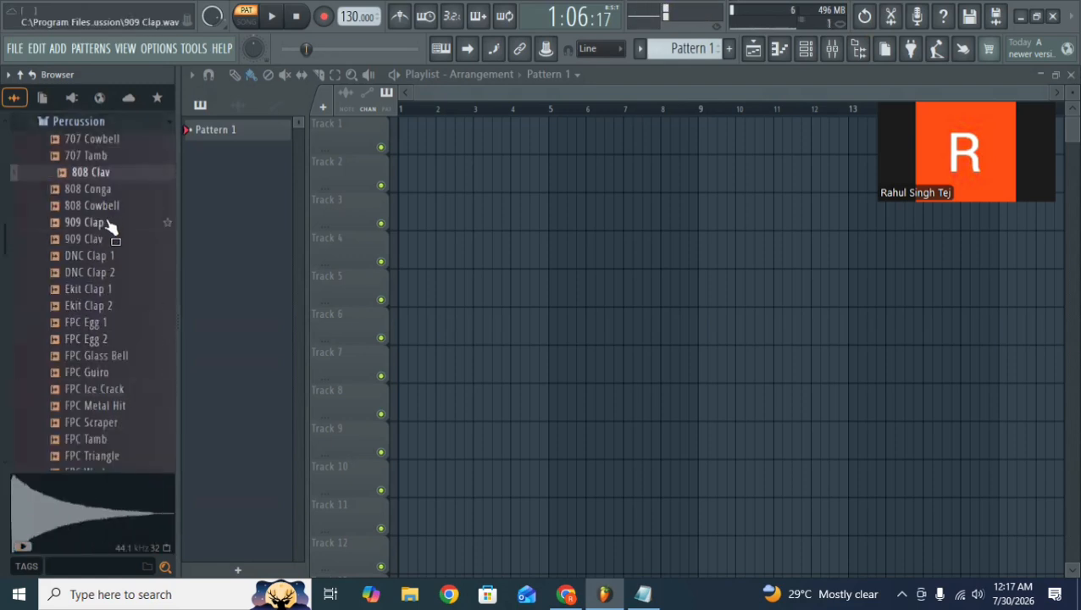
click(95, 189)
click(97, 239)
click(131, 156)
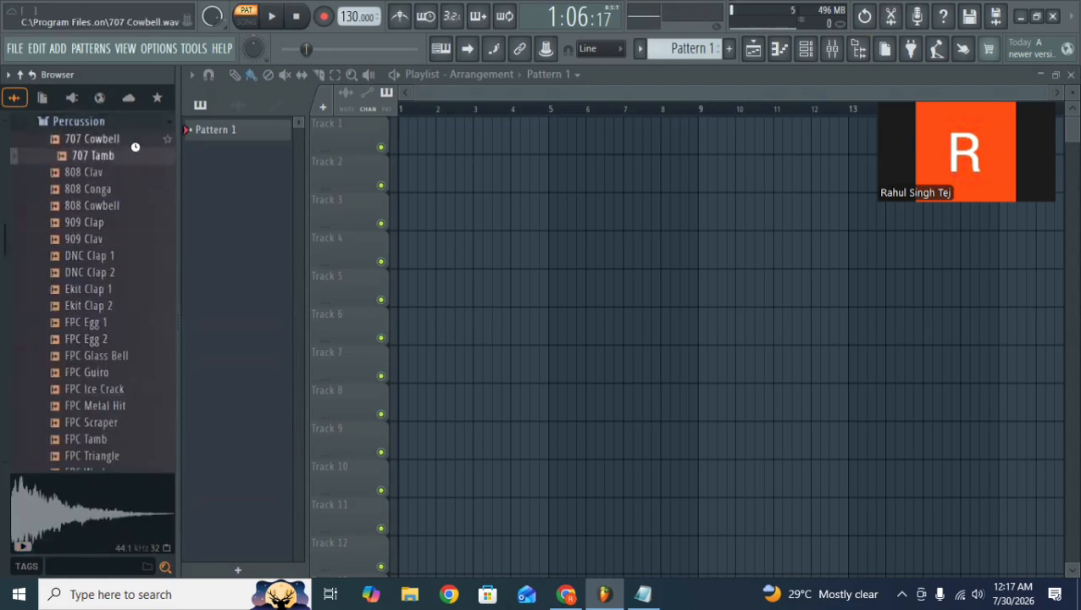
click(129, 140)
click(104, 259)
click(104, 324)
click(106, 373)
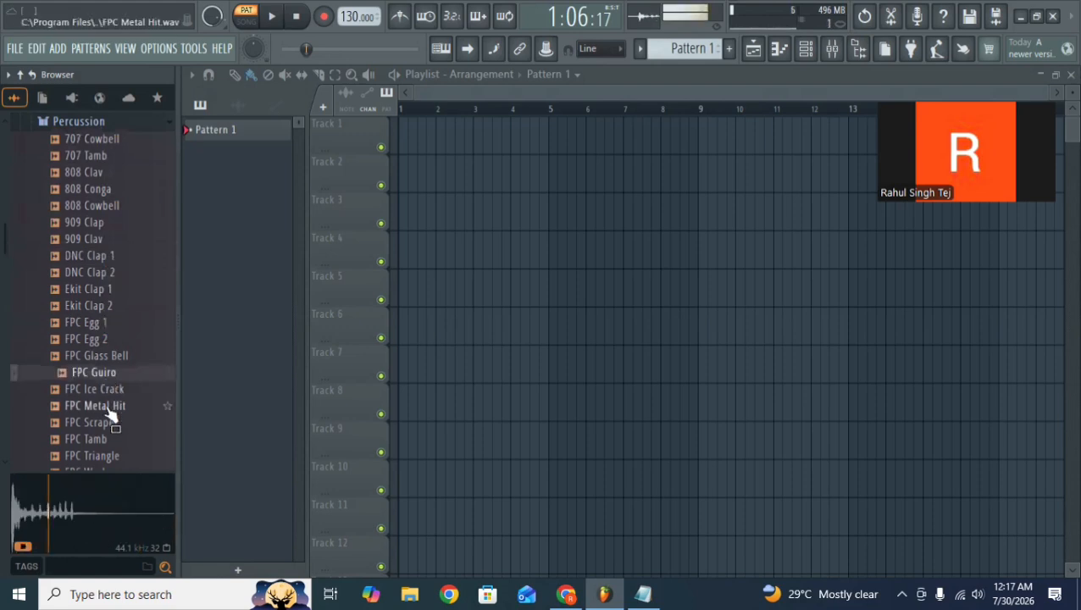
Audition more samples further down the Percussion folder, such as Grv Perc 02, and collapse the folder.
scroll(103, 389, down, 6)
click(99, 340)
click(100, 408)
click(106, 439)
scroll(114, 357, down, 3)
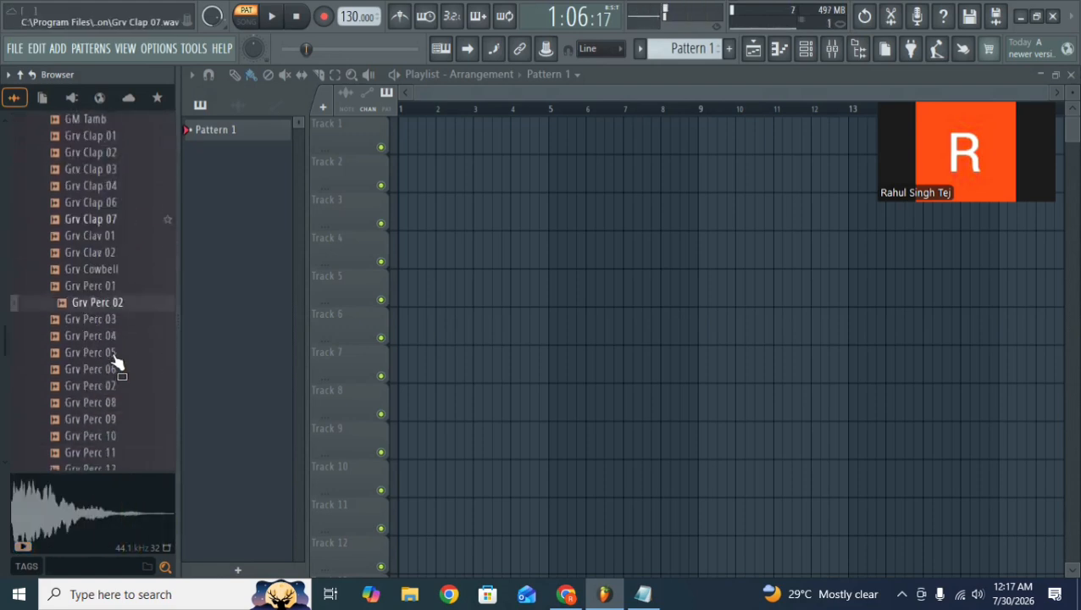
scroll(116, 347, down, 4)
click(116, 341)
click(96, 421)
scroll(106, 424, up, 15)
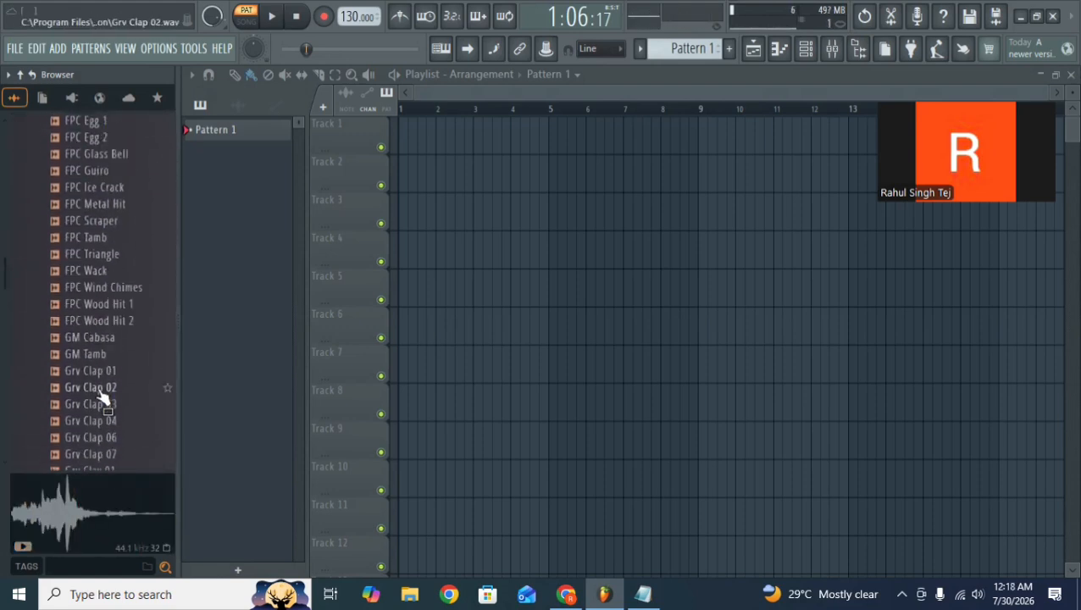
click(133, 222)
Open the SFX folder in the Drums pack and audition Alma Crash SFX, Blang SFX 2 and Alma Radio 3 SFX.
click(125, 243)
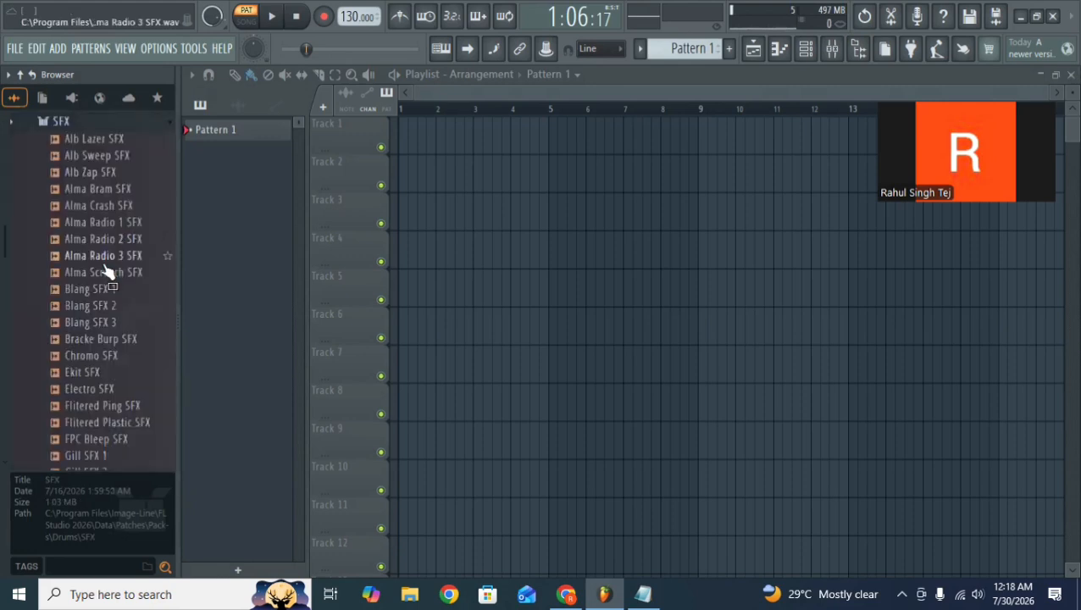
click(128, 203)
click(98, 305)
click(113, 258)
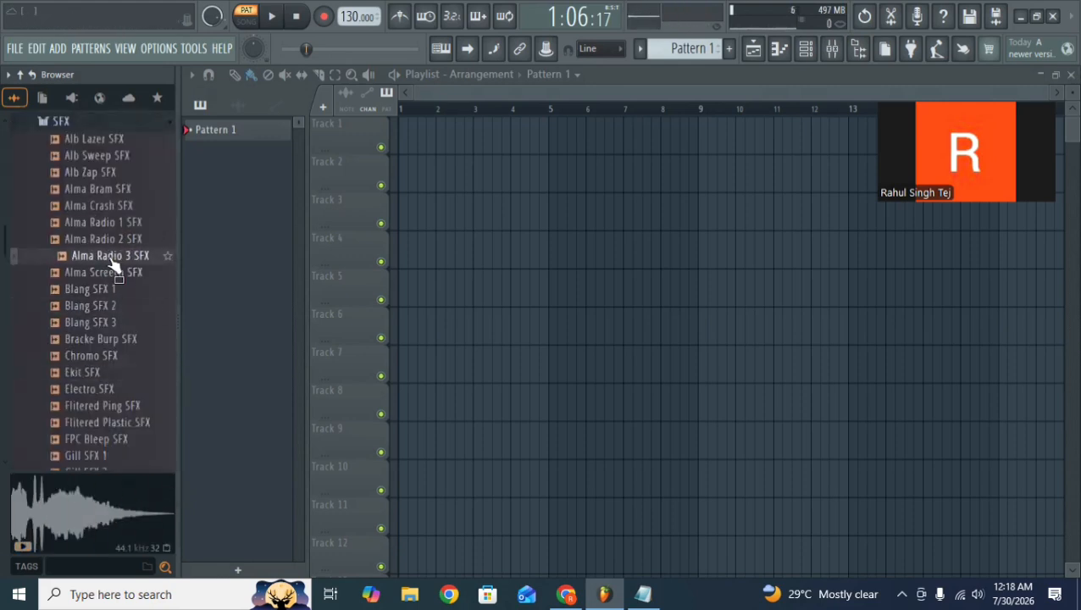
Collapse and re-expand the Drums and SFX folders to demonstrate browser navigation, leaving the SFX folder closed.
scroll(112, 263, up, 4)
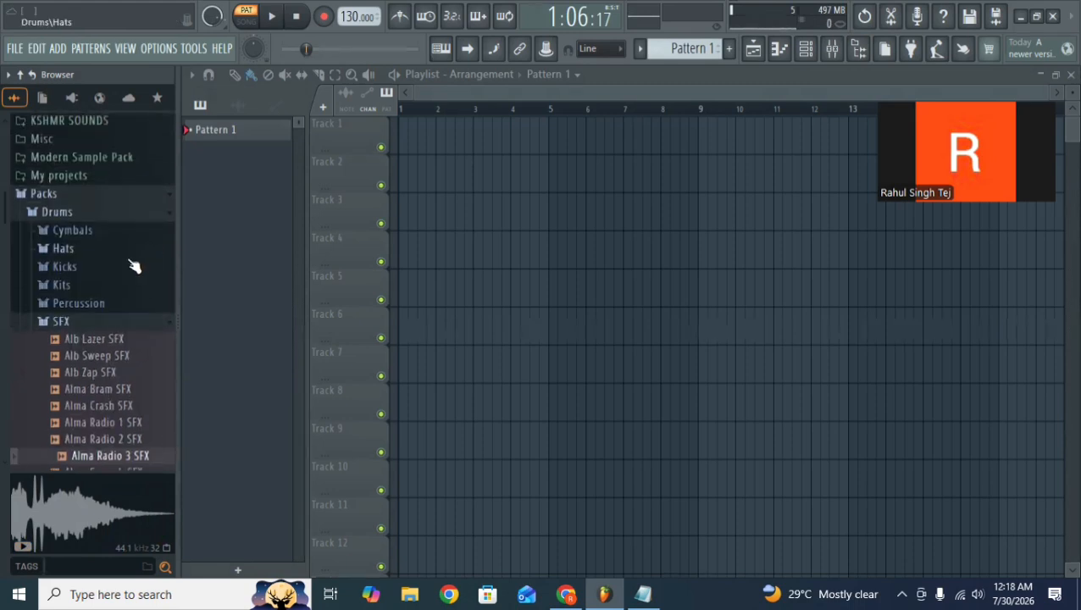
click(118, 218)
click(116, 216)
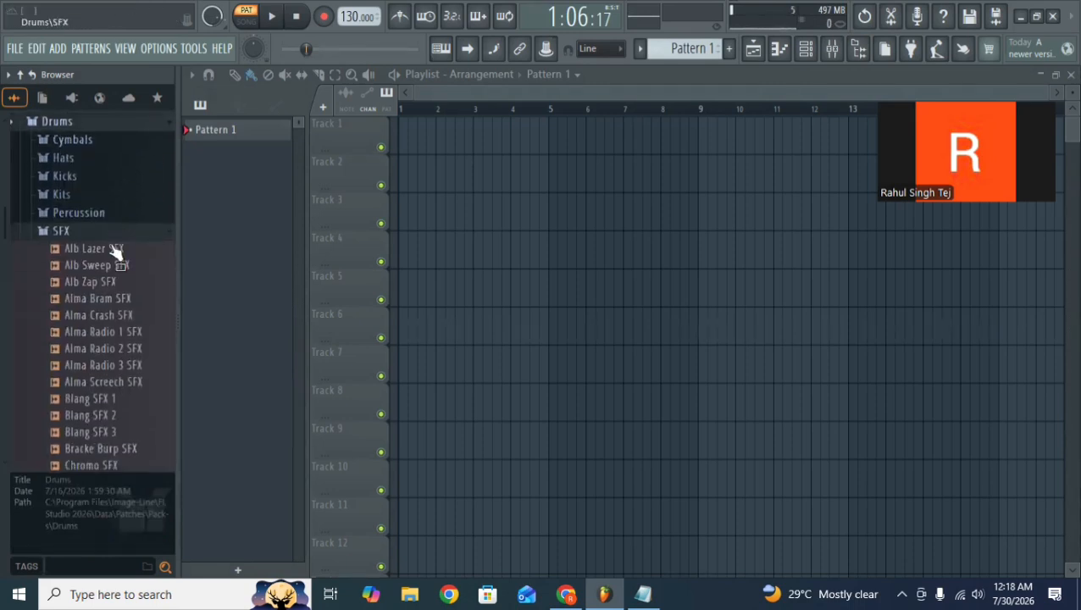
click(116, 231)
click(116, 230)
click(109, 242)
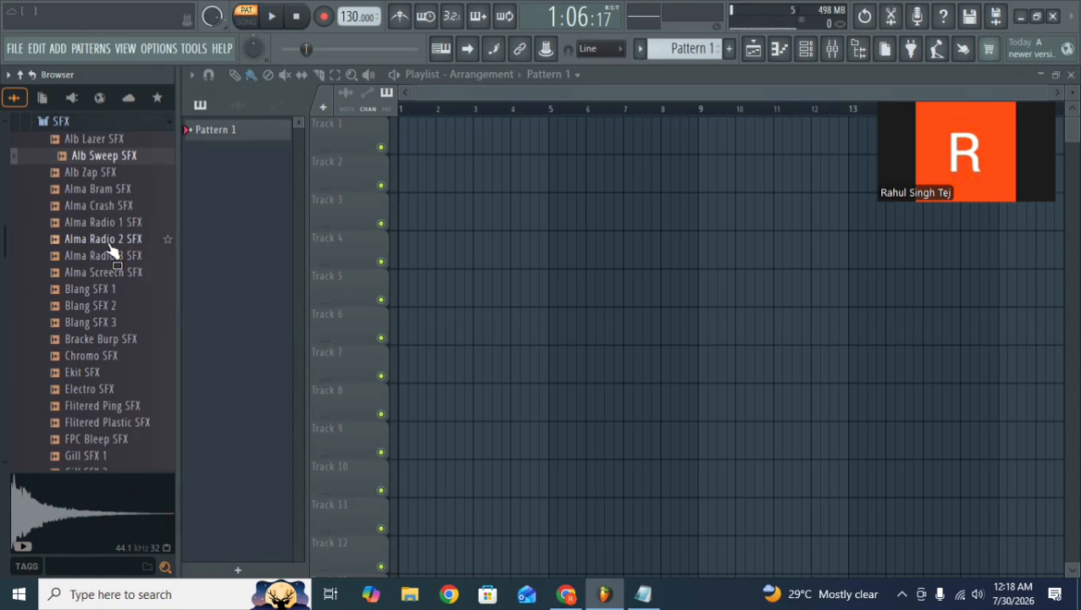
scroll(108, 243, up, 2)
click(136, 227)
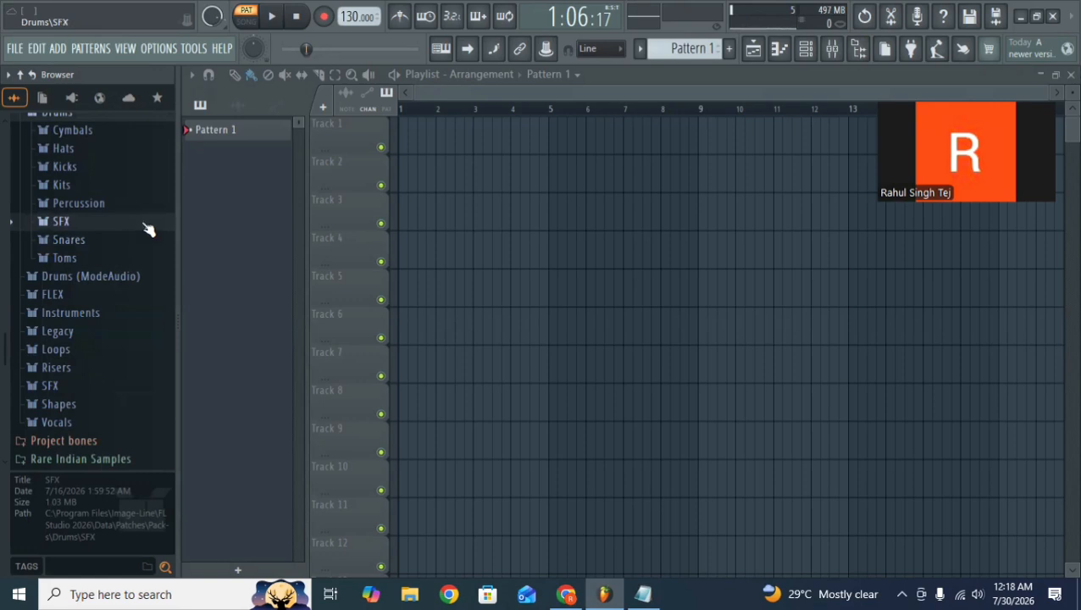
Open the Snares folder and audition snare and rim samples, including 14in Rim, 808 Snare, Chromo Rim and Filtered Snare 1.
click(107, 248)
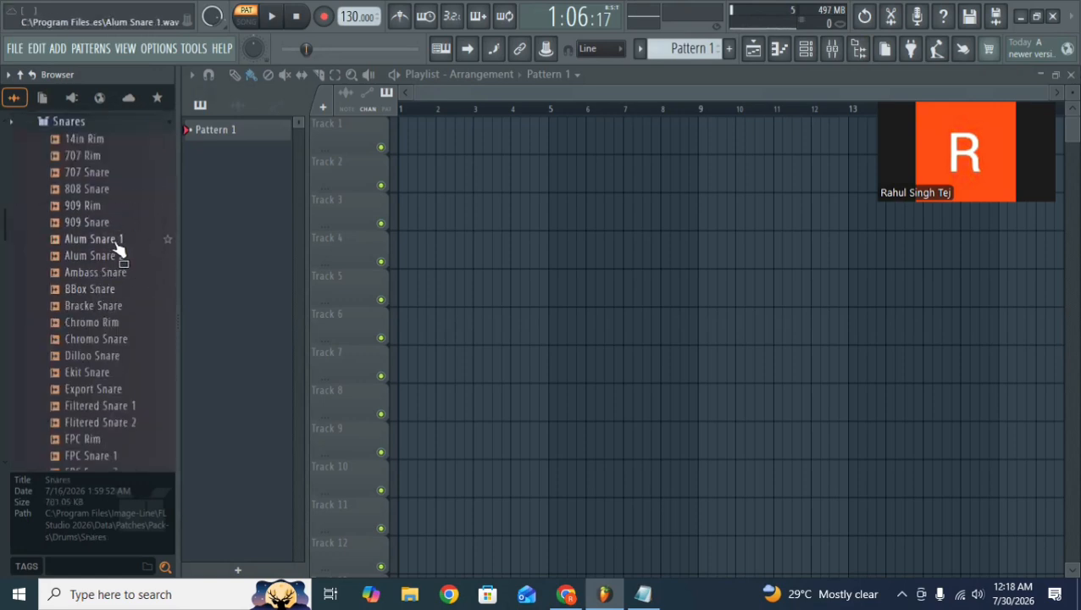
click(125, 139)
click(119, 189)
click(101, 323)
click(103, 406)
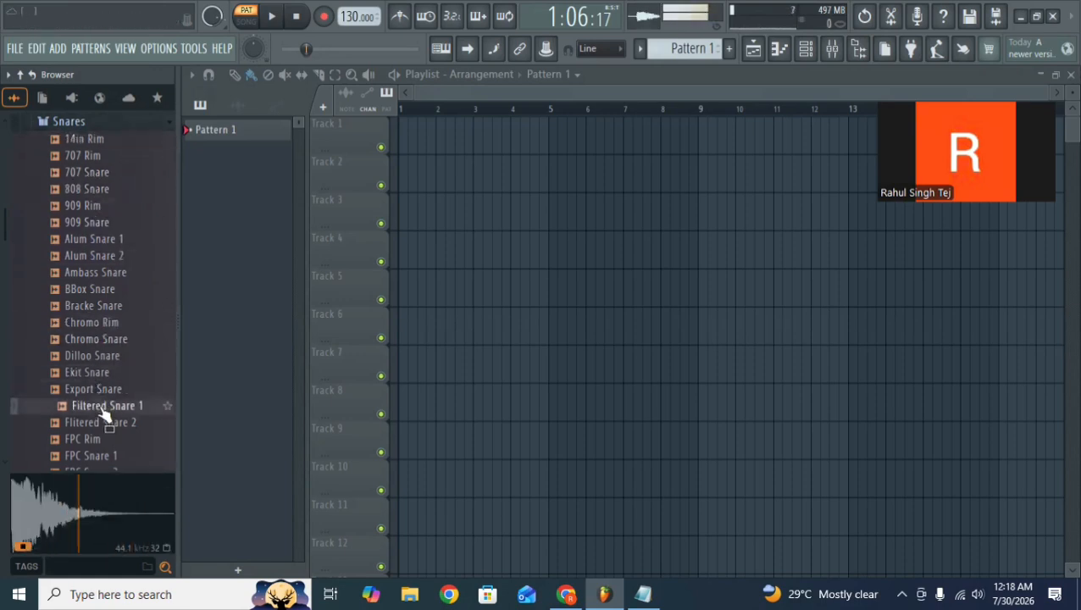
click(110, 339)
click(111, 221)
click(101, 406)
scroll(106, 382, down, 3)
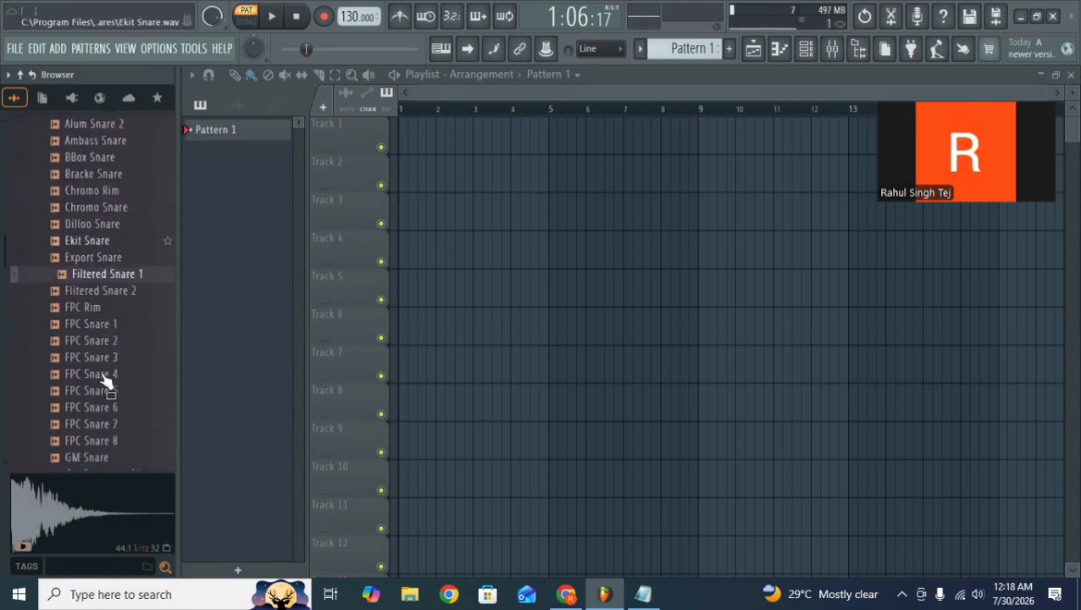
click(106, 355)
click(110, 421)
scroll(119, 390, up, 6)
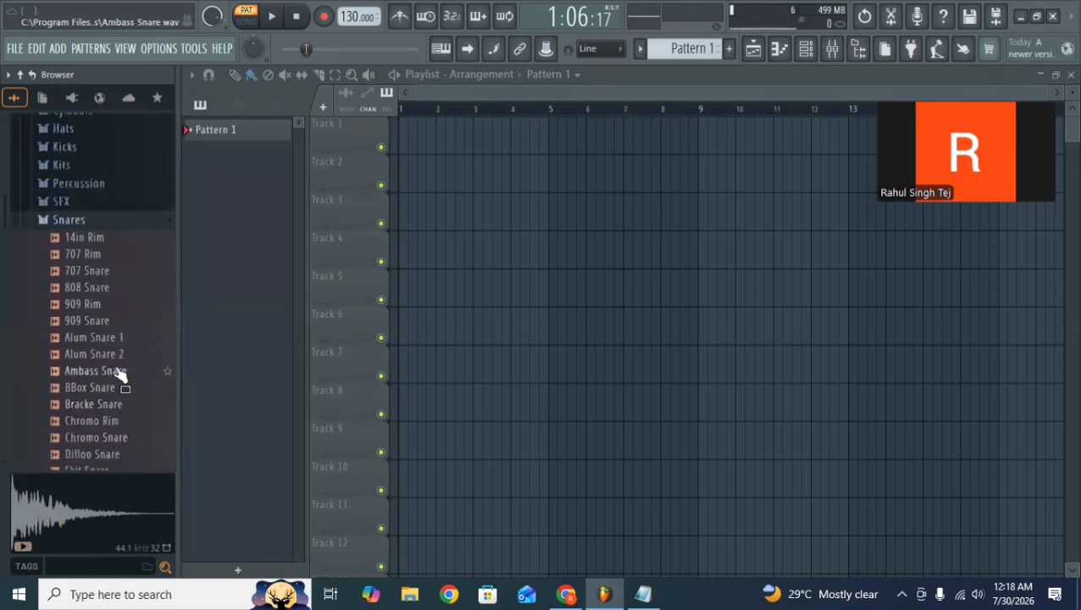
click(123, 320)
Collapse the Drums and Packs folders and hide the browser.
click(129, 193)
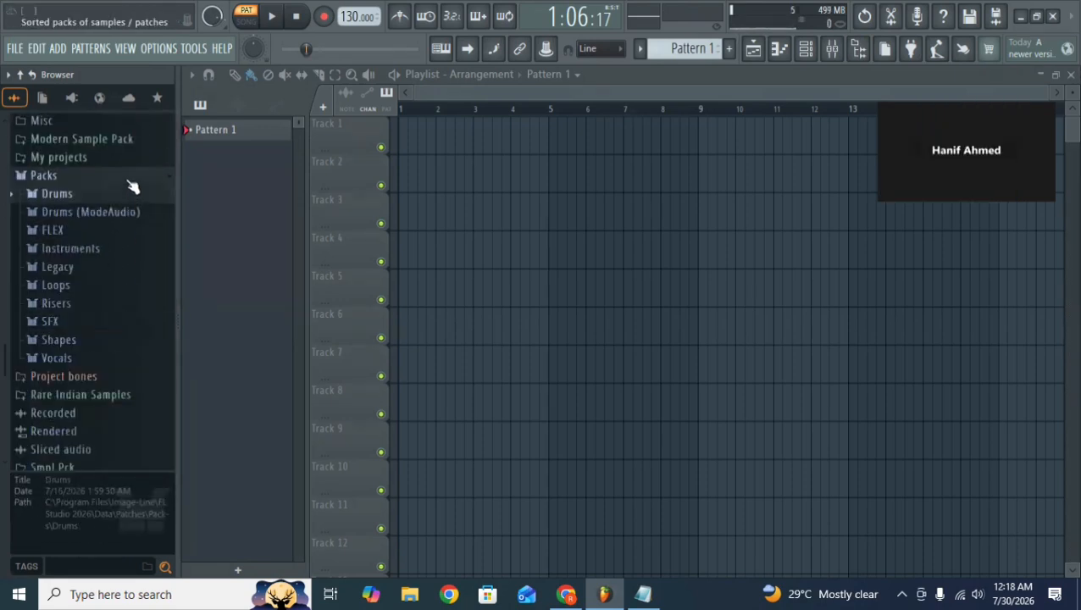
click(129, 174)
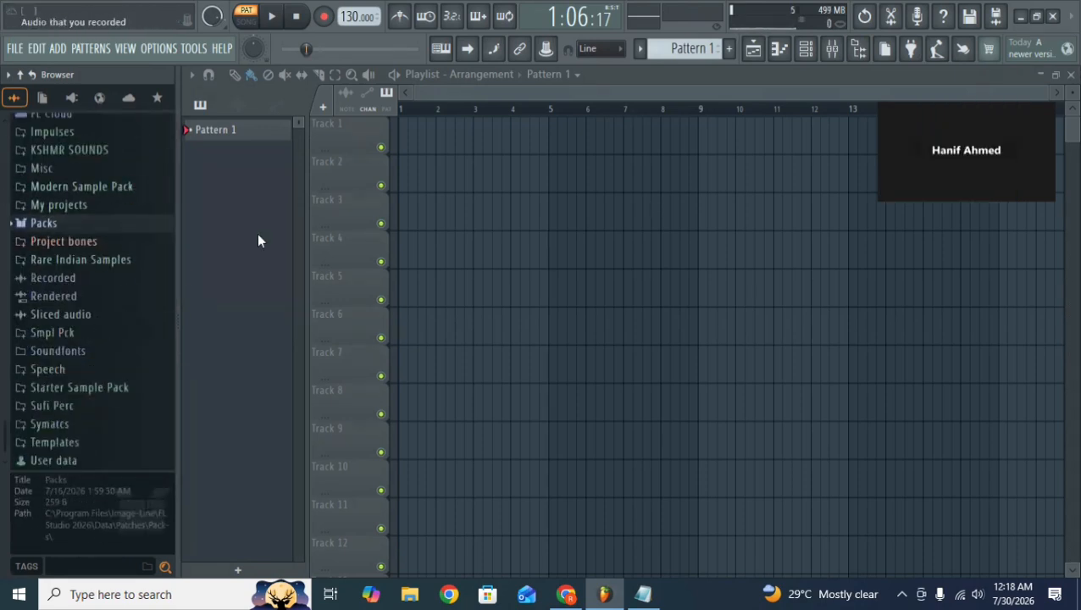
click(856, 49)
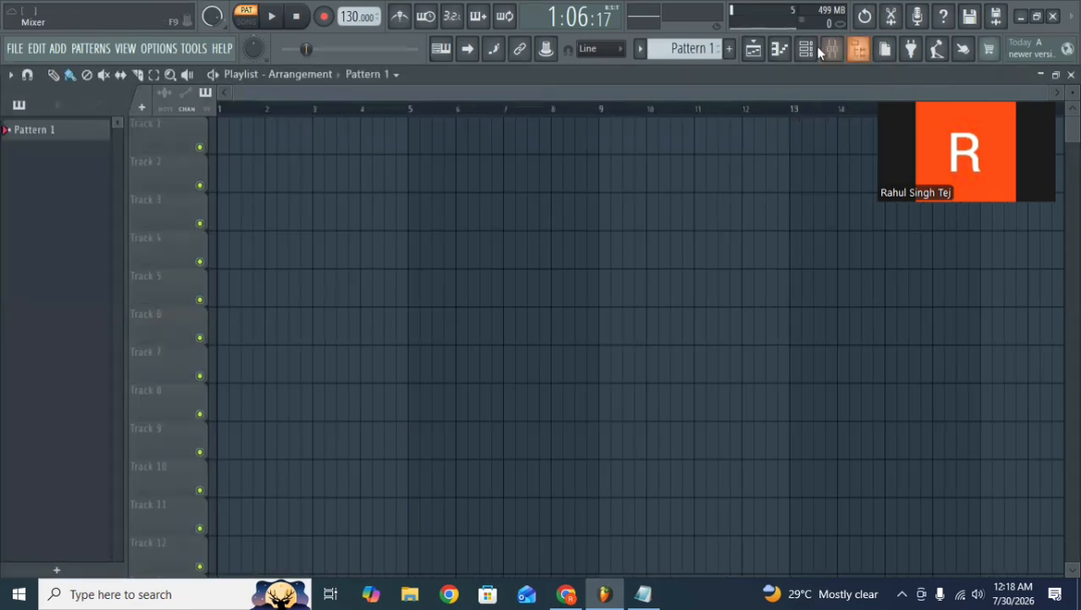
Program 808 Kick on steps 1, 5, 9 and 13 and 808 Clap on steps 5 and 13, with the pattern playing.
click(808, 48)
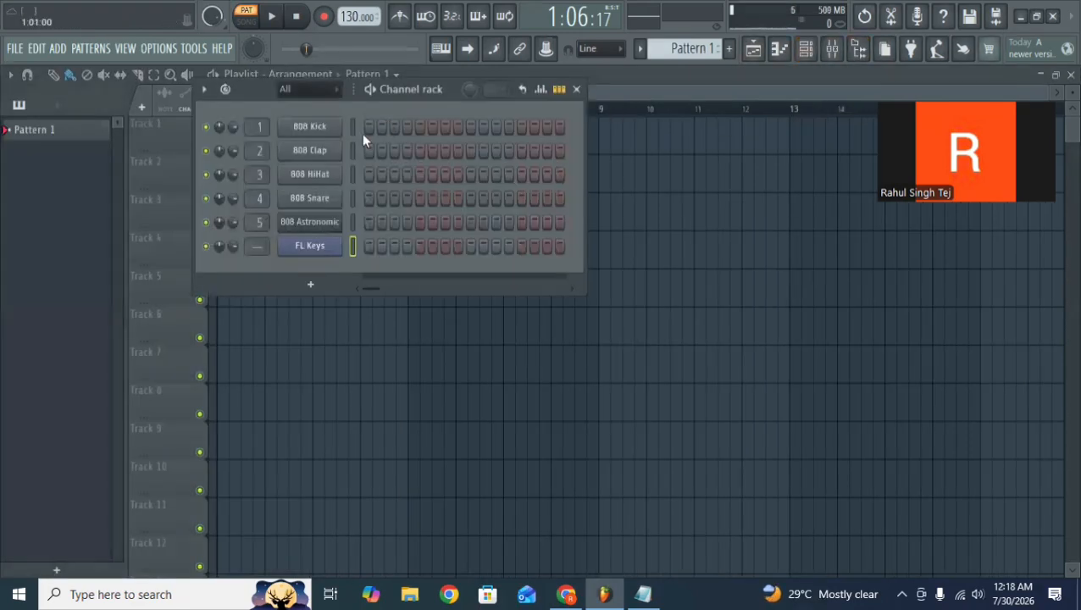
drag(369, 129, 545, 126)
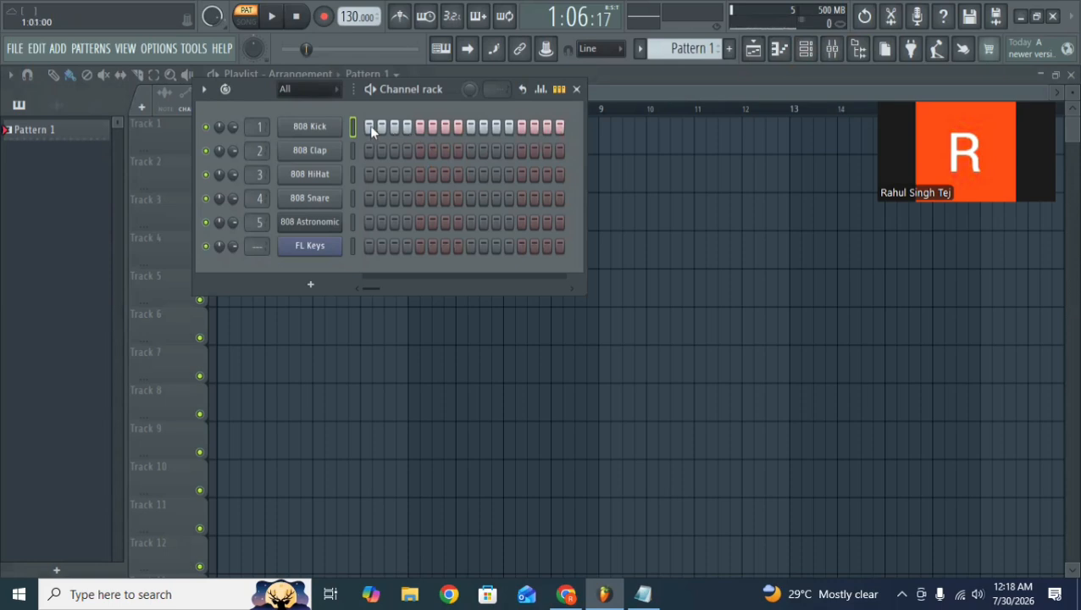
drag(370, 130, 566, 119)
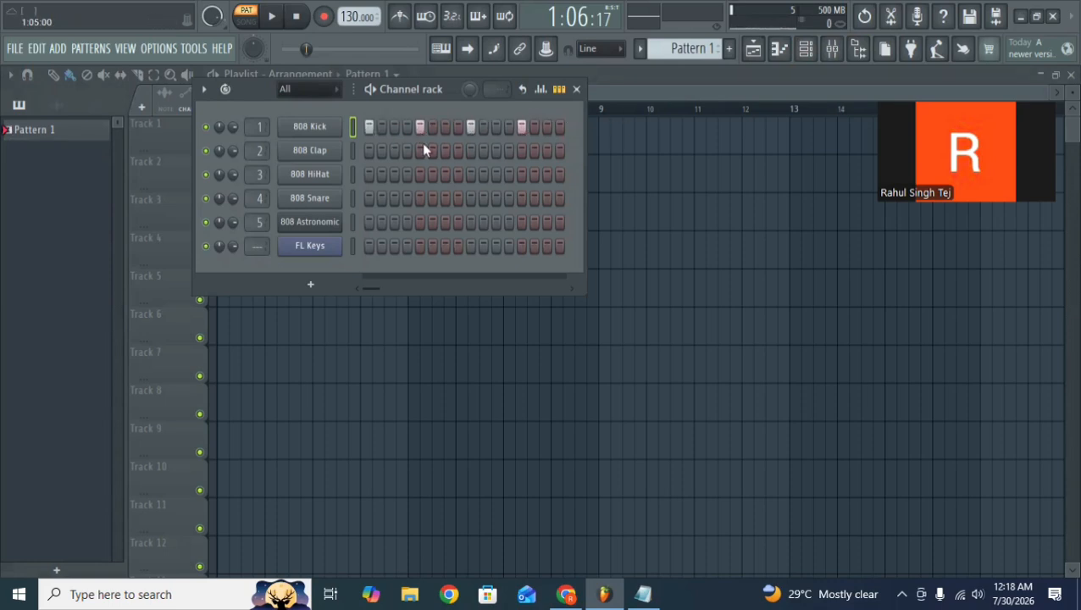
key(space)
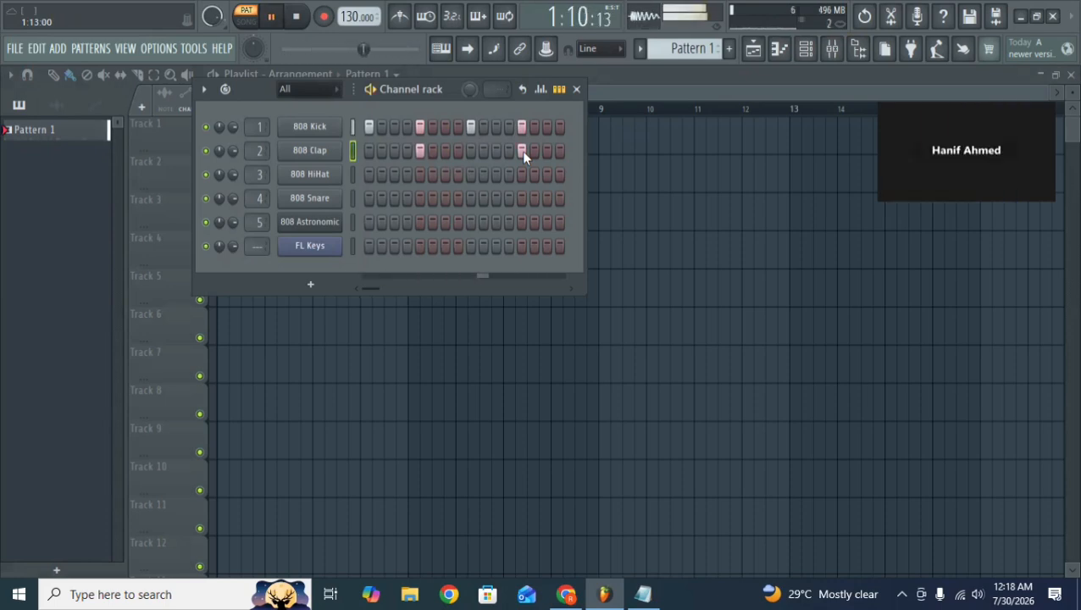
Clear all steps from the 808 Clap and 808 Kick channels.
drag(520, 150, 398, 147)
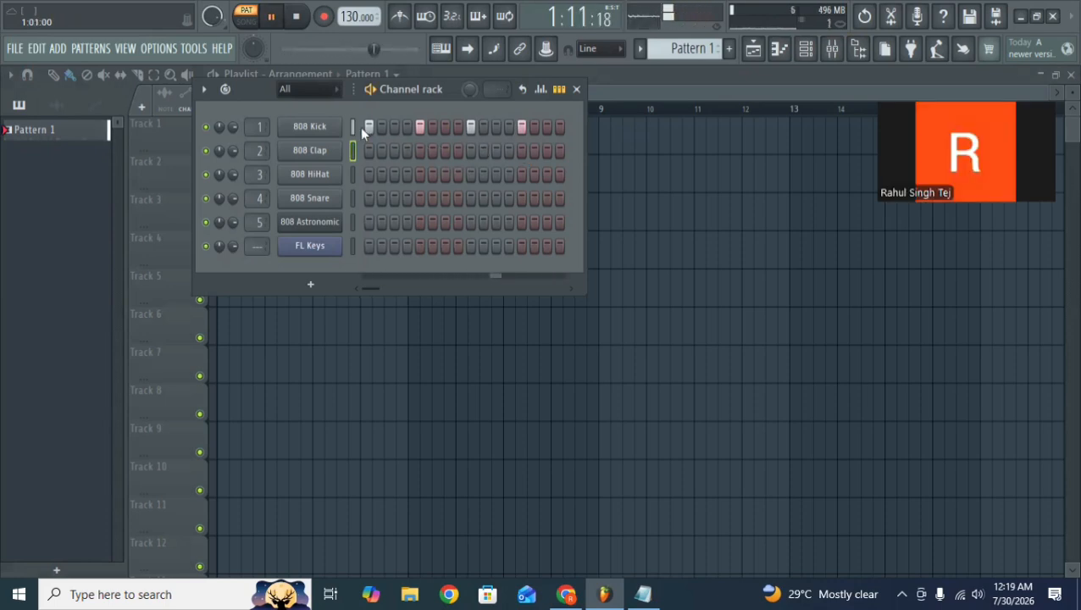
drag(534, 127, 366, 129)
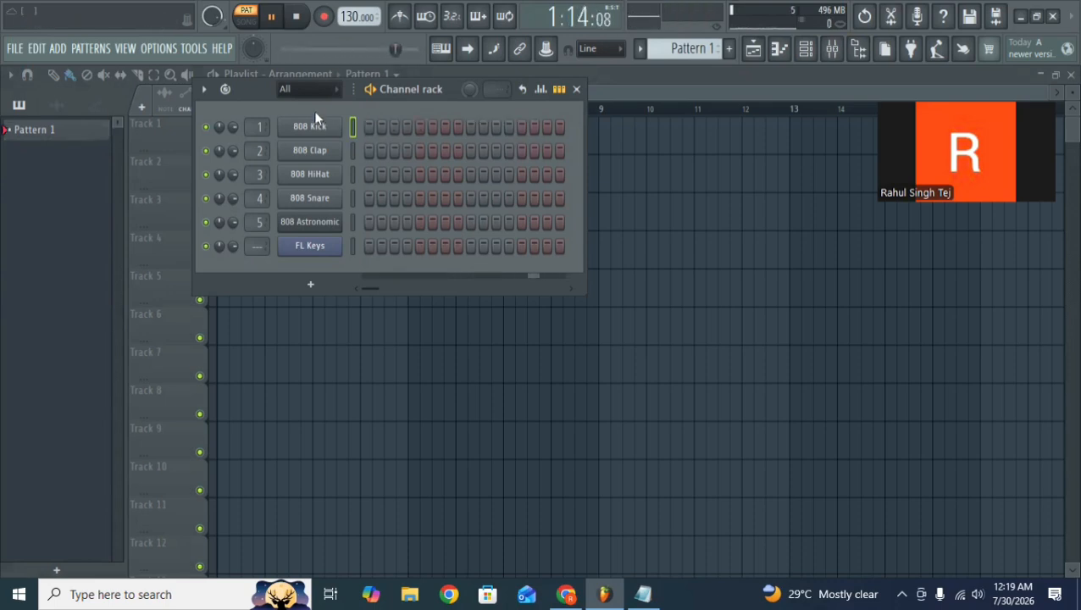
Generate an Afrobeats loop with Loop Starter, listen to it, then close the channel rack and stop playback.
click(228, 89)
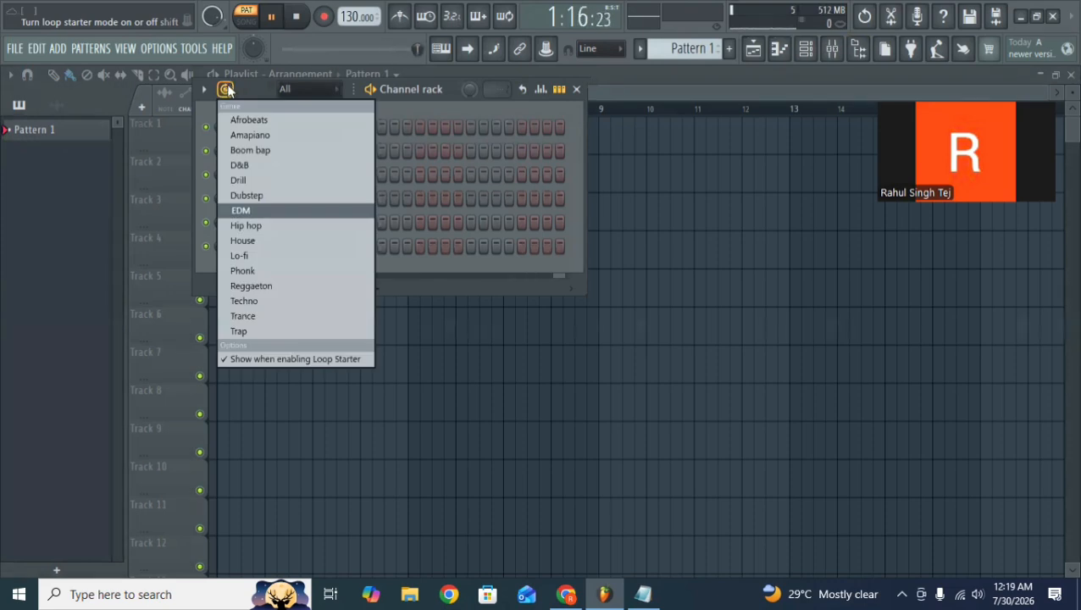
click(239, 119)
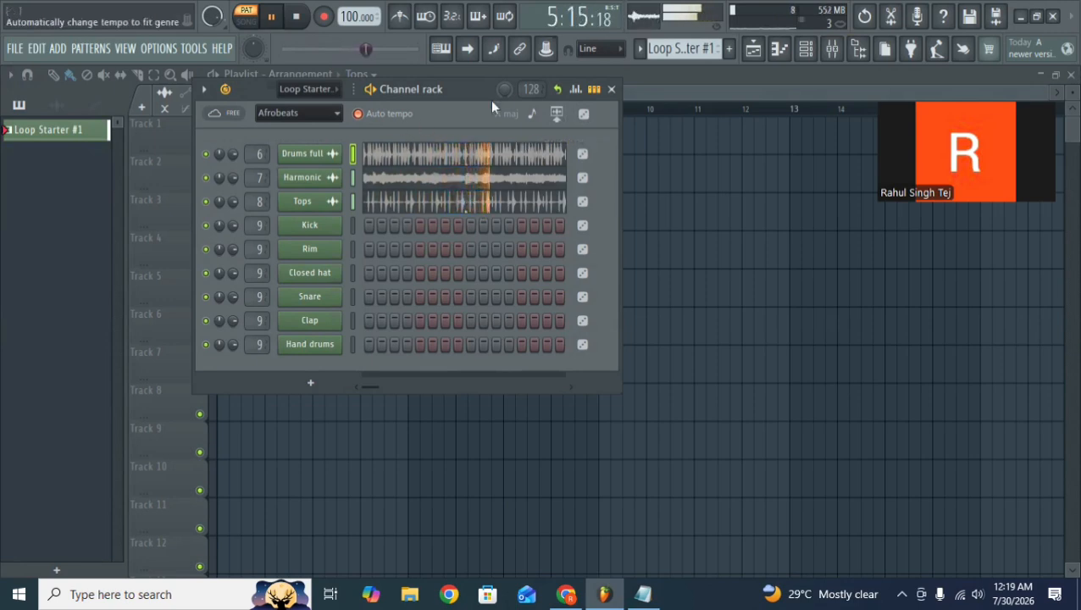
click(611, 88)
key(space)
Delete the Loop Starter #1 pattern from the playlist's pattern list.
right_click(51, 141)
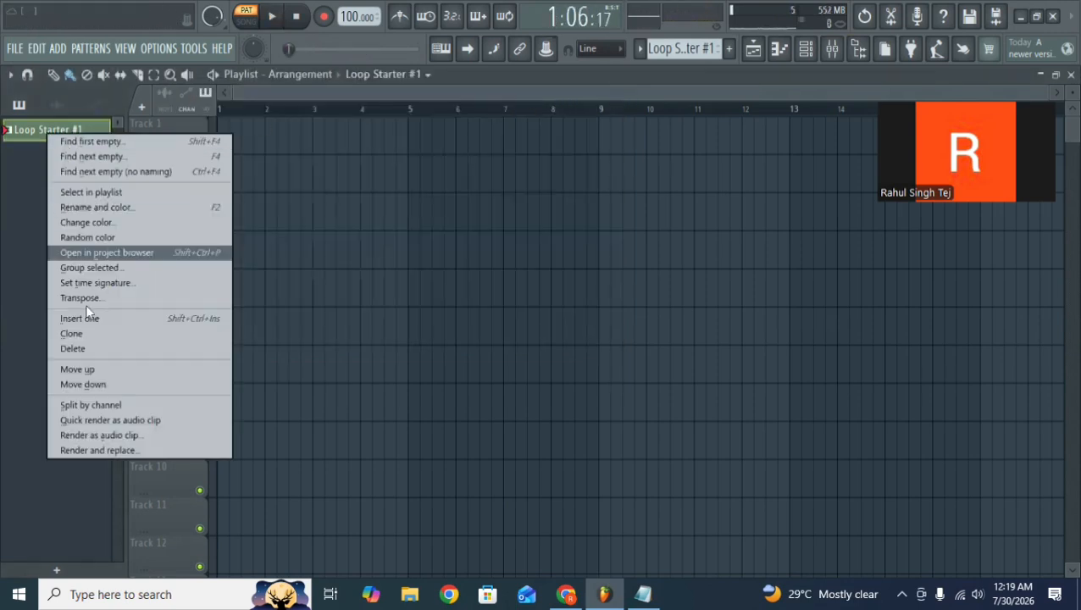
click(100, 348)
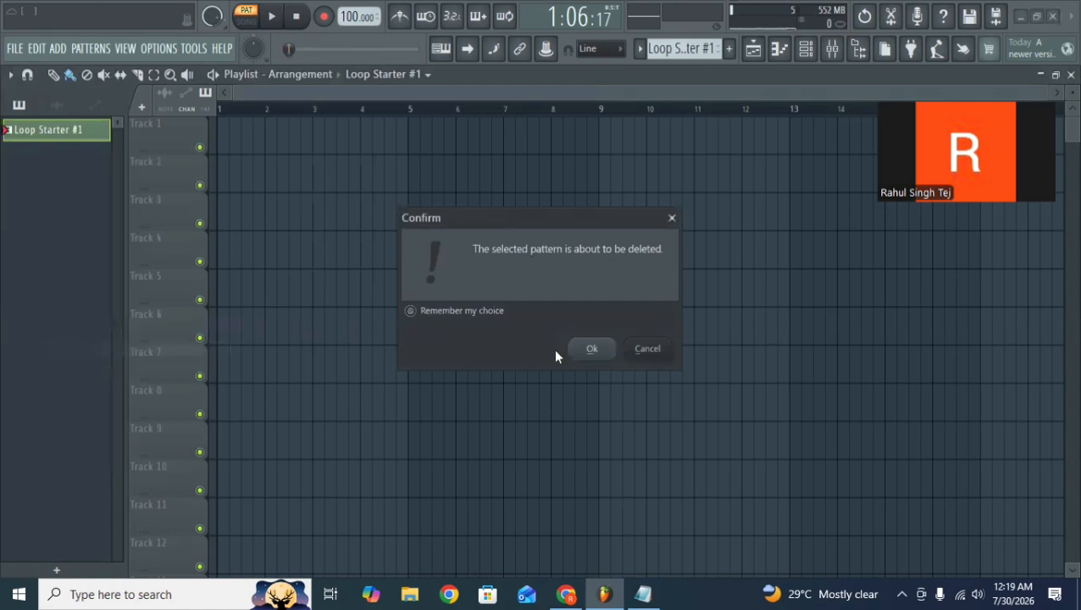
click(590, 349)
Reopen the channel rack, keep the Afrobeats genre, and delete the Drums full channel.
click(802, 48)
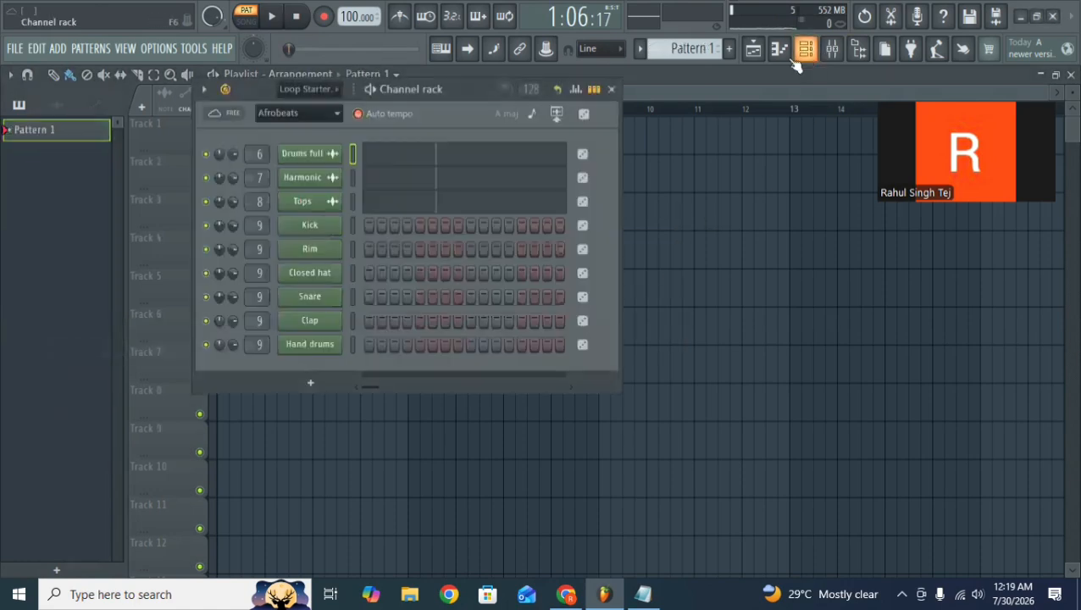
click(298, 111)
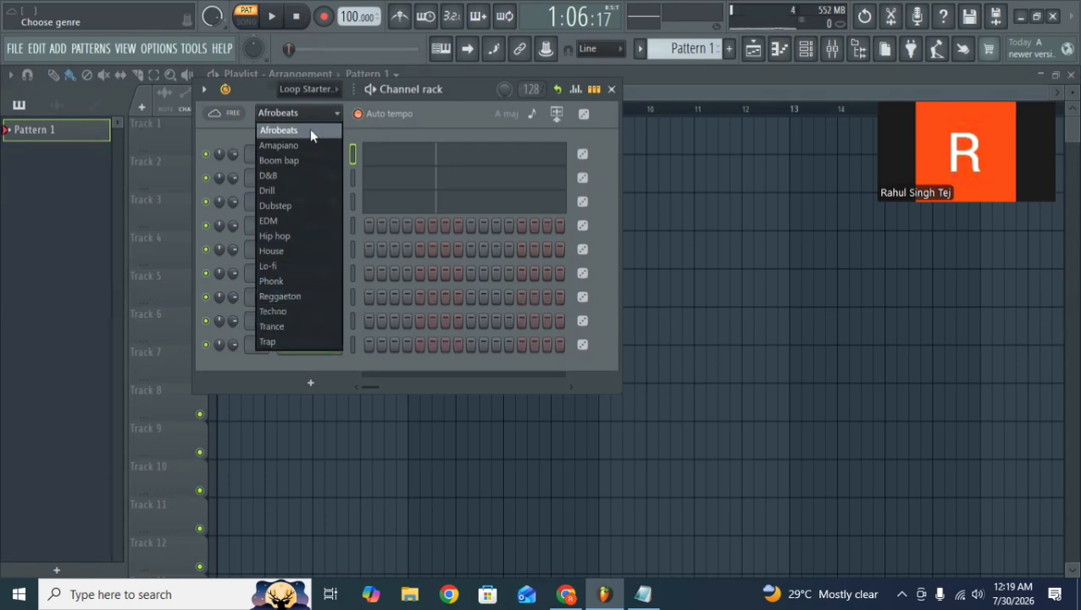
click(465, 92)
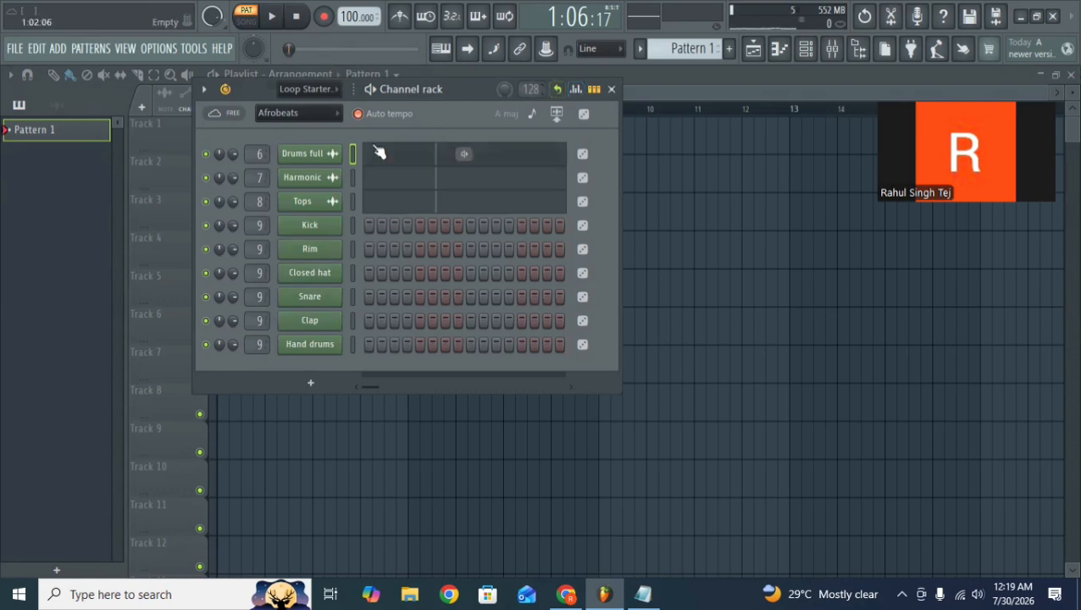
right_click(343, 144)
click(410, 360)
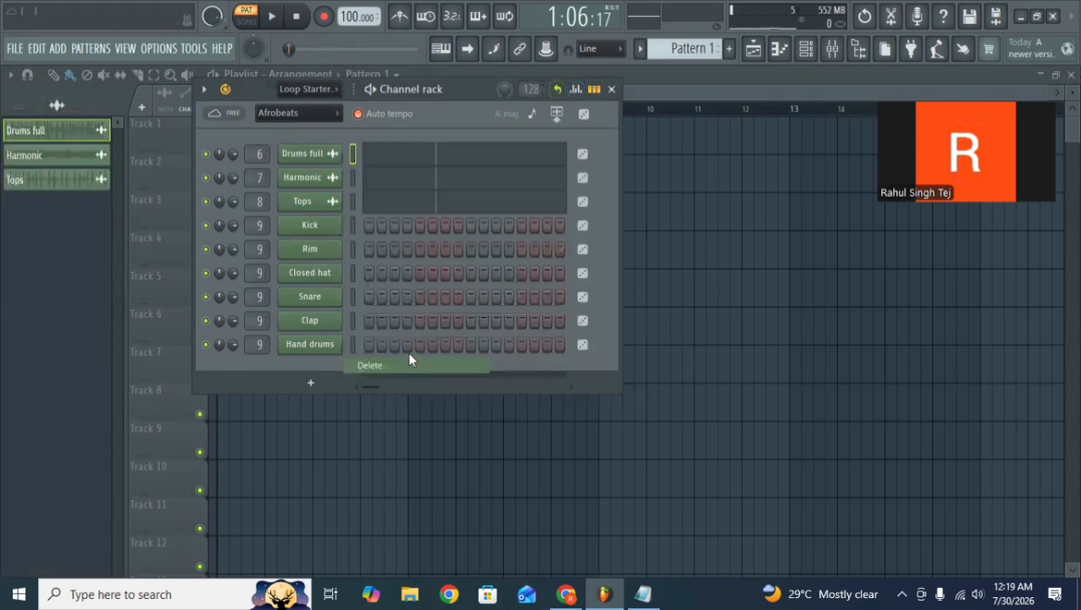
click(592, 349)
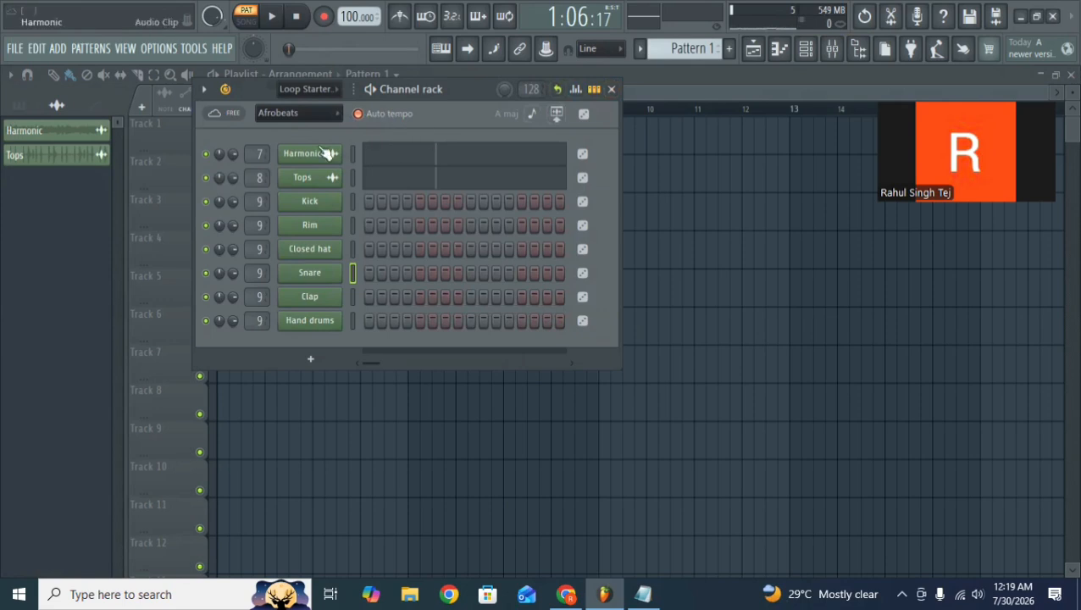
Add a 3x Osc channel to the rack, fill its first eight steps, and play the pattern.
click(312, 360)
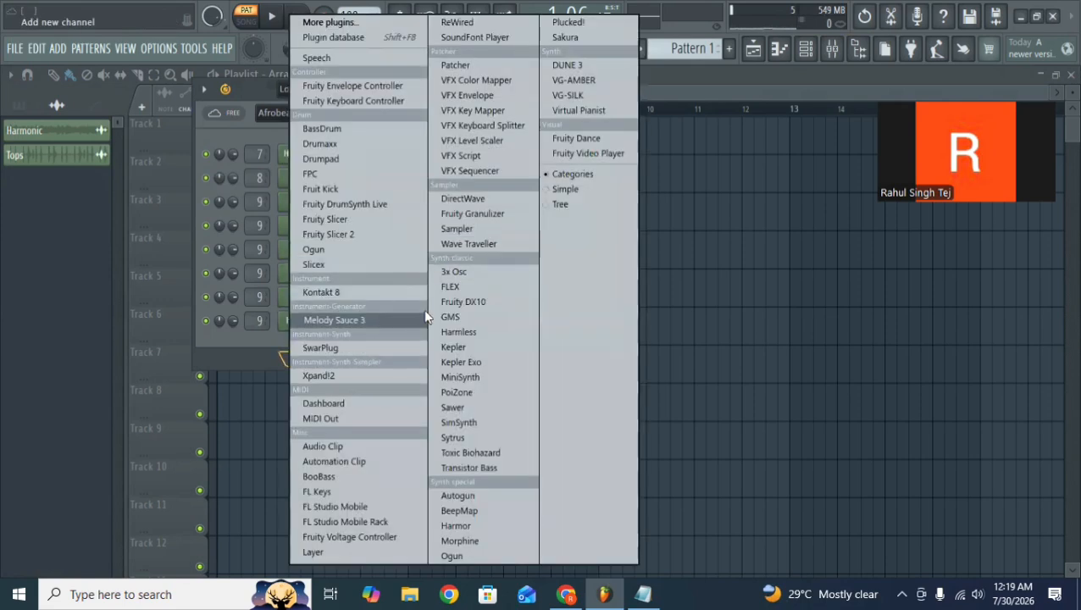
click(486, 270)
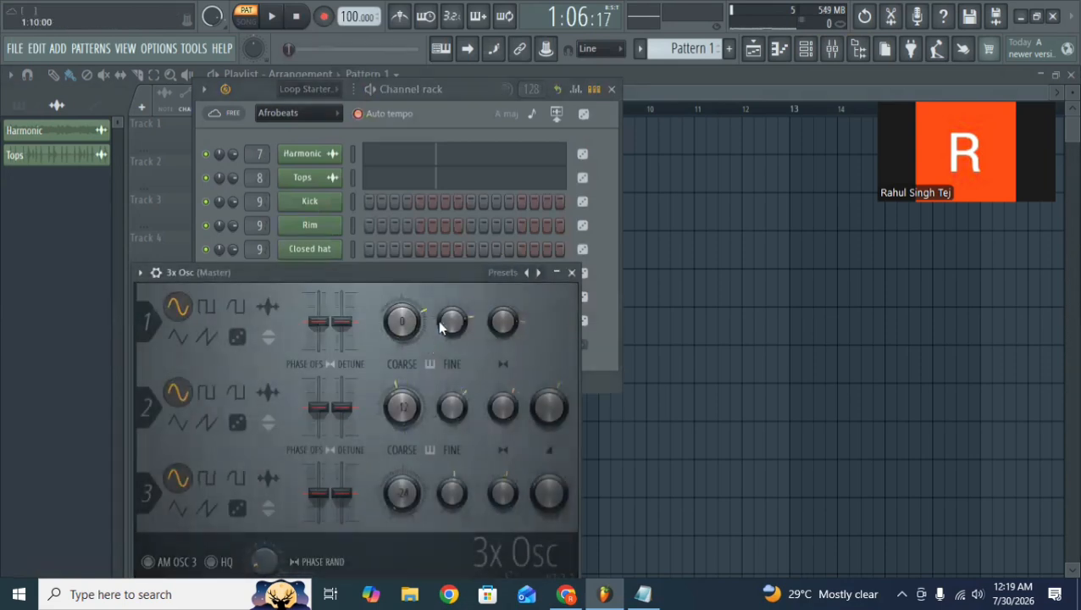
click(573, 273)
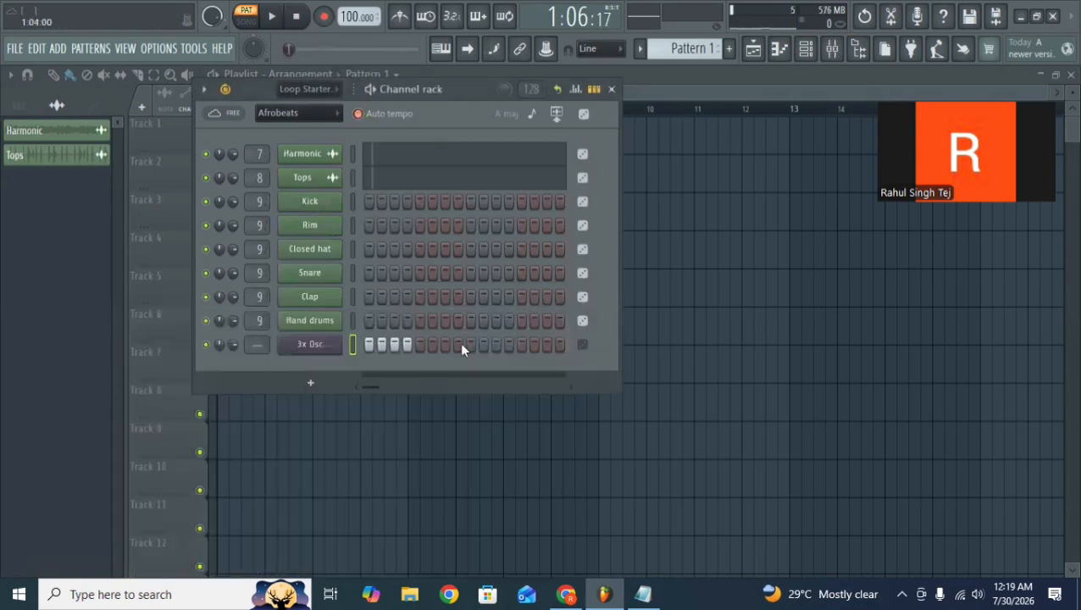
drag(462, 344, 461, 344)
key(space)
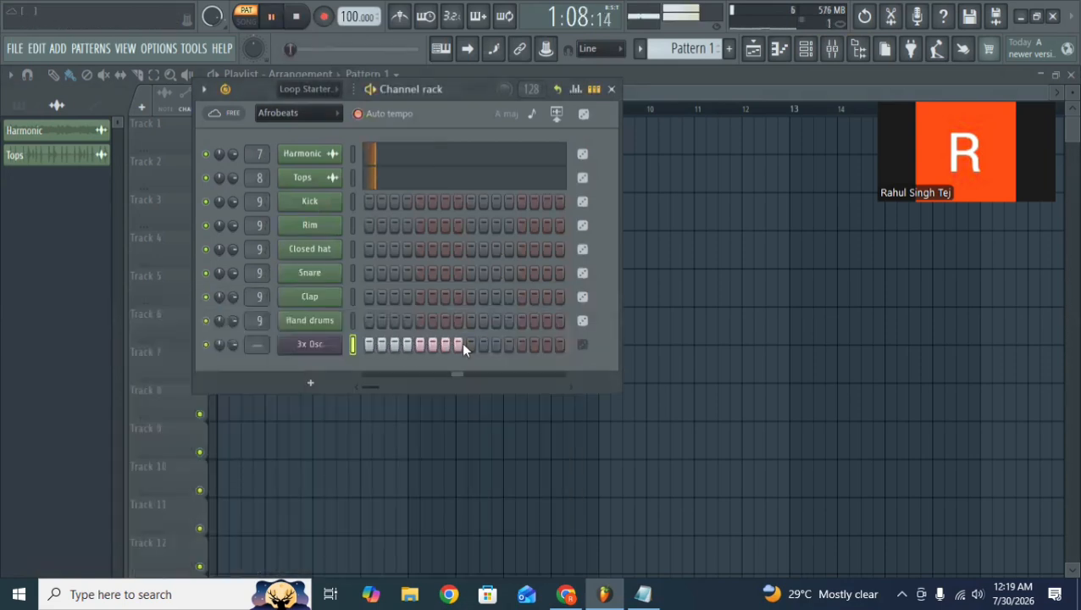
Delete the 3x Osc channel and close the channel rack.
right_click(328, 345)
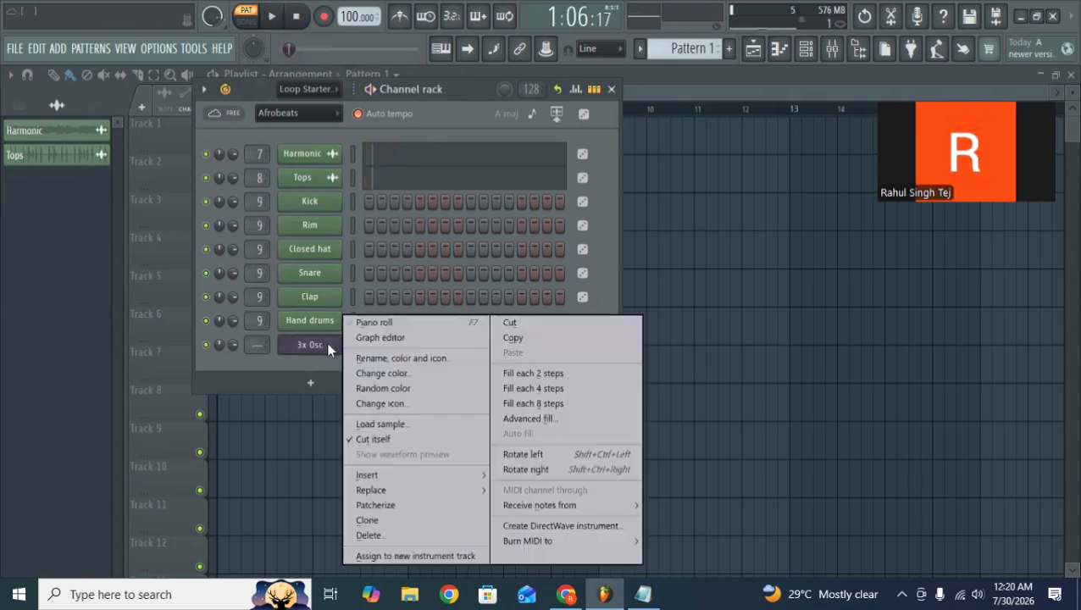
click(370, 535)
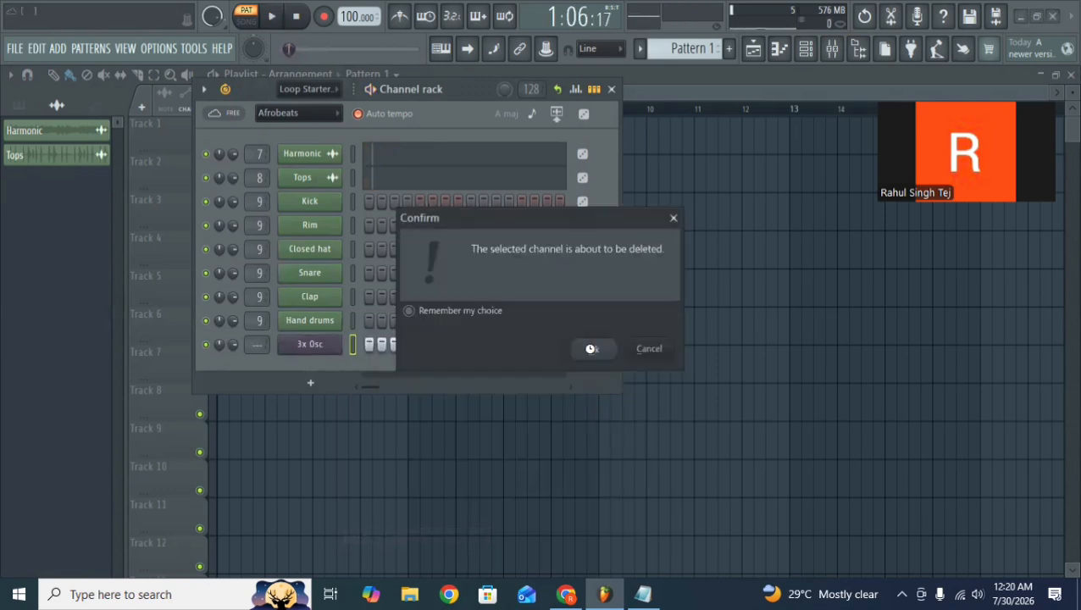
click(591, 348)
click(611, 88)
click(805, 48)
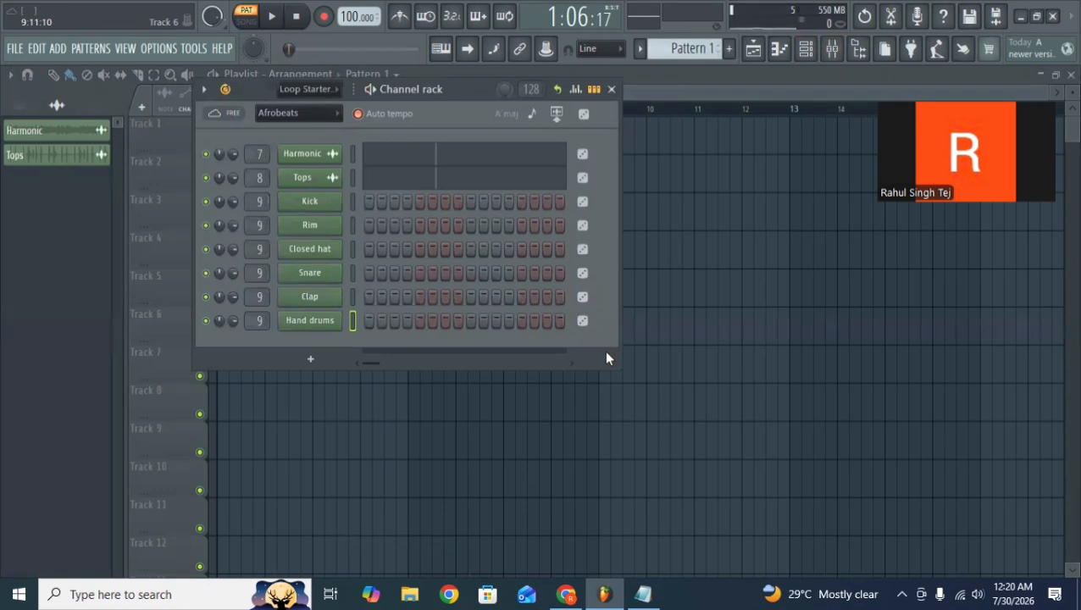
click(610, 89)
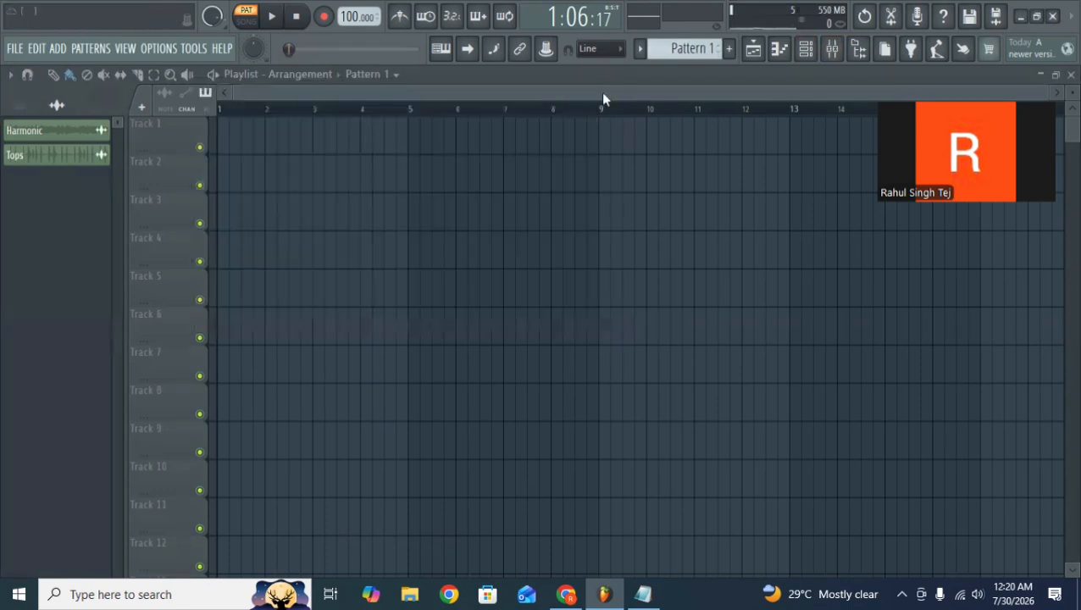
Draw C5, G4, D5 and B4 notes in bar 1 of the Hand drums piano roll and play them from the start.
click(778, 51)
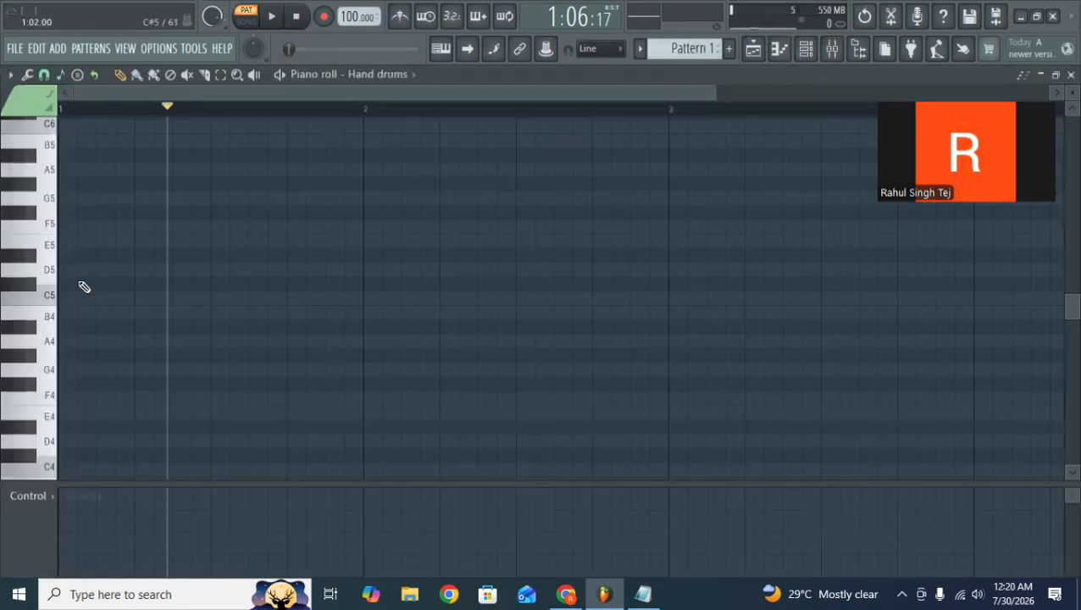
click(87, 298)
click(104, 369)
click(256, 312)
click(198, 269)
key(space)
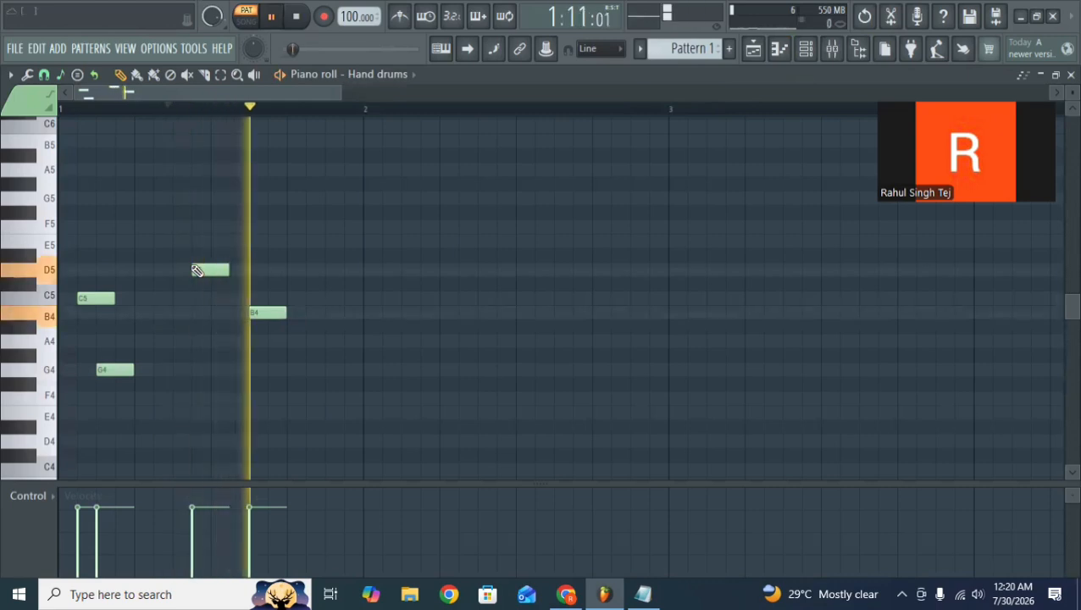
key(space)
click(59, 109)
key(space)
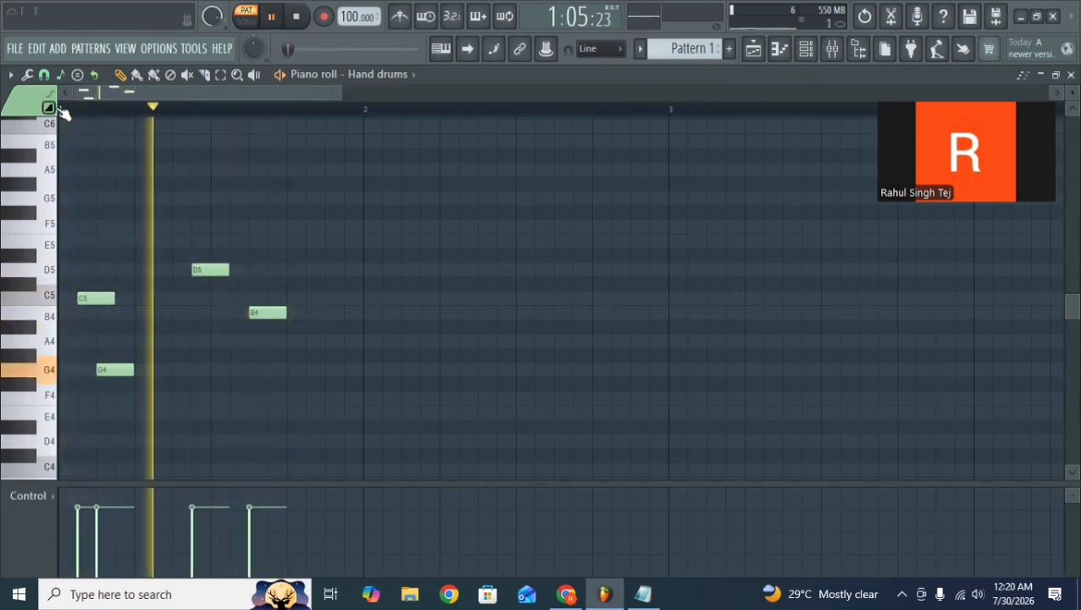
Delete all four Hand drums notes, stop playback, and close the piano roll.
right_click(214, 270)
right_click(263, 312)
right_click(114, 369)
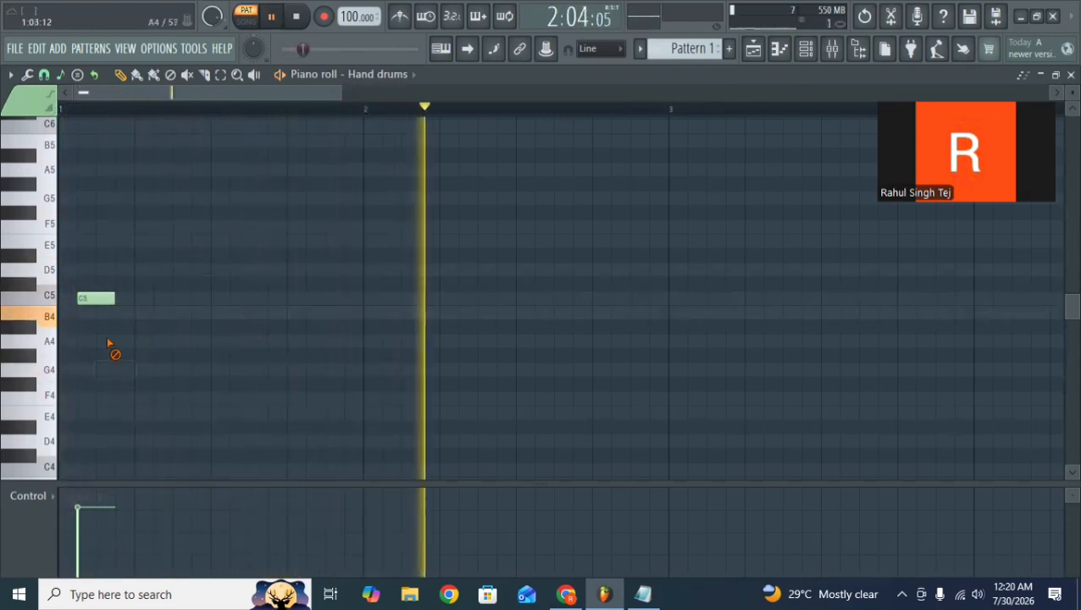
right_click(95, 298)
key(space)
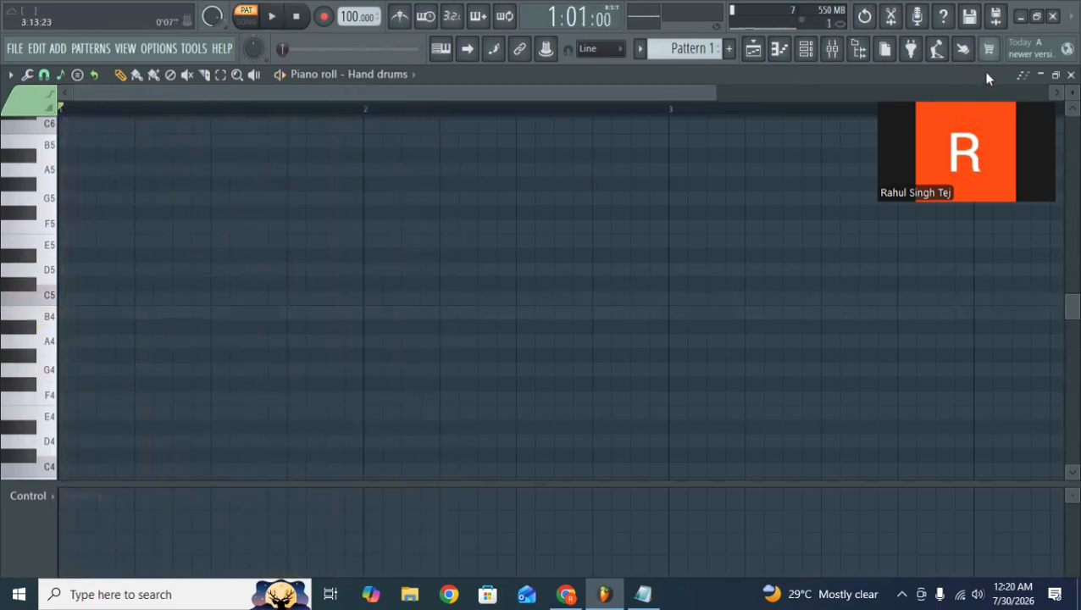
click(1069, 75)
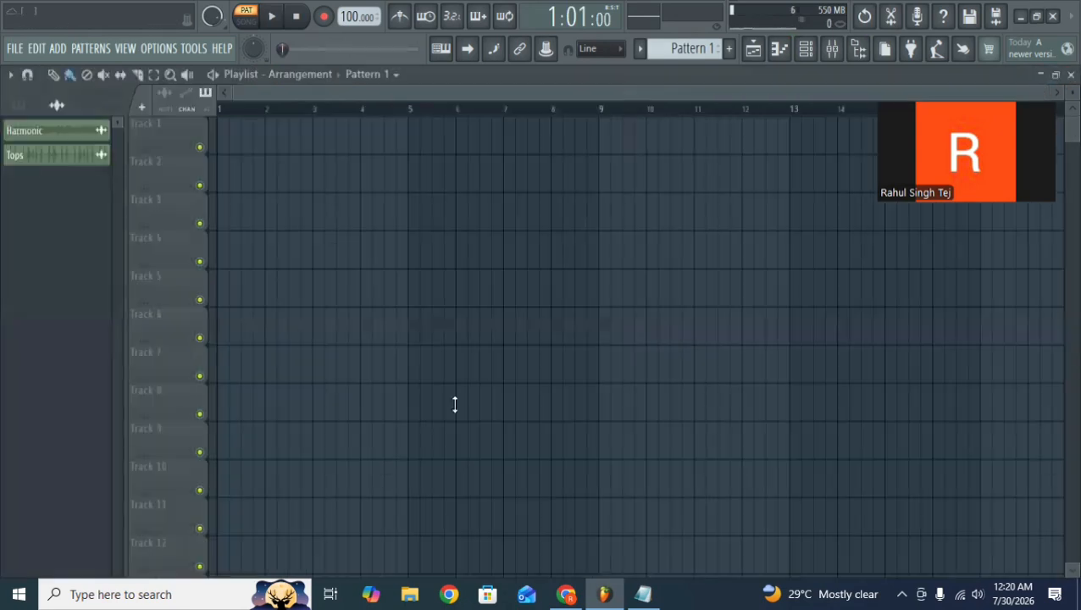
Place four Pattern 1 clips on Track 1 across bars 1 to 4, and delete them all again.
click(229, 144)
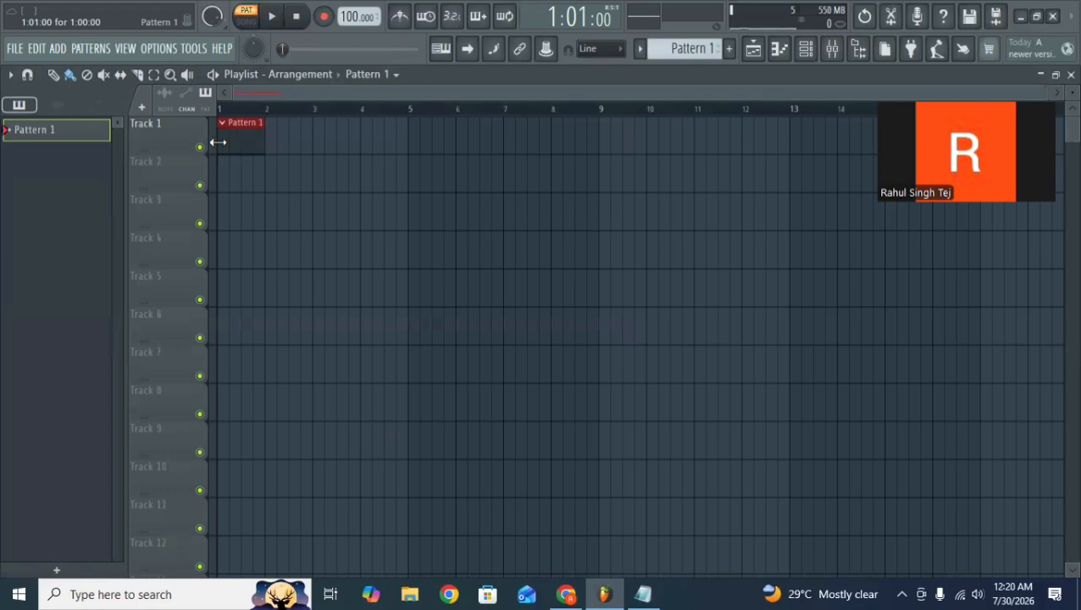
click(278, 135)
click(324, 131)
drag(323, 131, 333, 138)
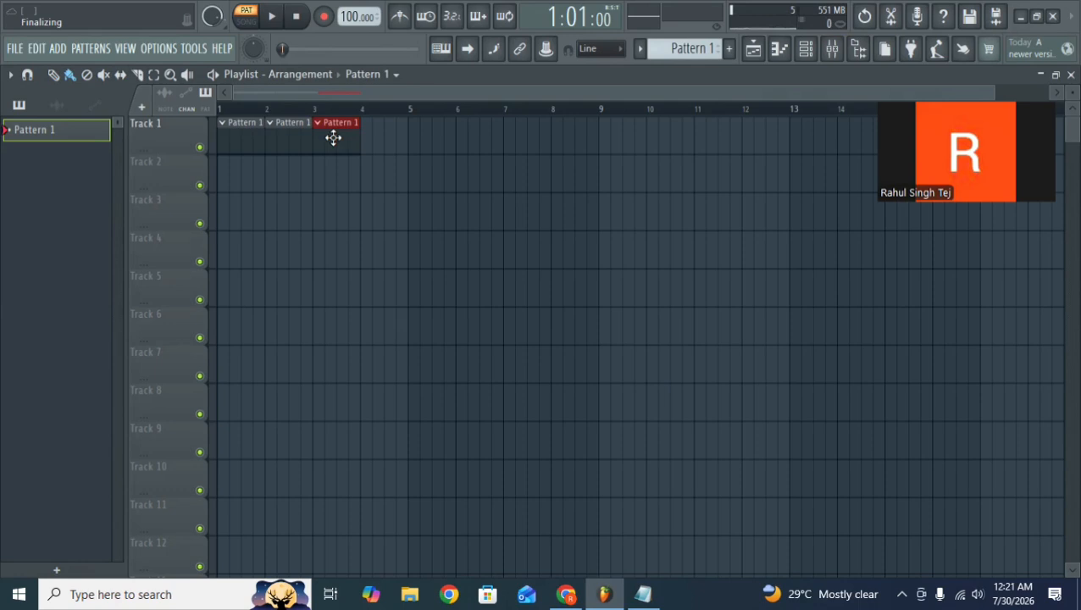
click(382, 136)
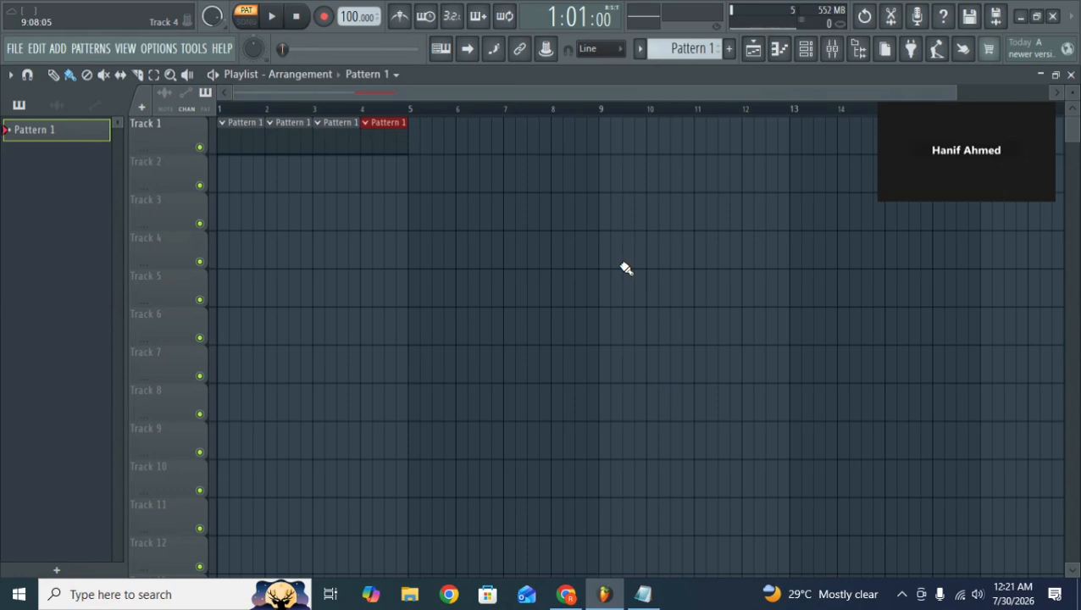
right_click(401, 149)
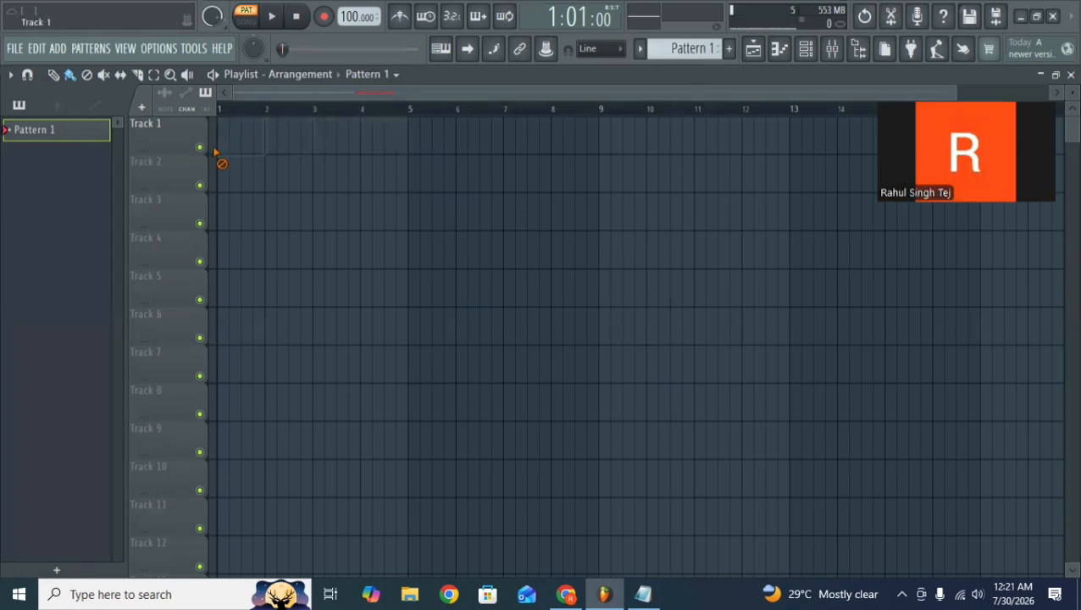
Select several mixer inserts from Insert 2 through Insert 14, mute Insert 16, and close the mixer.
click(831, 51)
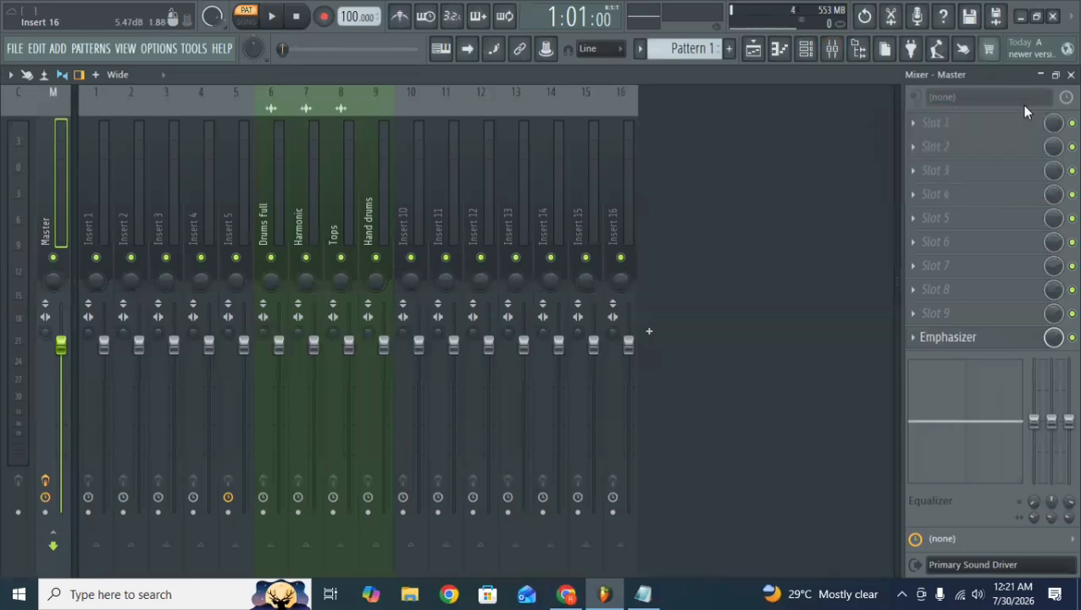
click(138, 176)
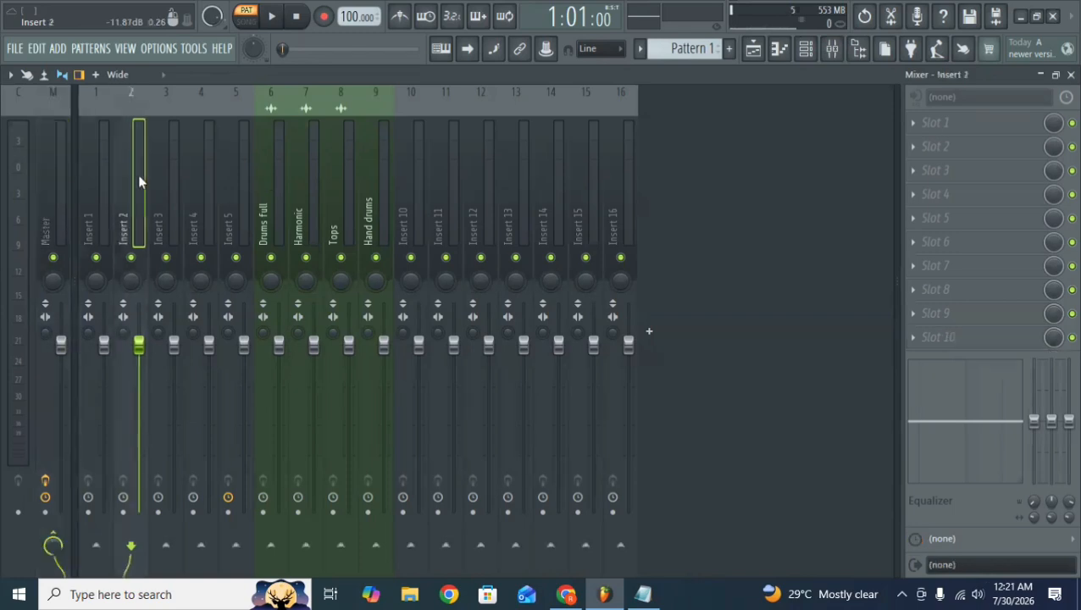
click(171, 193)
click(237, 205)
click(308, 211)
click(413, 221)
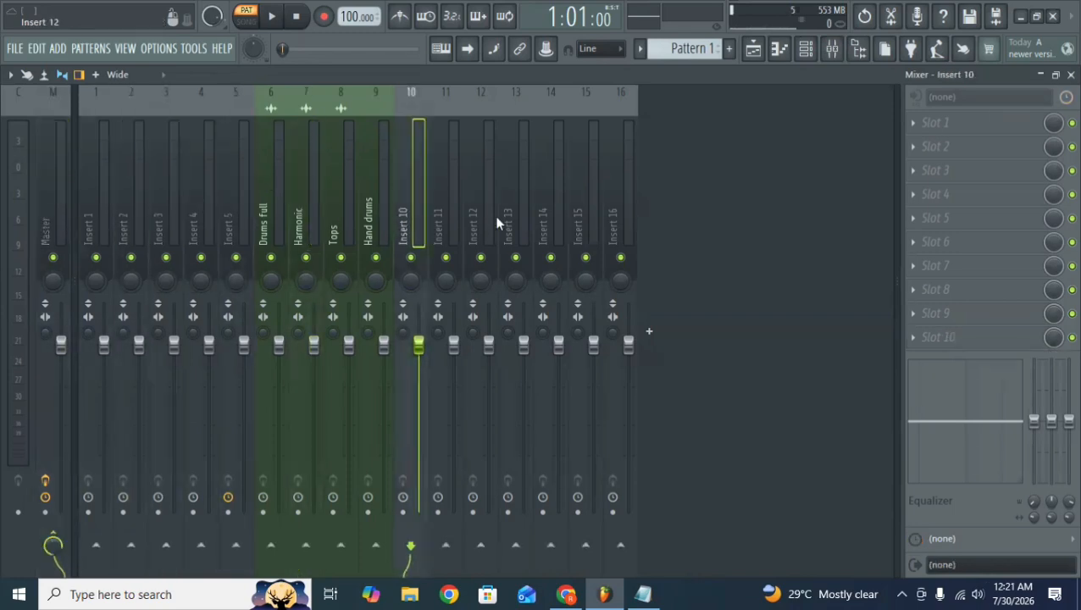
click(550, 227)
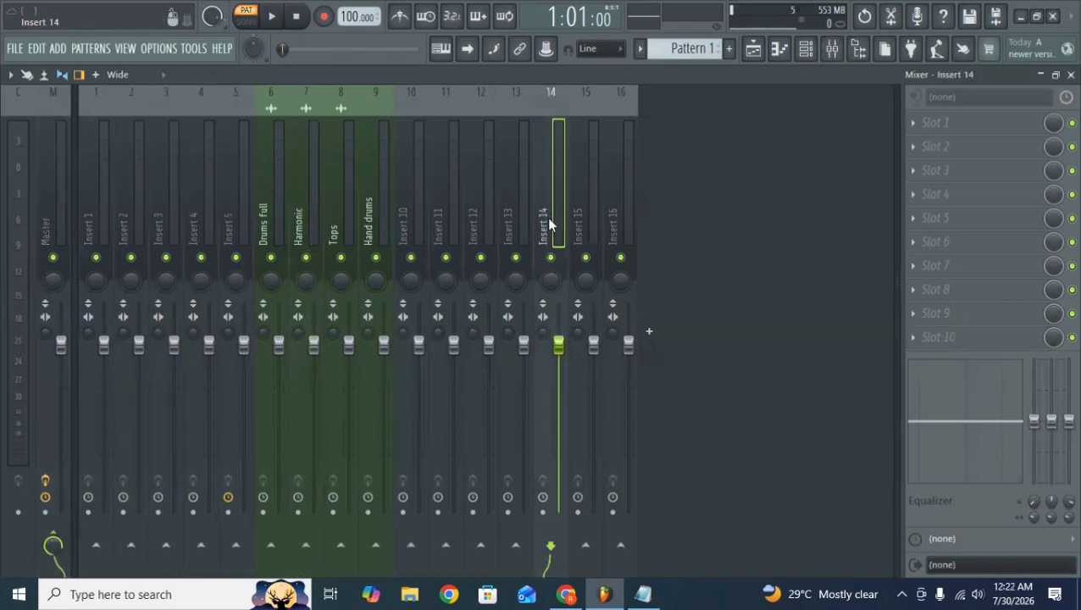
click(620, 256)
click(1070, 75)
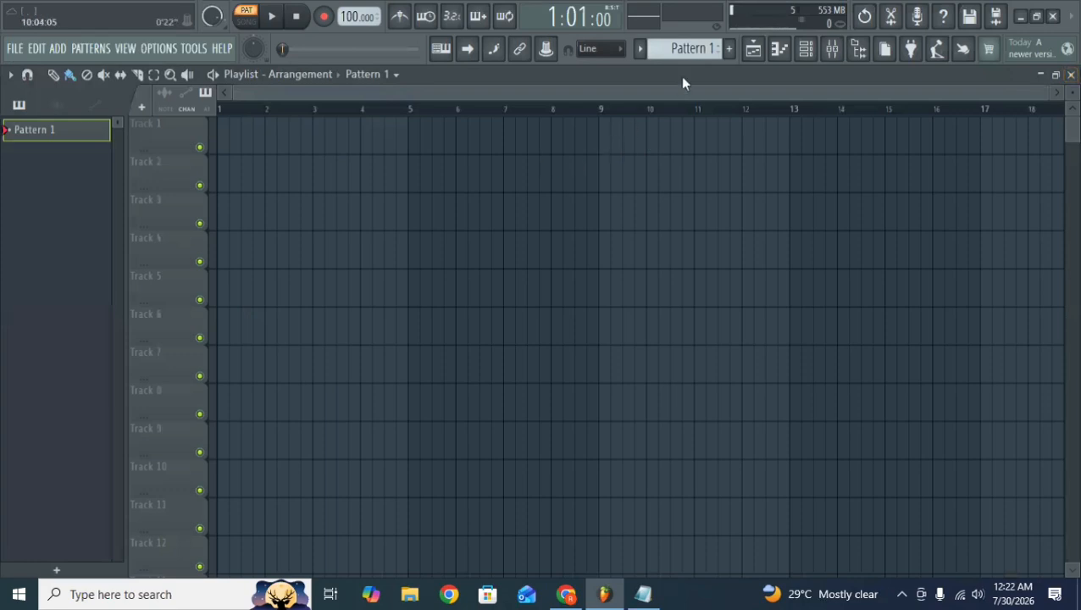
Examine the Loop Starter genre choices in the channel rack, keep Afrobeats, and close the rack.
click(832, 49)
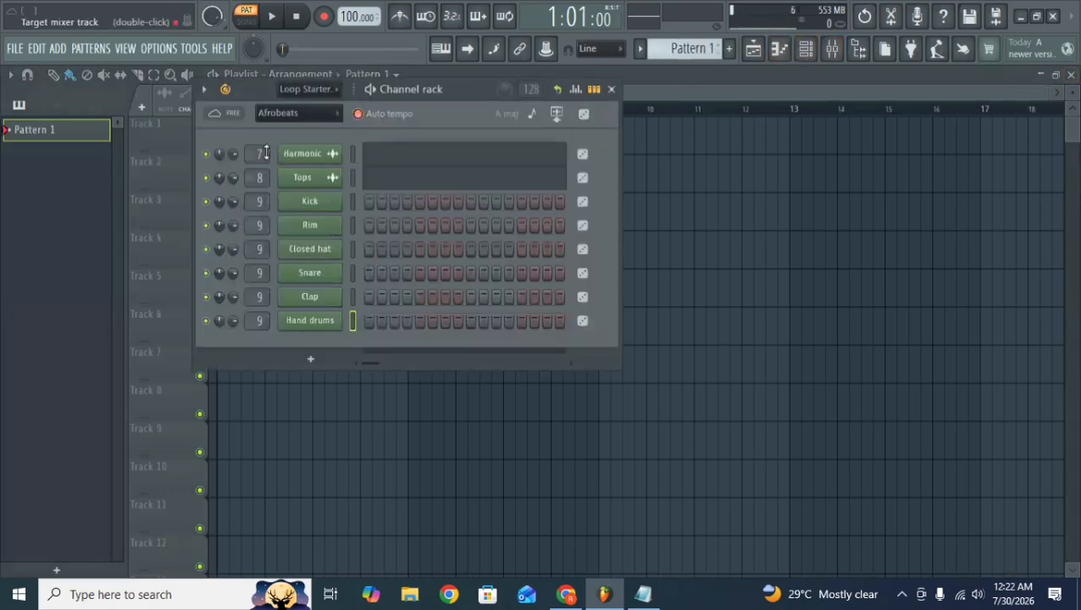
click(315, 113)
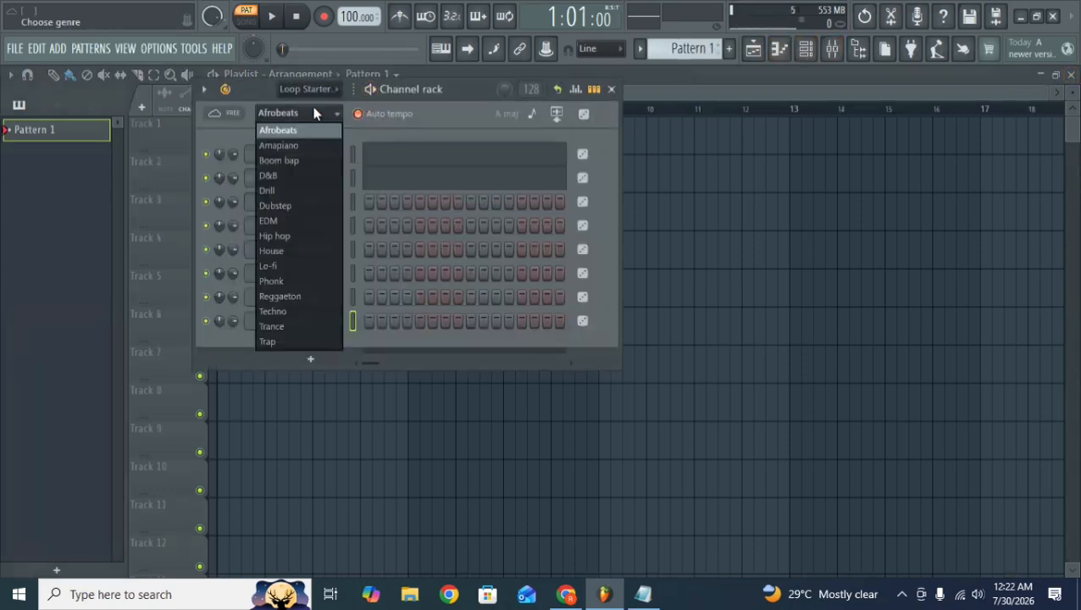
click(402, 114)
click(612, 89)
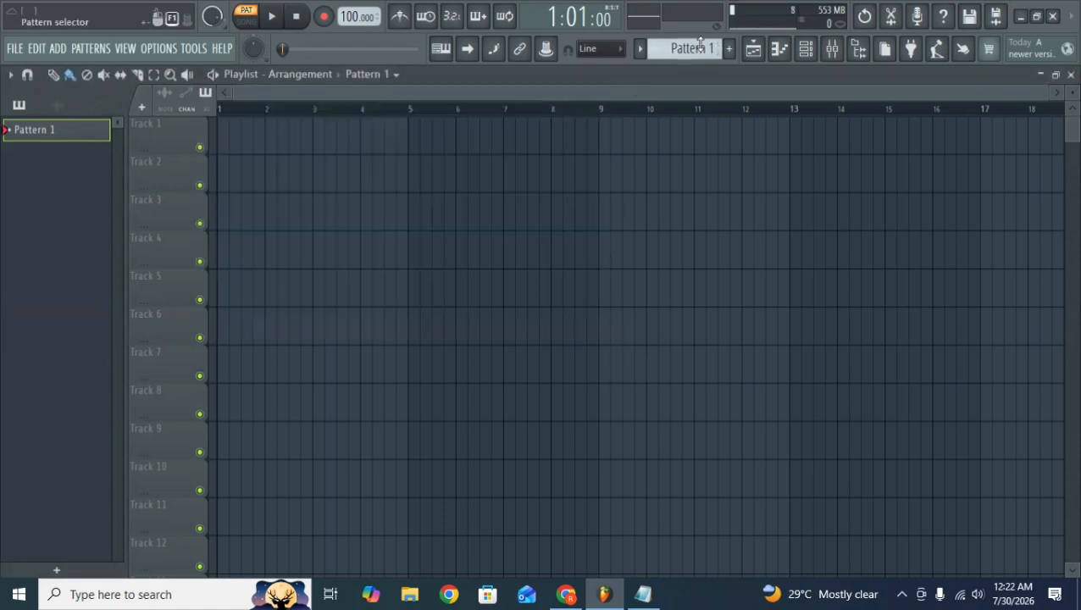
Switch to Pattern 2, view all its channels in the channel rack, and close the rack.
scroll(699, 44, down, 1)
click(806, 49)
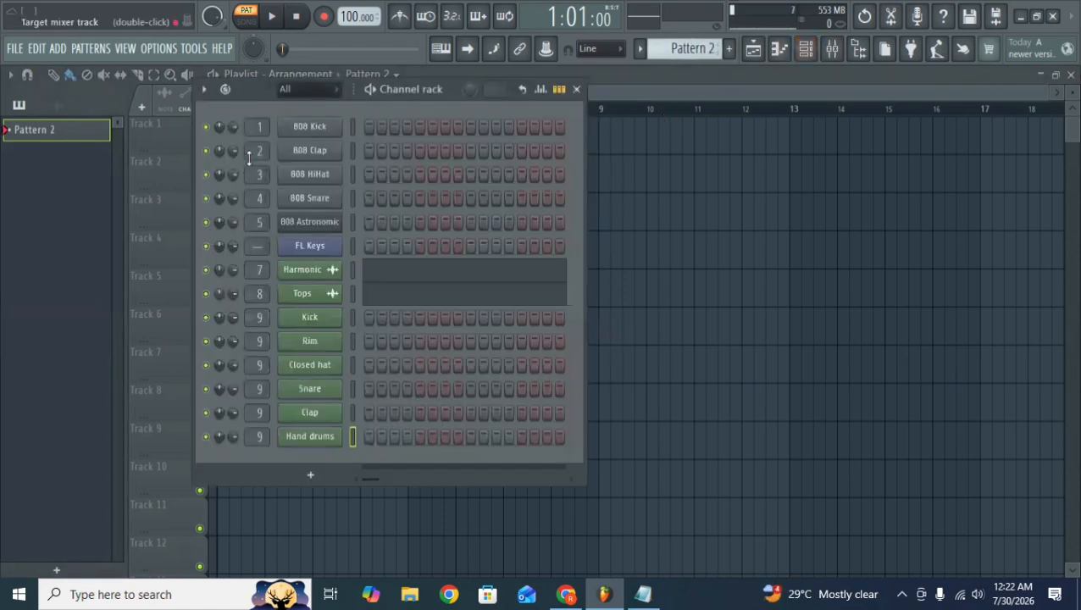
click(576, 89)
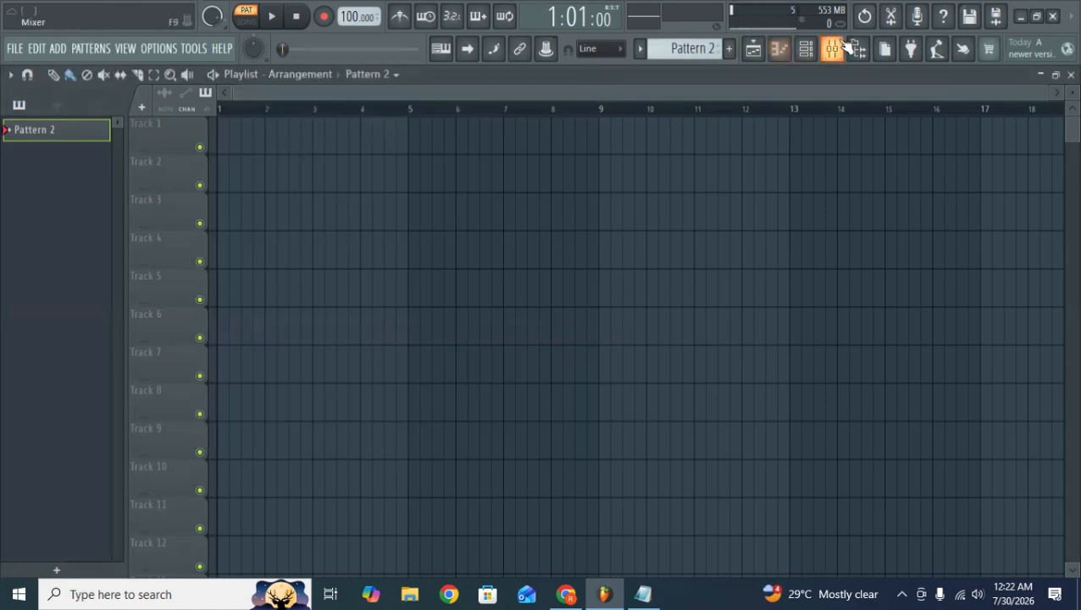
With the mixer open, switch playback to song mode, briefly play and stop the song, and close the mixer.
click(832, 48)
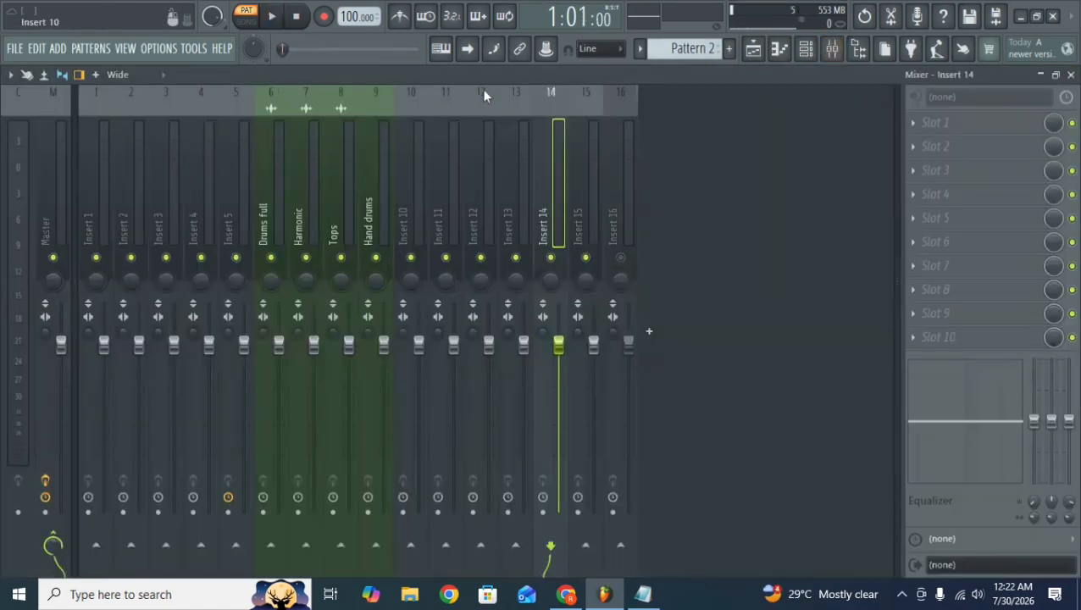
click(246, 21)
key(space)
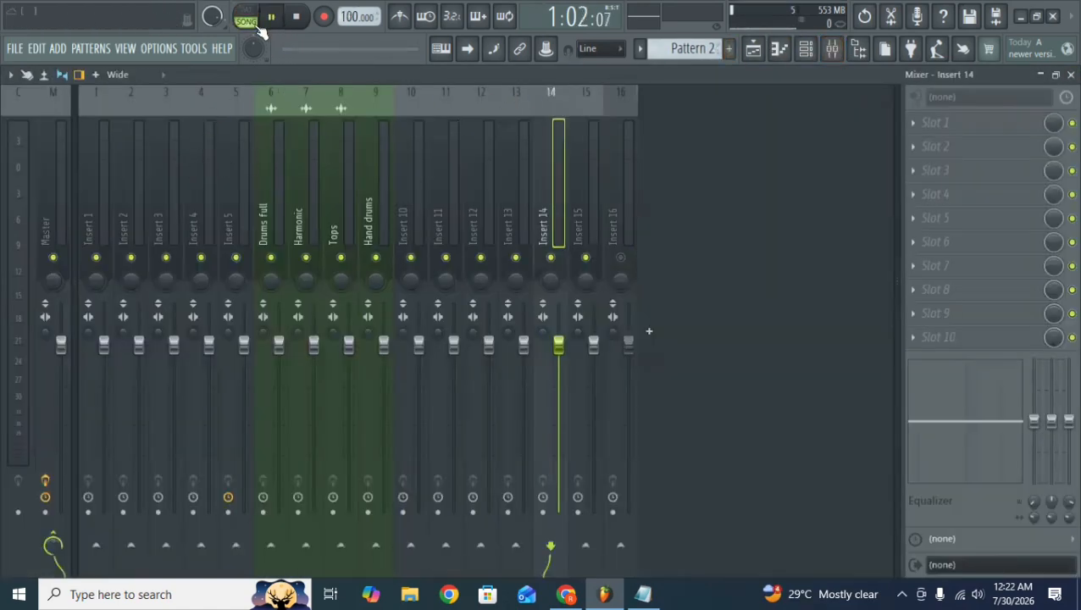
key(space)
click(1070, 74)
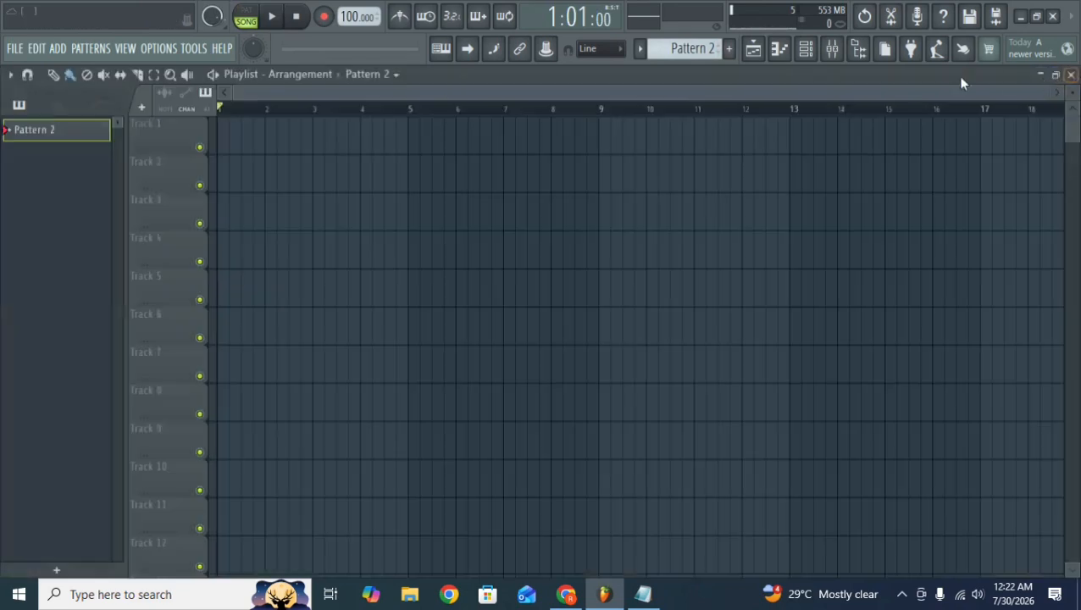
Fill the first five steps of the 808 Kick channel in Pattern 2 and close the channel rack.
click(805, 48)
drag(369, 126, 421, 126)
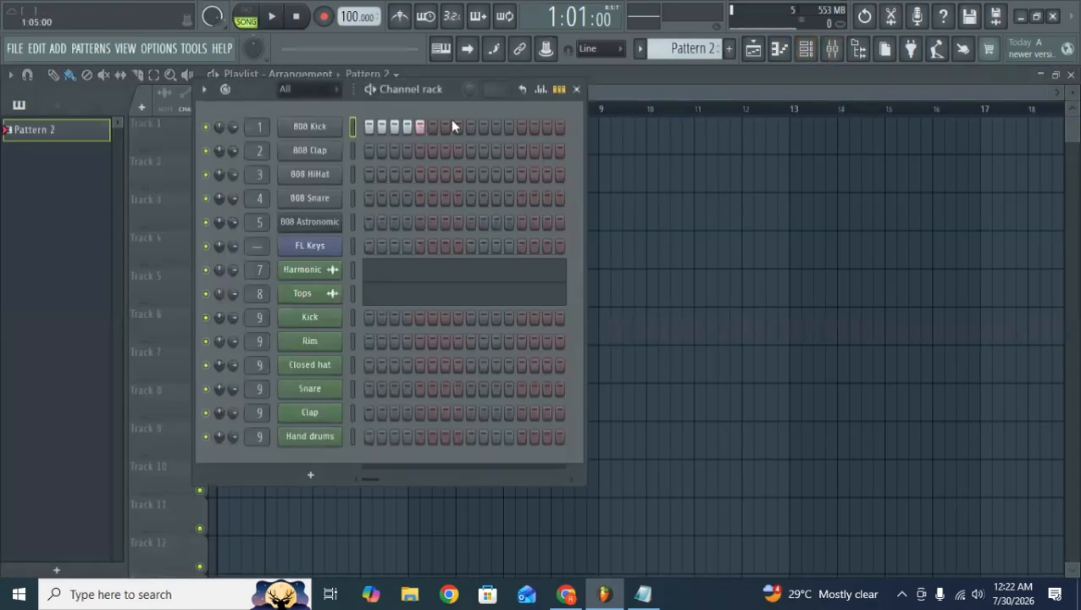
click(576, 89)
Place a Pattern 2 clip at bar 1 of Track 1, then briefly play and stop the song.
click(288, 143)
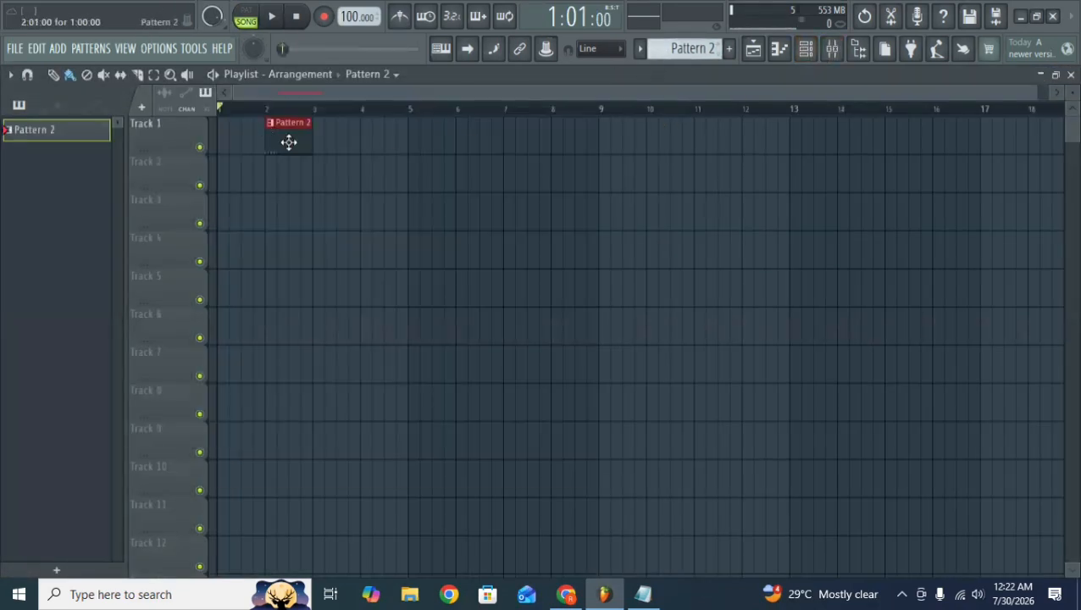
drag(289, 143, 238, 144)
key(space)
key(space)
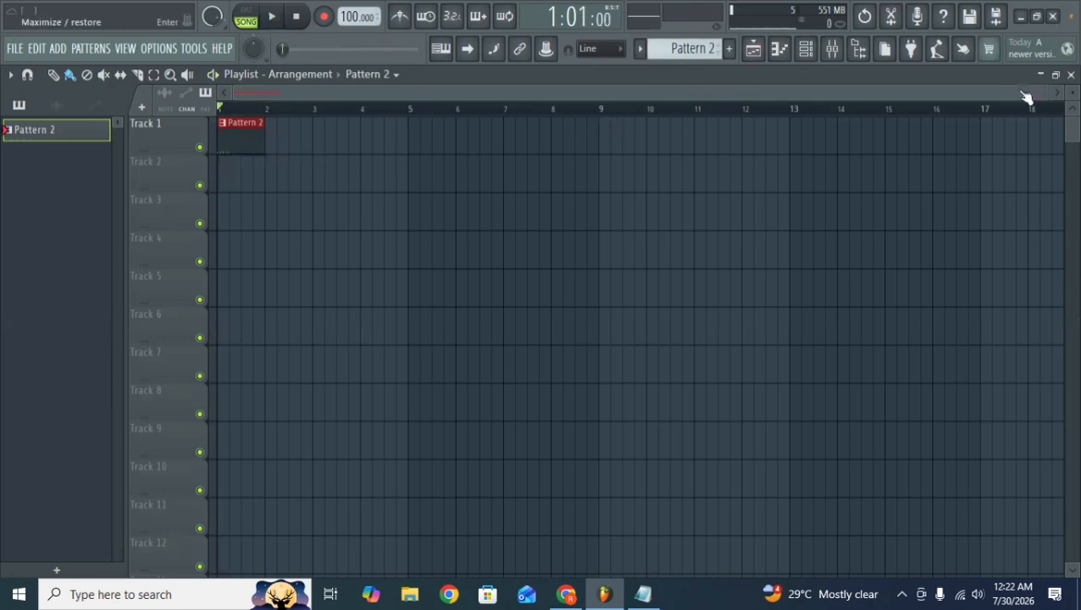
Open the mixer, play the song to check the signal levels, select Insert 1, and stop playback.
click(831, 48)
key(space)
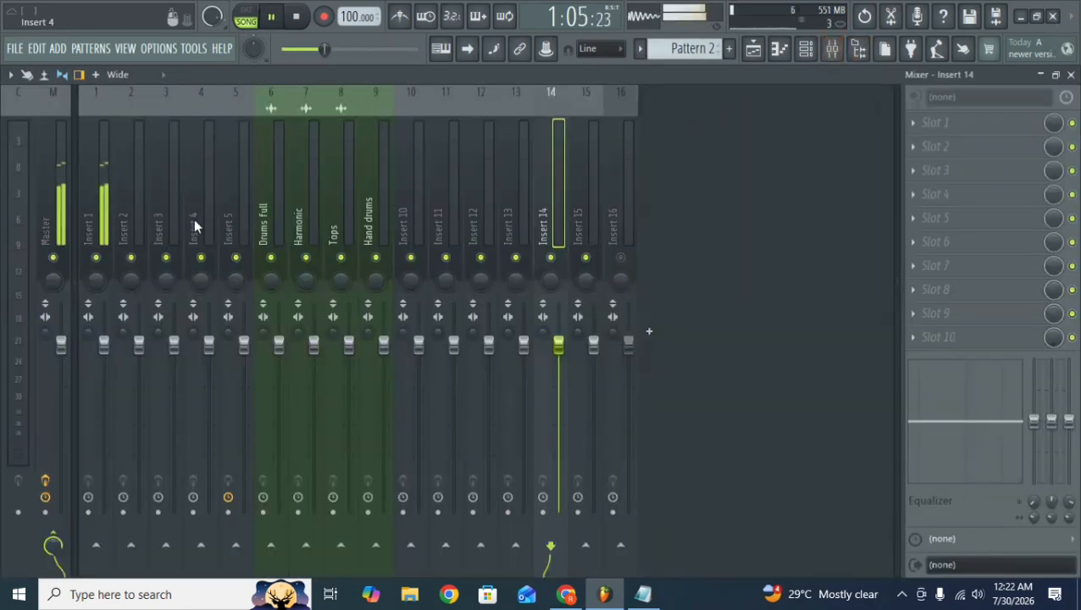
click(96, 194)
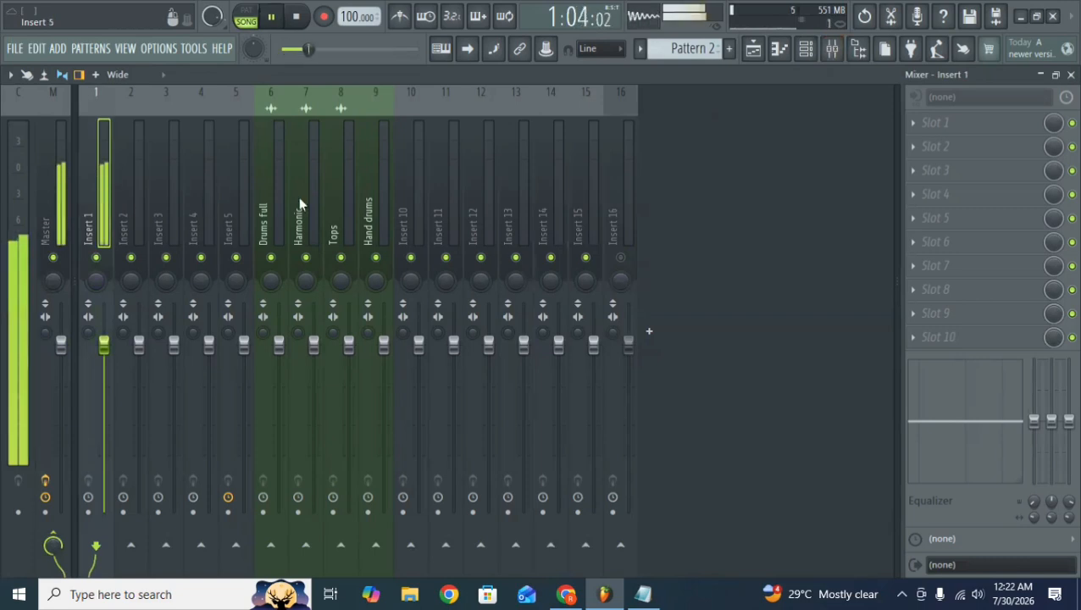
key(space)
Load Soundgoodizer into effect slot 1 of Insert 1, start song playback, and close the plugin window.
click(949, 120)
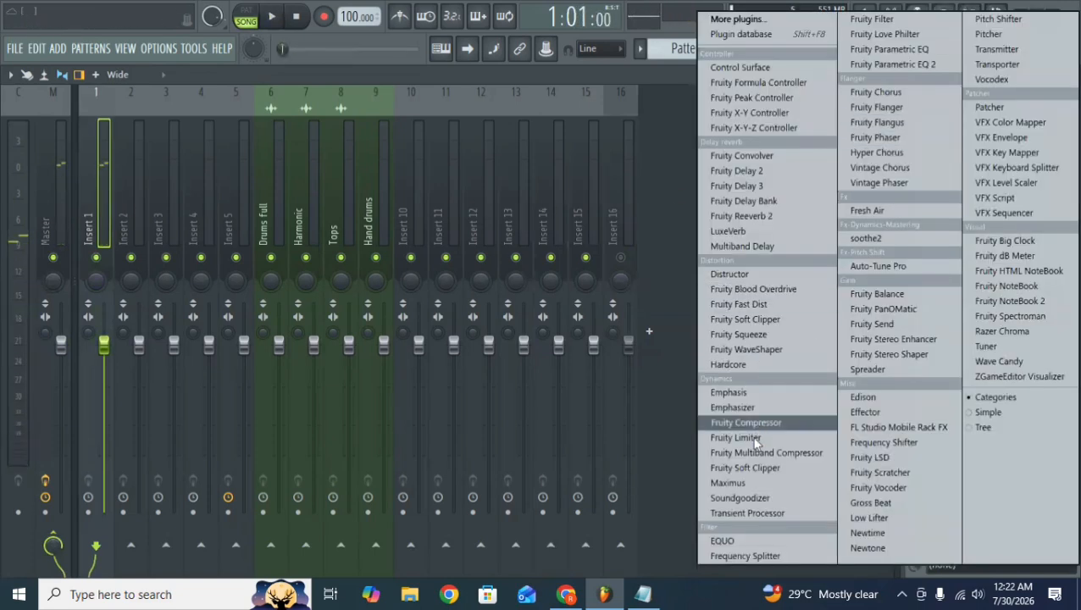
click(761, 498)
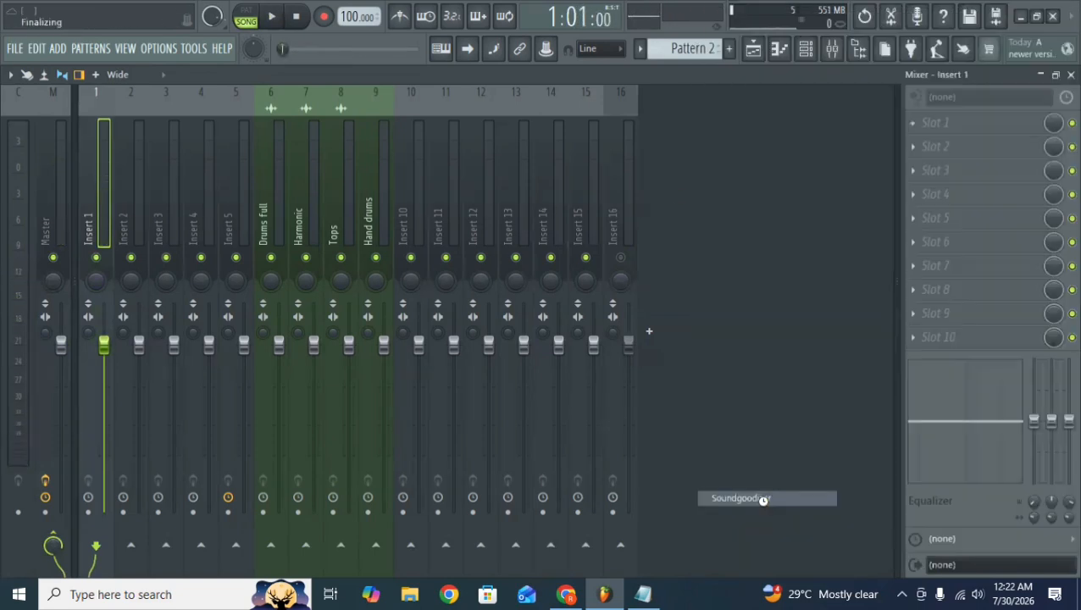
key(space)
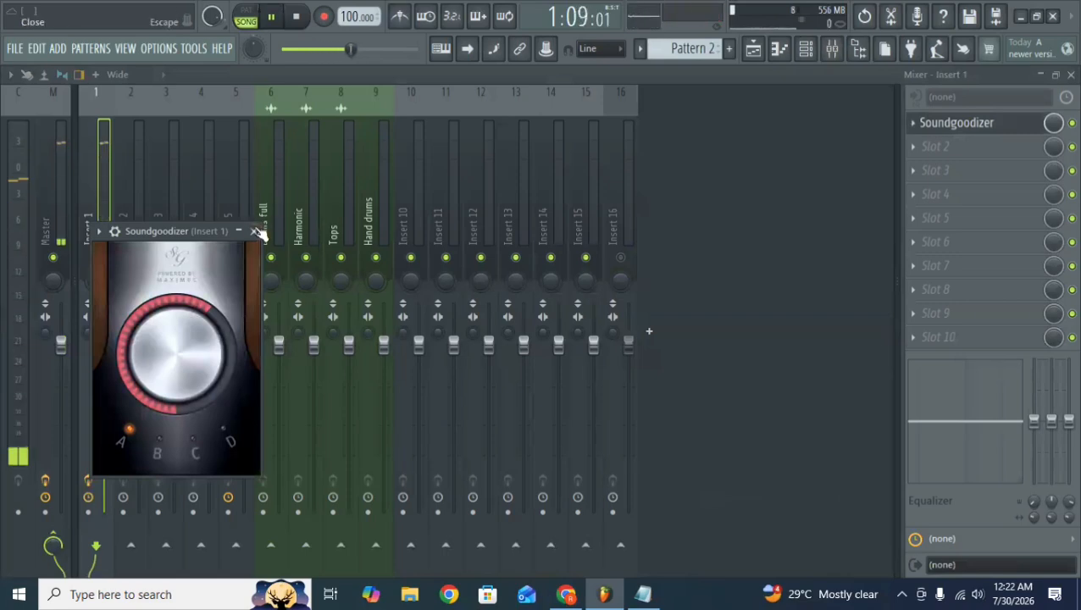
click(257, 231)
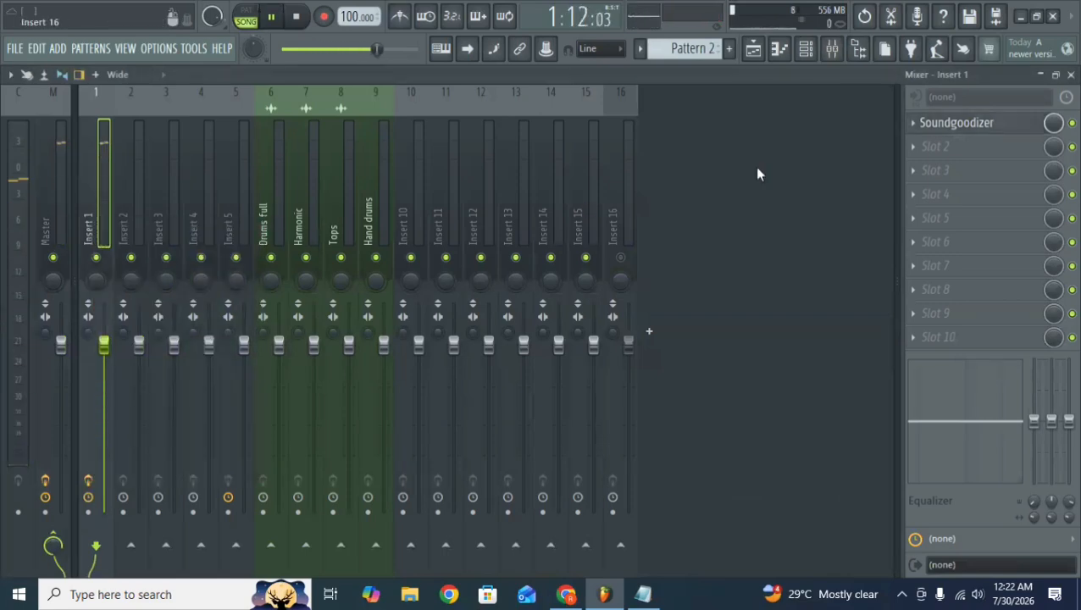
Load Fruity Reeverb 2 into effect slot 2 of Insert 1, audition the song with it, and close the plugin and mixer.
click(929, 151)
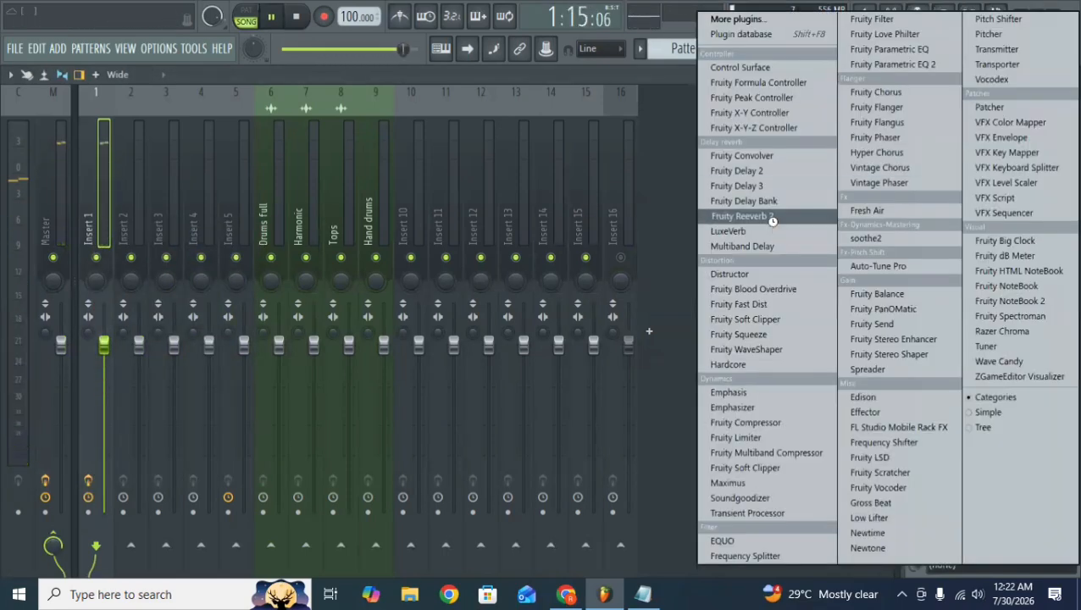
click(770, 220)
key(space)
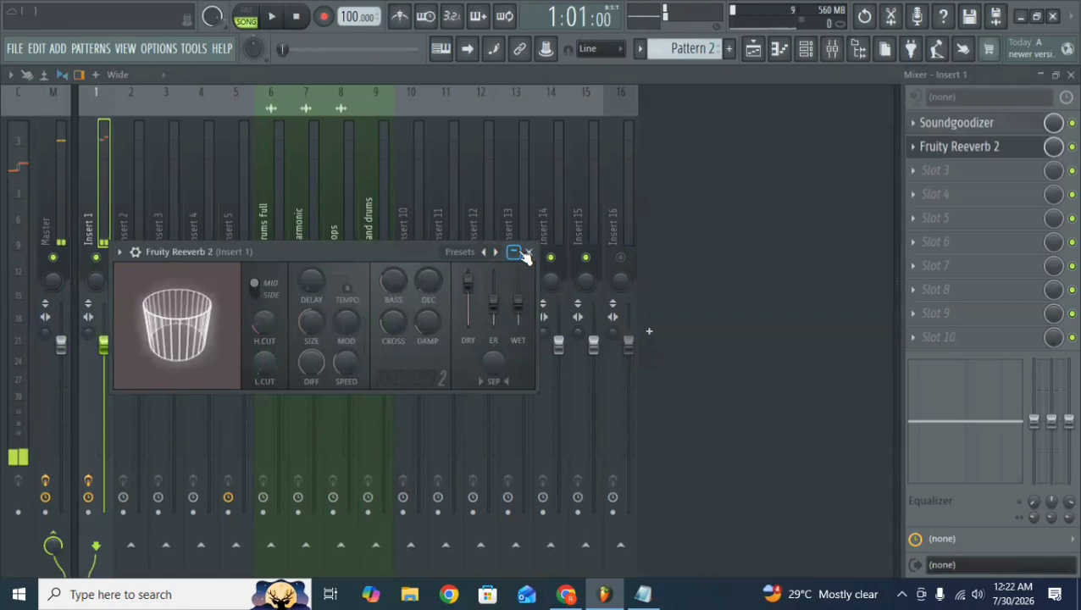
key(space)
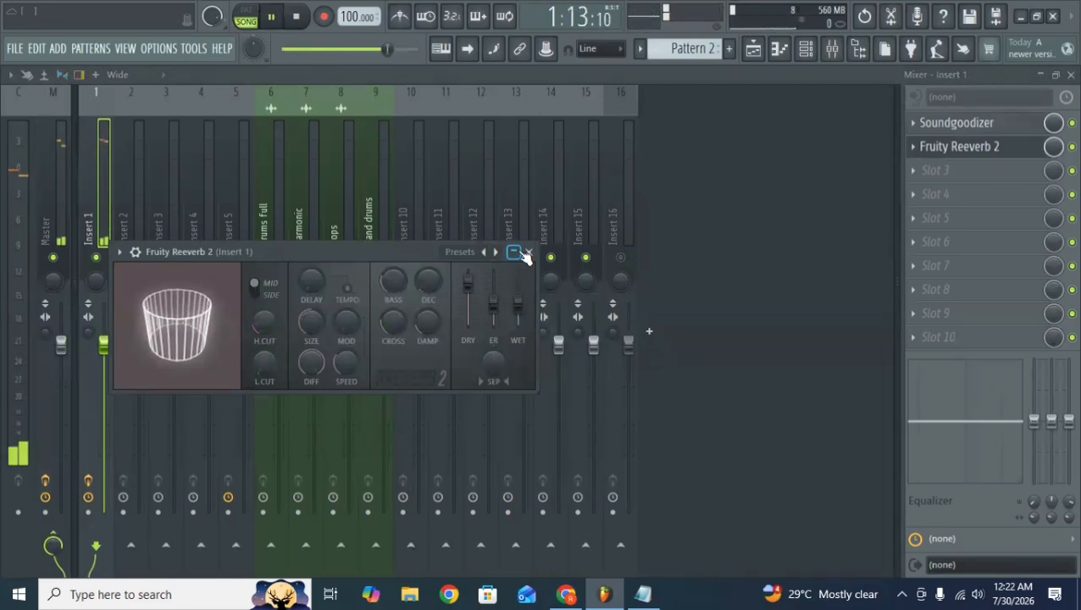
click(526, 253)
key(space)
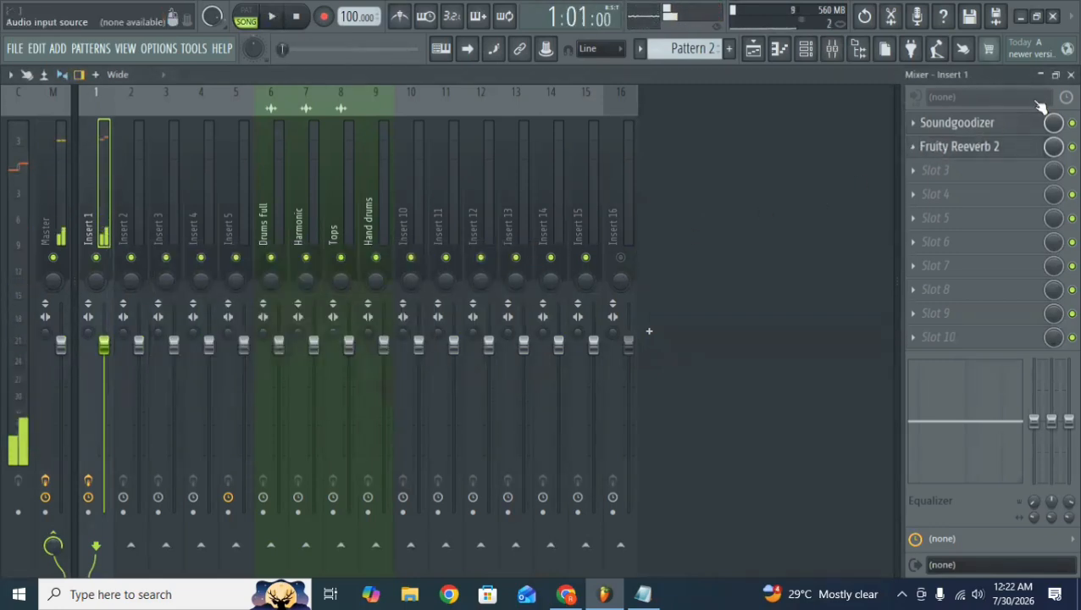
click(1069, 75)
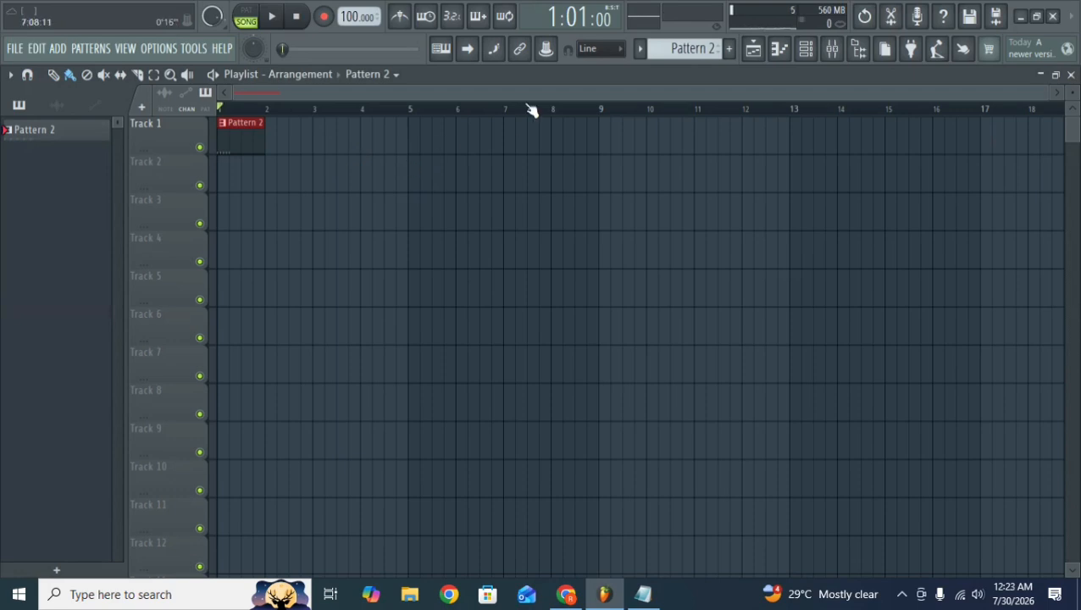
View the channel rack and then the mixer with its Insert 1 effects, closing each one.
click(805, 49)
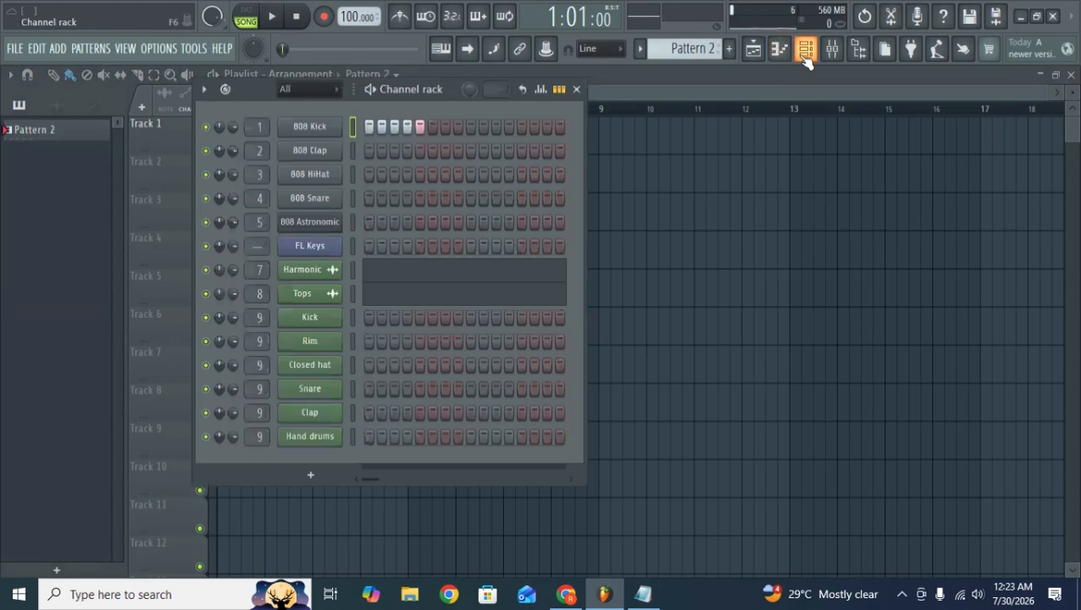
click(806, 49)
click(832, 49)
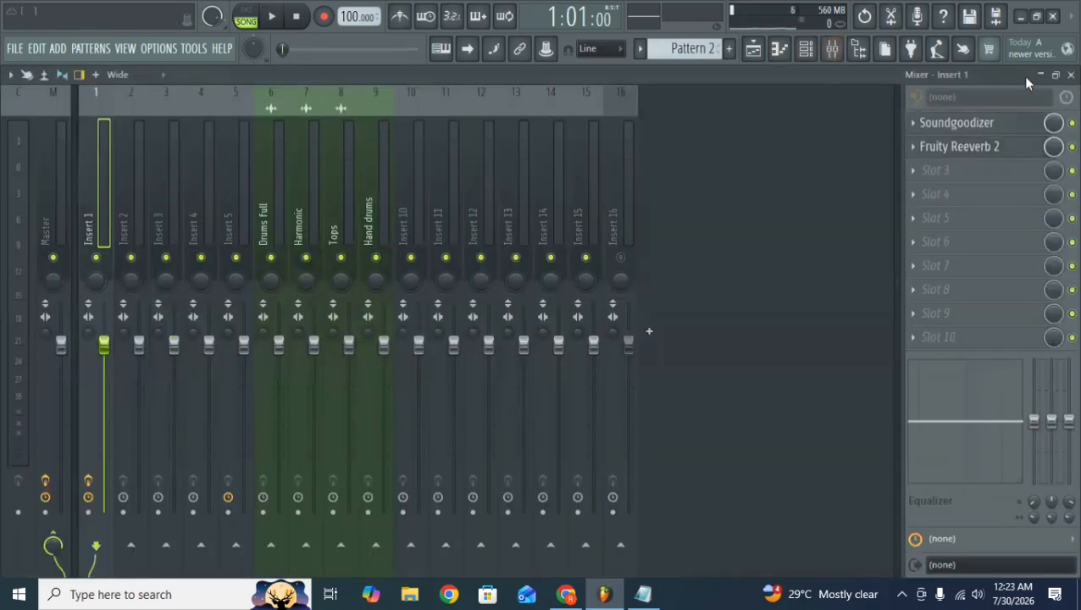
click(1070, 74)
Clear the first five 808 Kick steps in Pattern 2, browse the plugins available for a new channel, and close the channel rack.
click(805, 49)
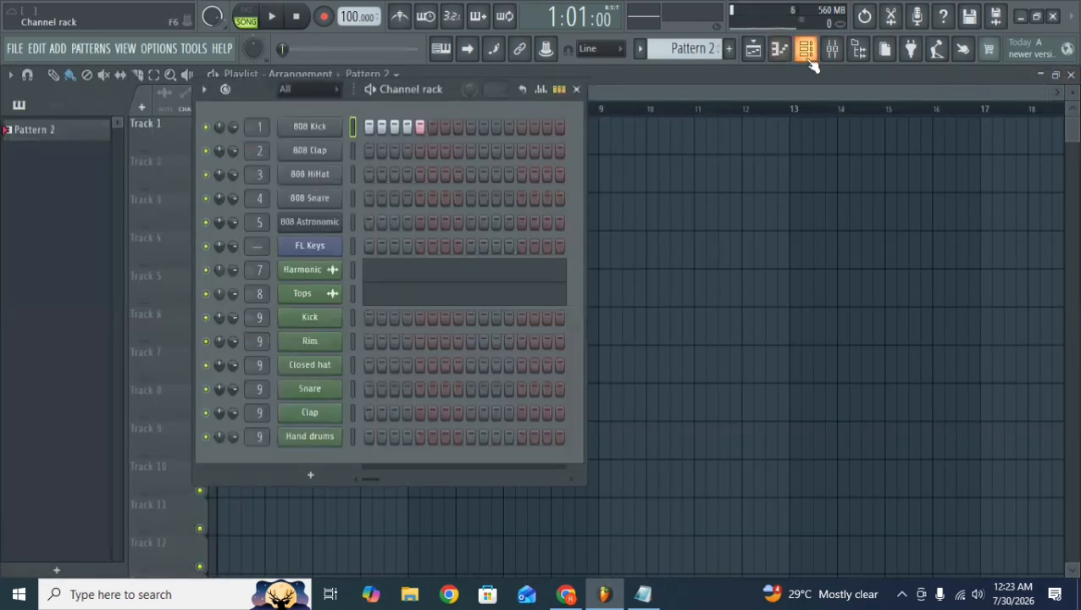
drag(419, 132, 369, 125)
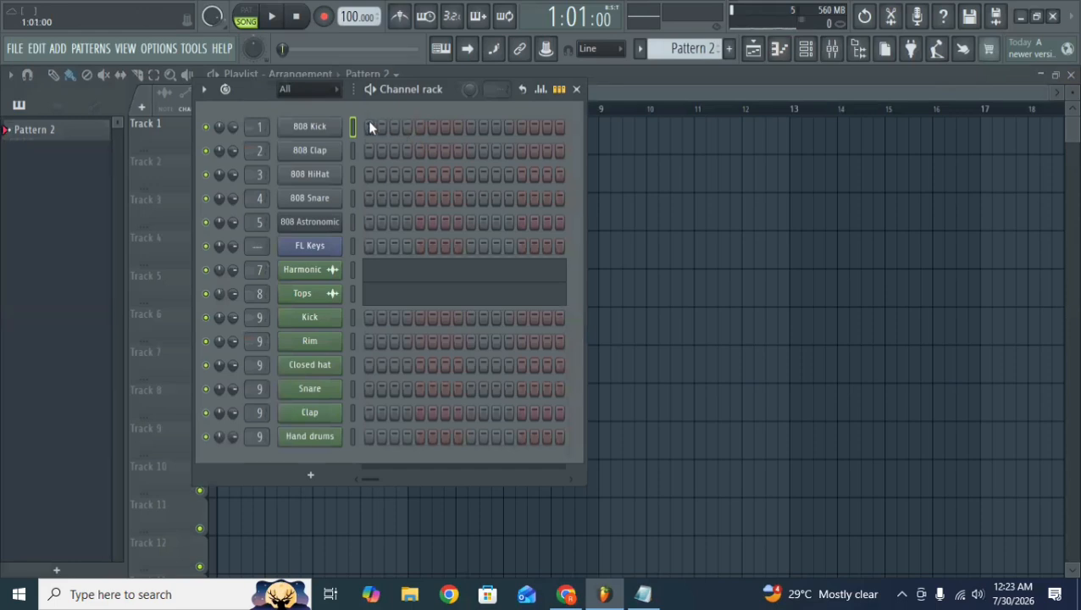
click(310, 476)
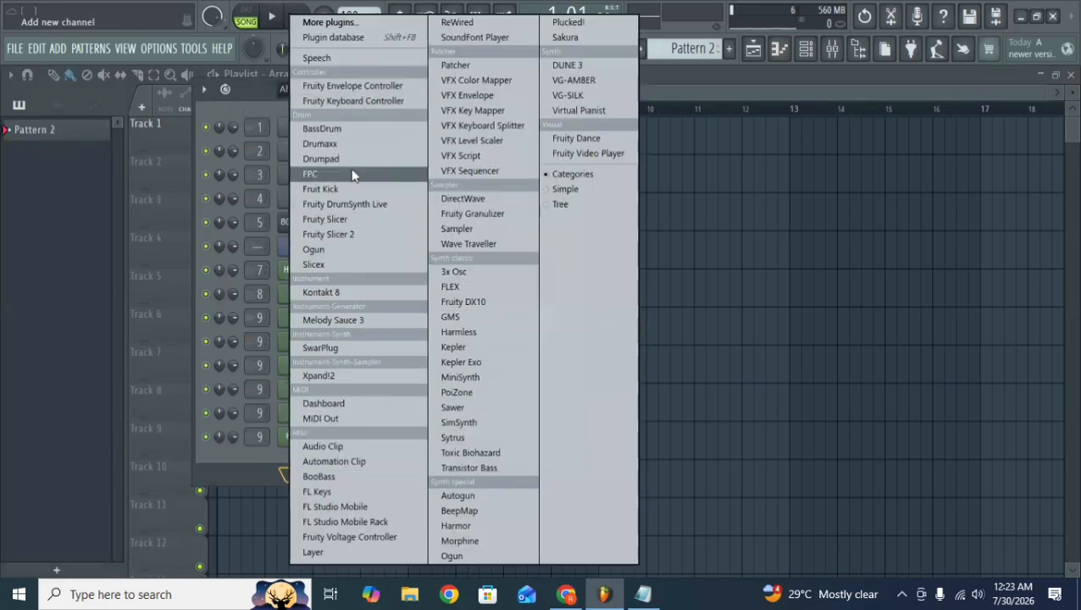
click(256, 83)
click(578, 90)
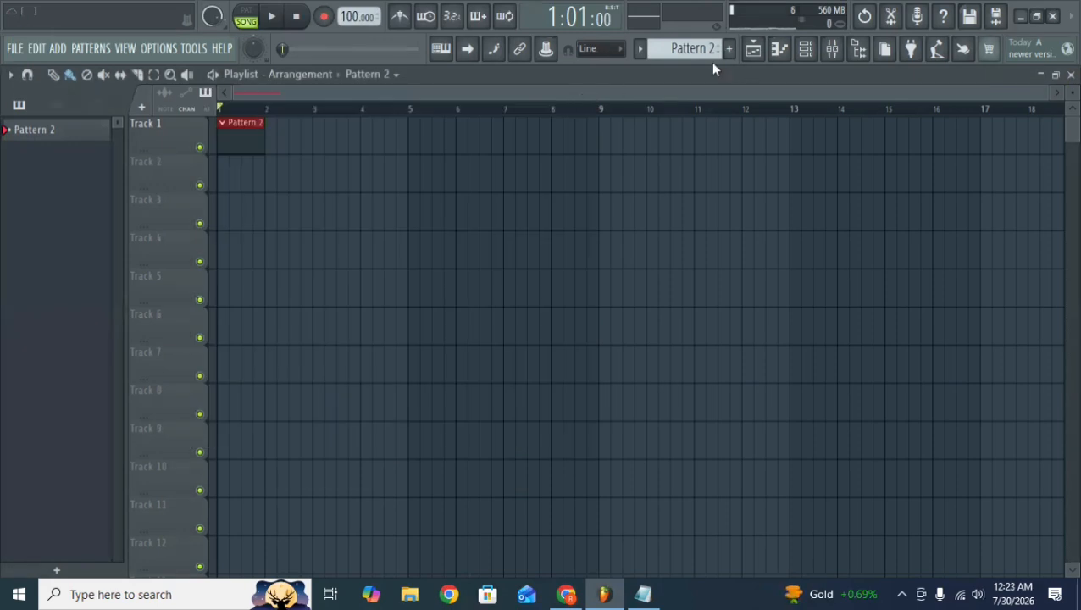
Create a new pattern named bass and put its clip at bar 1 of Track 1 in place of the Pattern 2 clip.
click(728, 51)
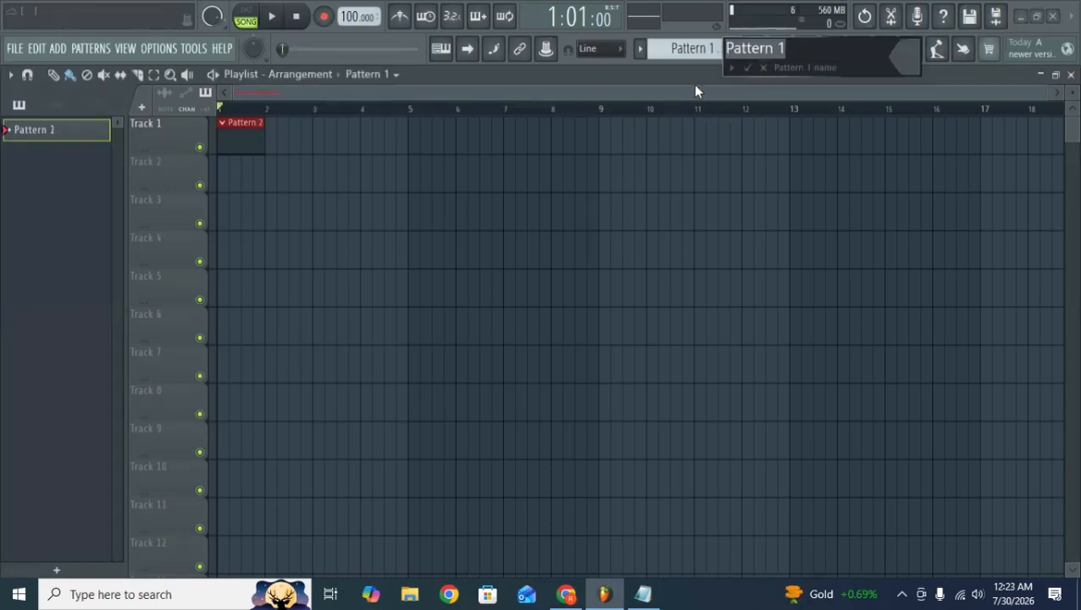
text(bass)
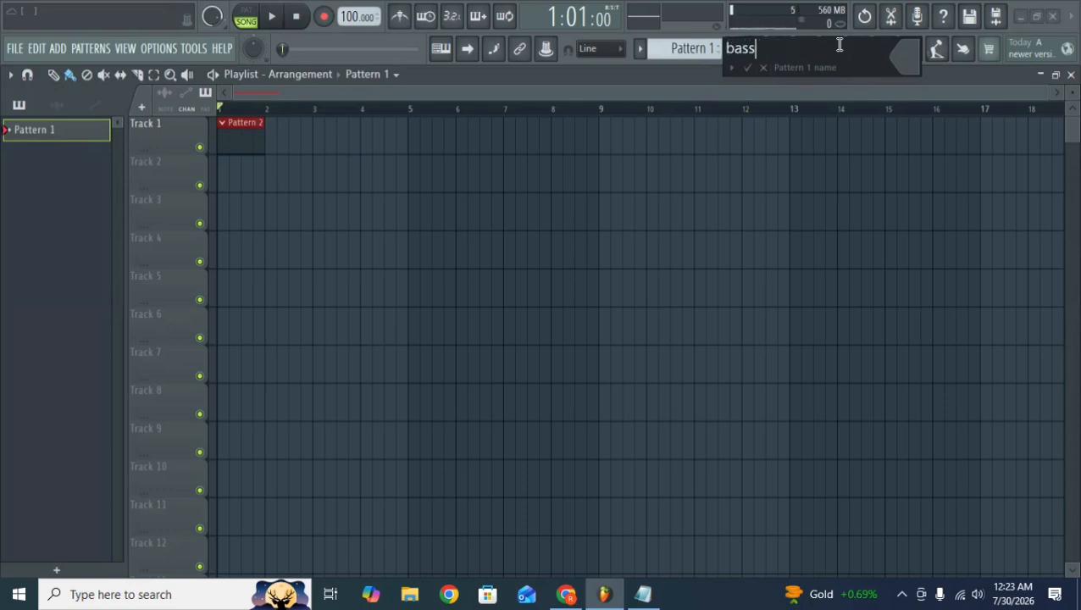
key(Return)
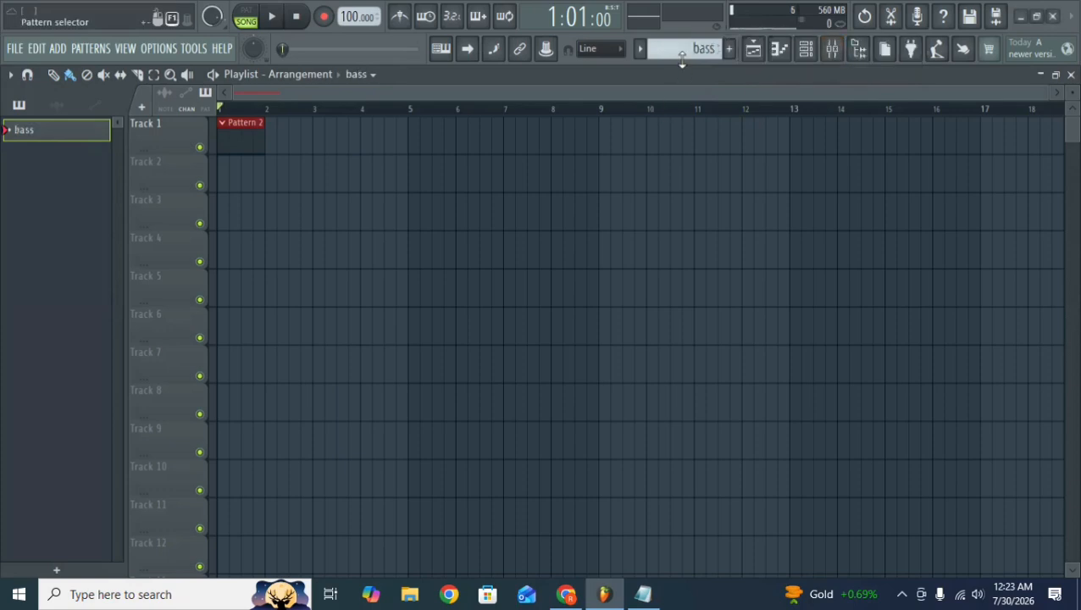
click(243, 167)
drag(246, 171, 236, 142)
right_click(231, 140)
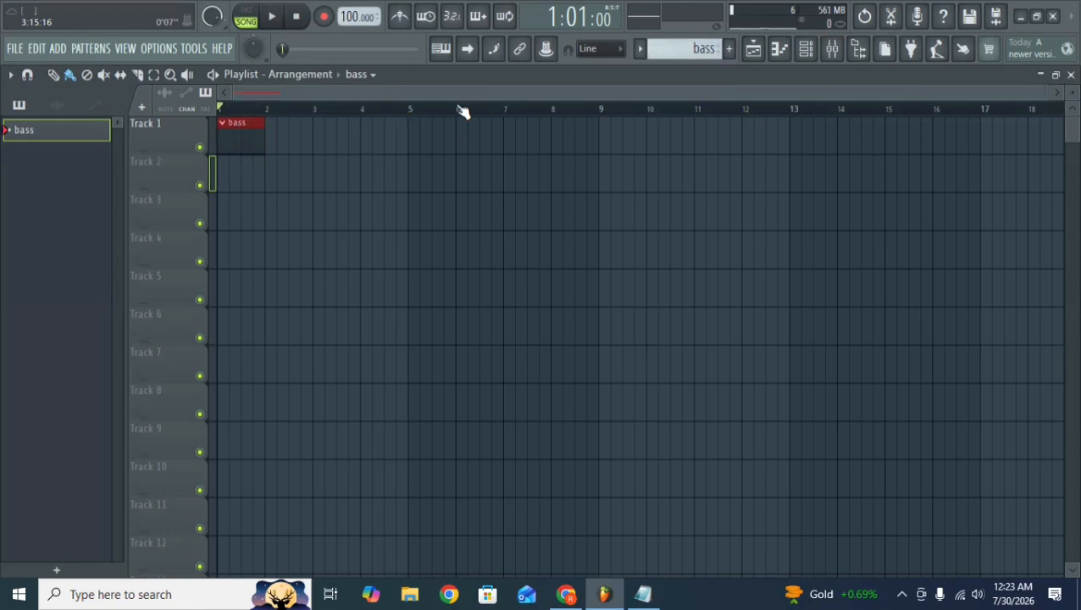
Create another new pattern named kick.
click(729, 50)
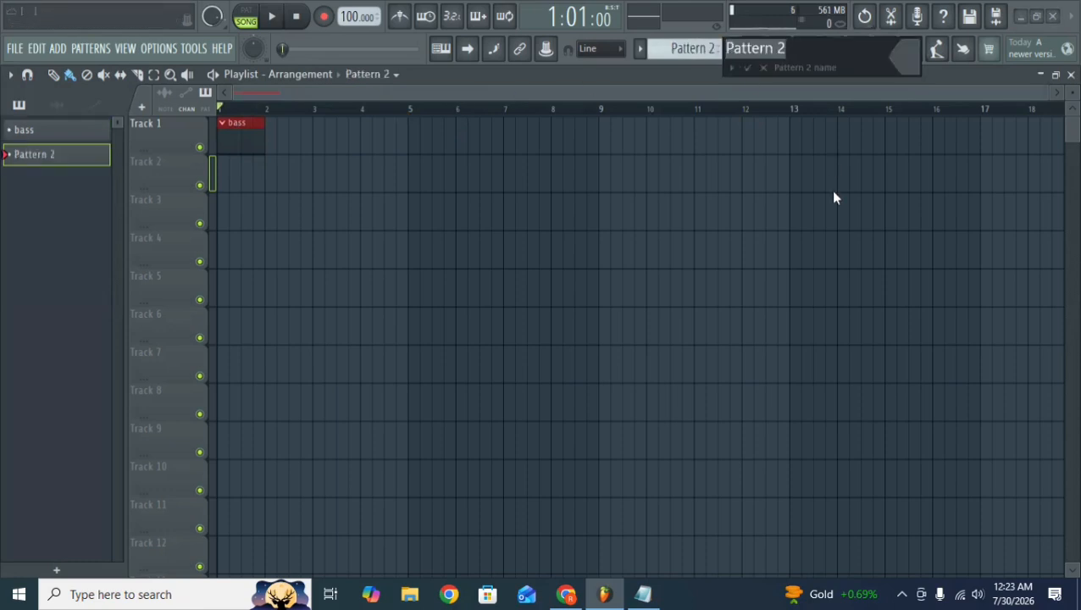
text(kick)
key(Return)
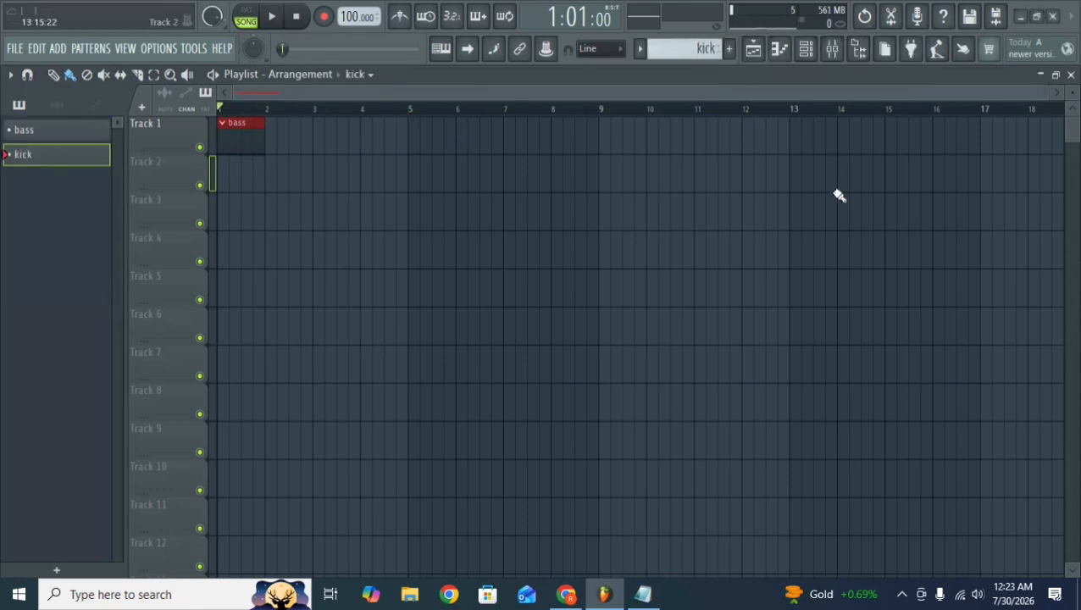
Place a kick clip at bar 1 of Track 2, then delete it and the bass clip from the playlist.
click(238, 182)
right_click(234, 183)
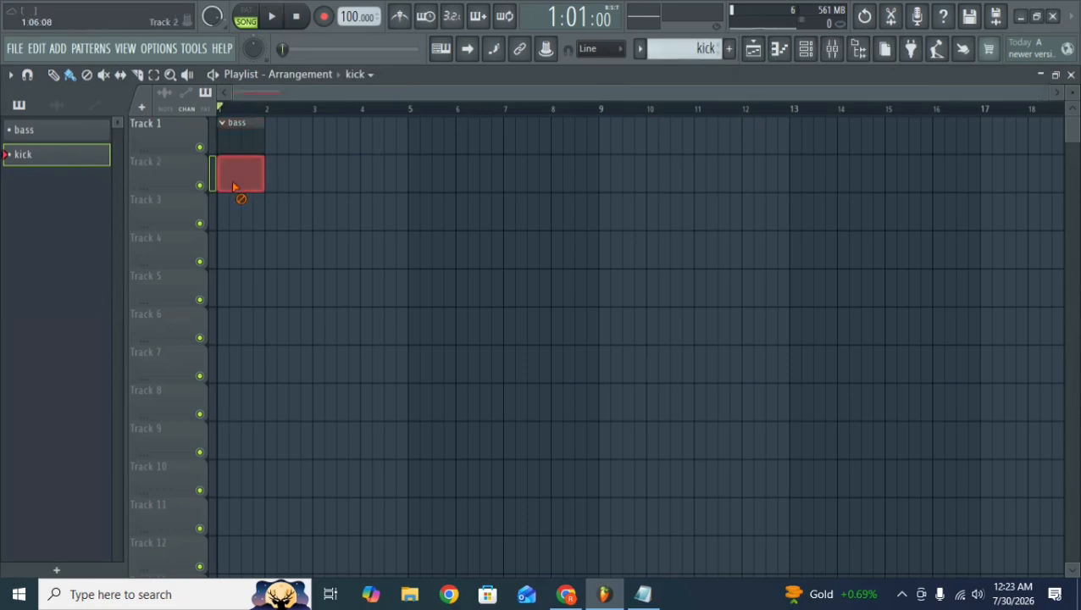
right_click(247, 132)
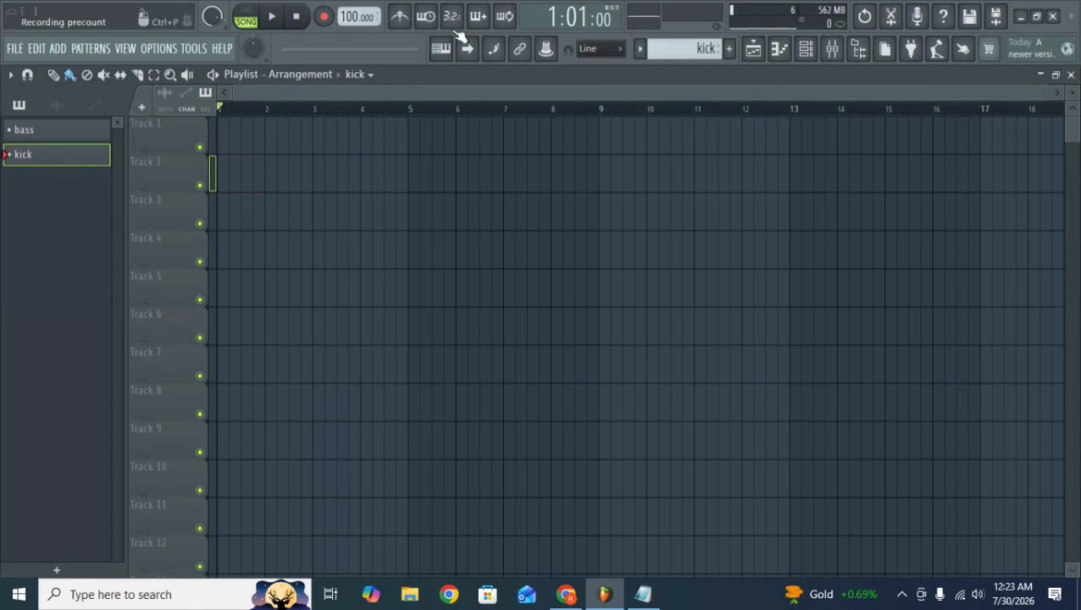
Select Insert 10 in the mixer, set the audio output device to FL Studio ASIO, and close the settings.
click(831, 49)
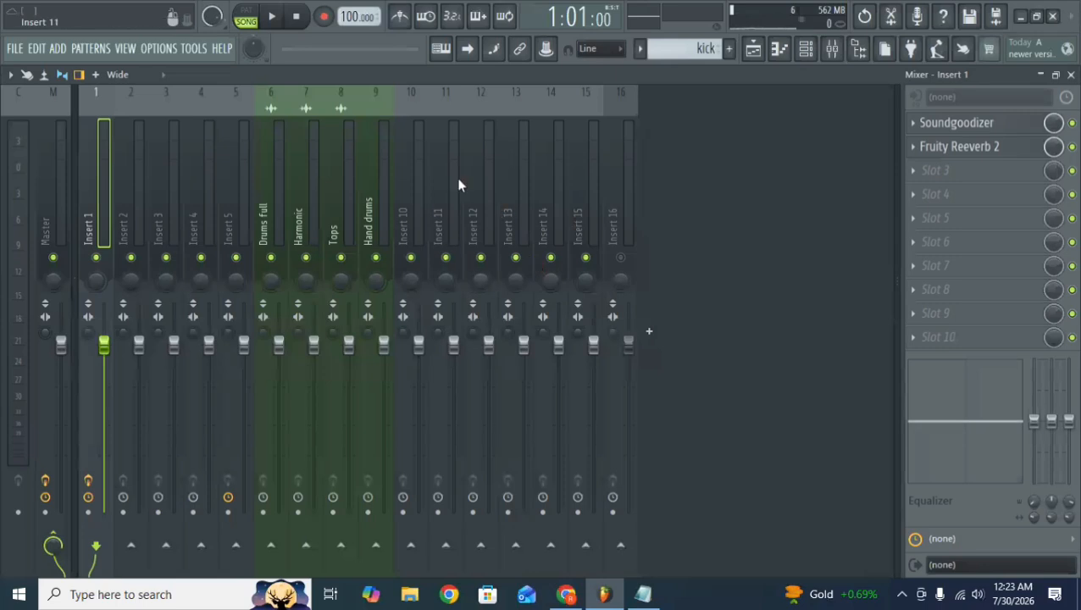
click(412, 161)
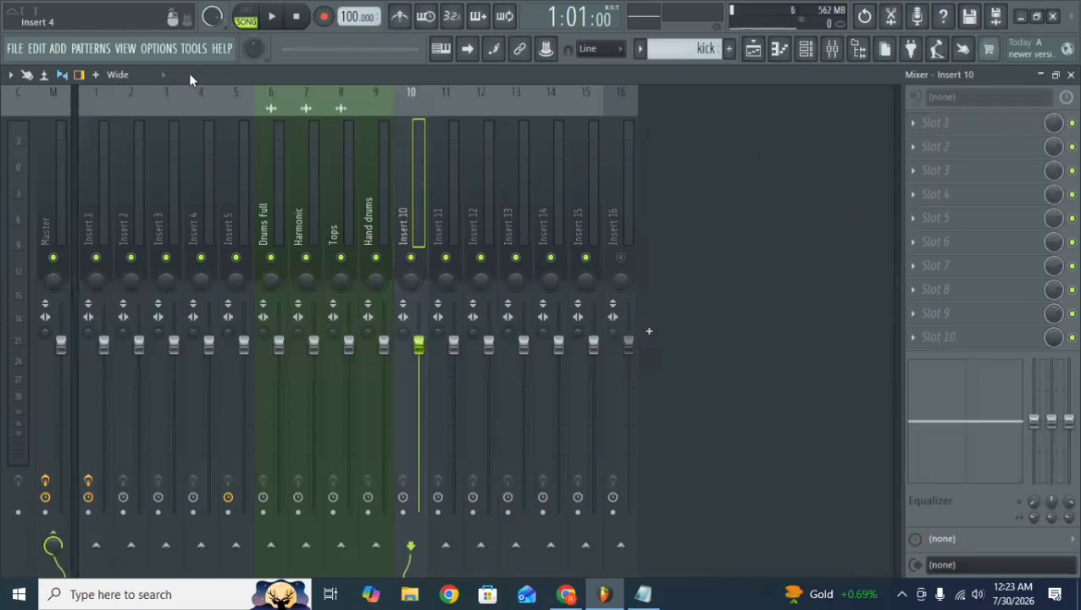
click(159, 48)
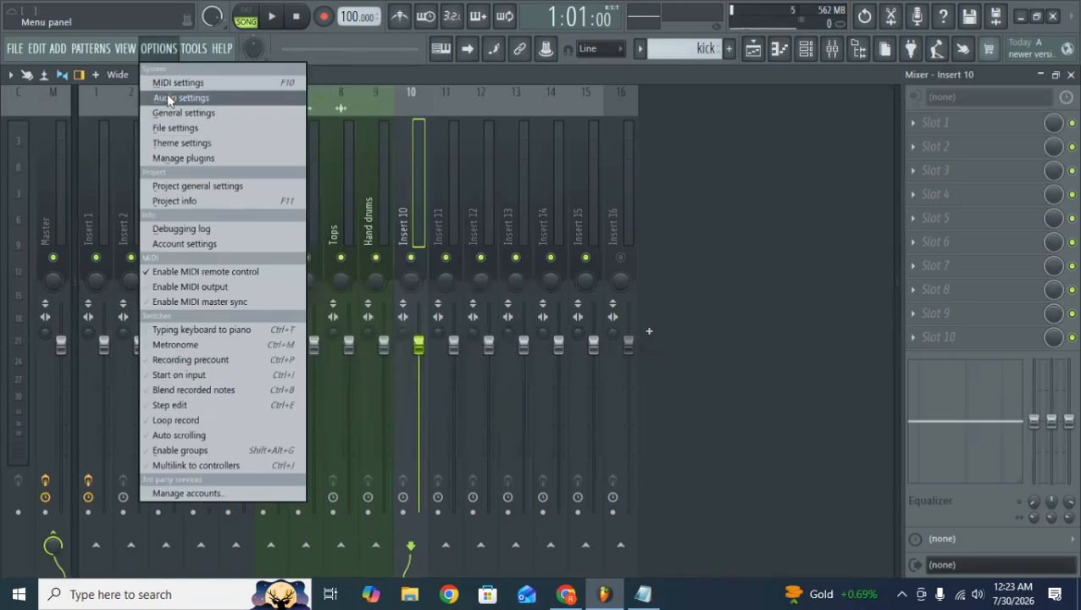
click(169, 98)
click(360, 115)
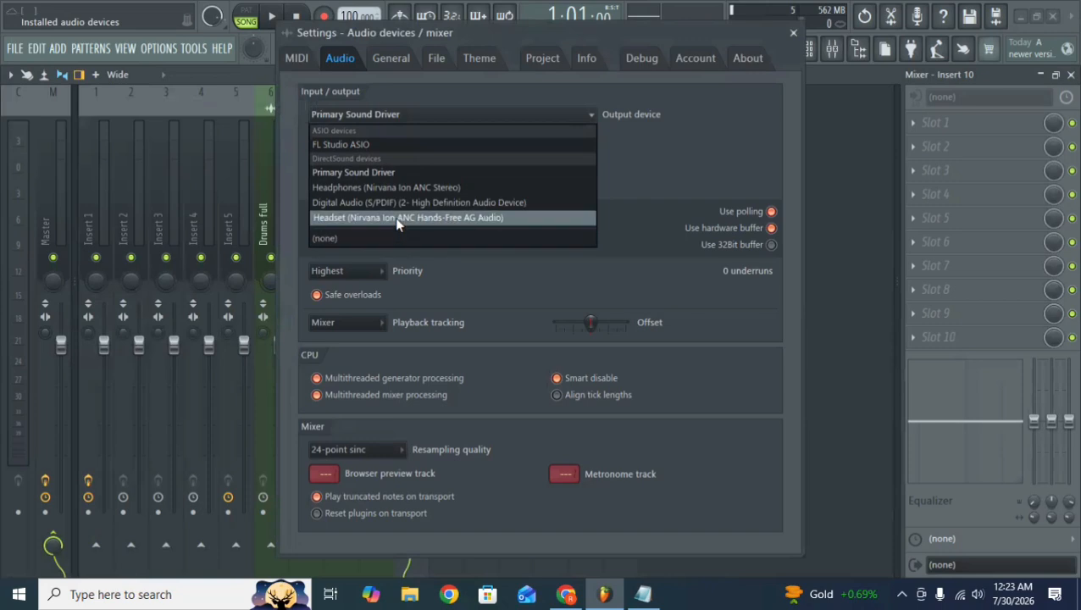
click(410, 144)
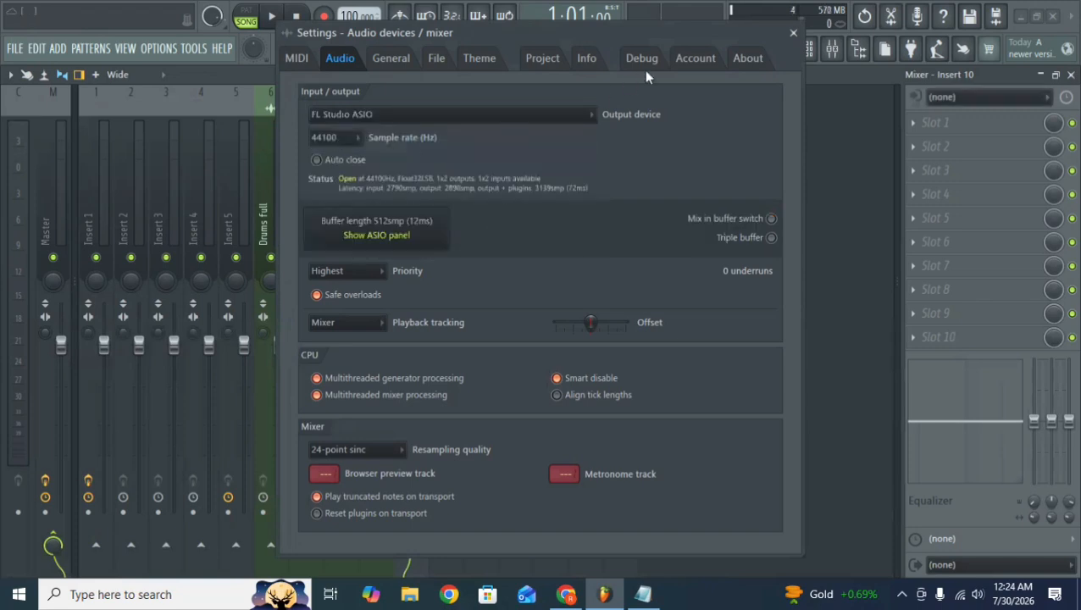
click(792, 34)
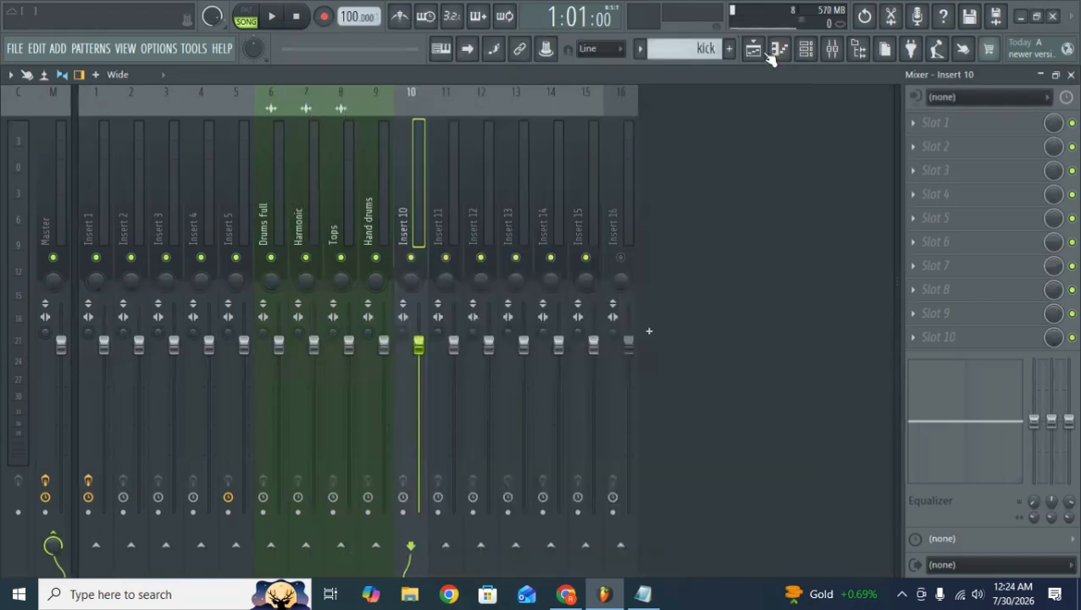
Set Insert 10's audio input to the mono source In 1 and accept external input only.
click(969, 100)
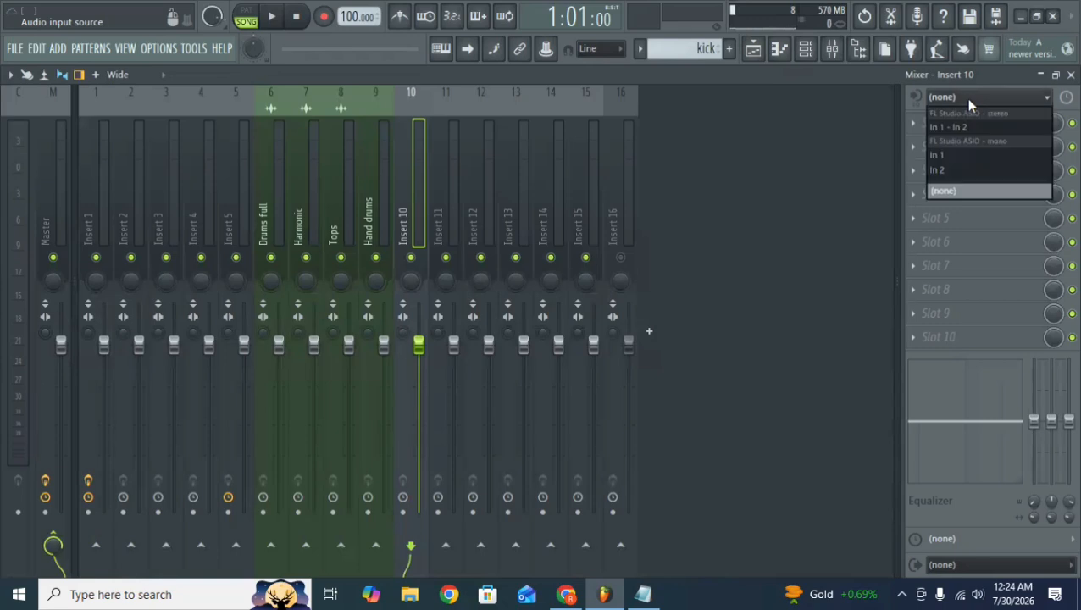
click(961, 156)
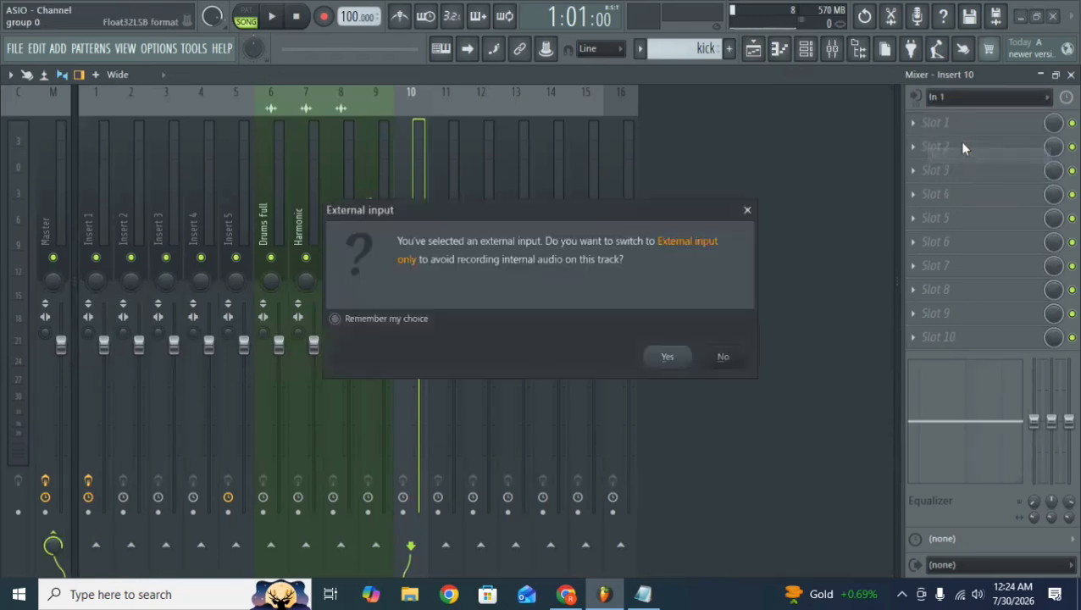
click(669, 358)
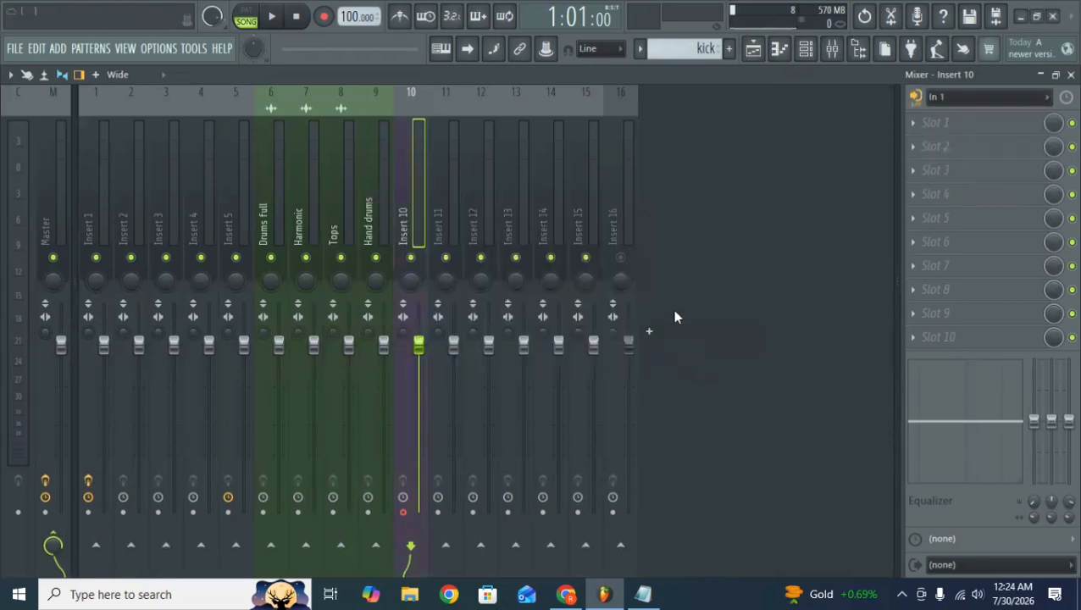
Record a short take from Insert 10 into the playlist as an audio clip, and play it back.
click(323, 17)
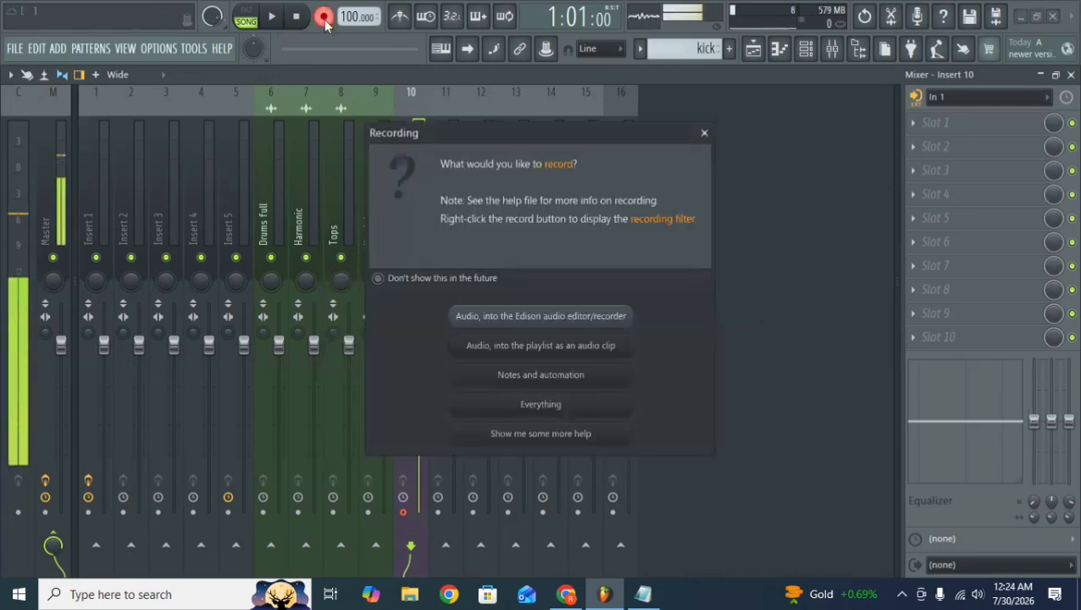
click(566, 347)
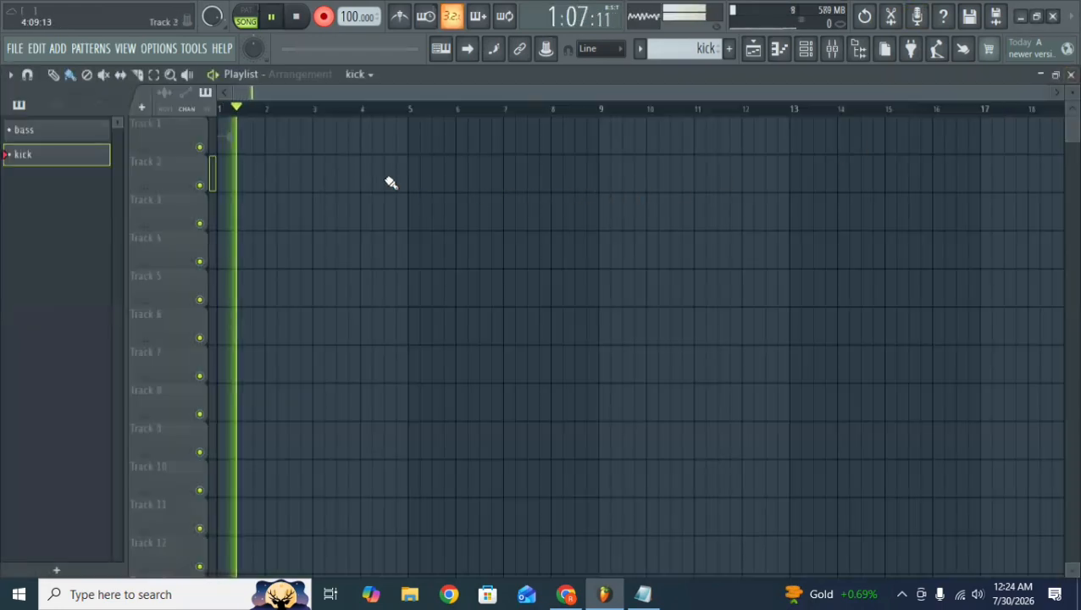
click(325, 19)
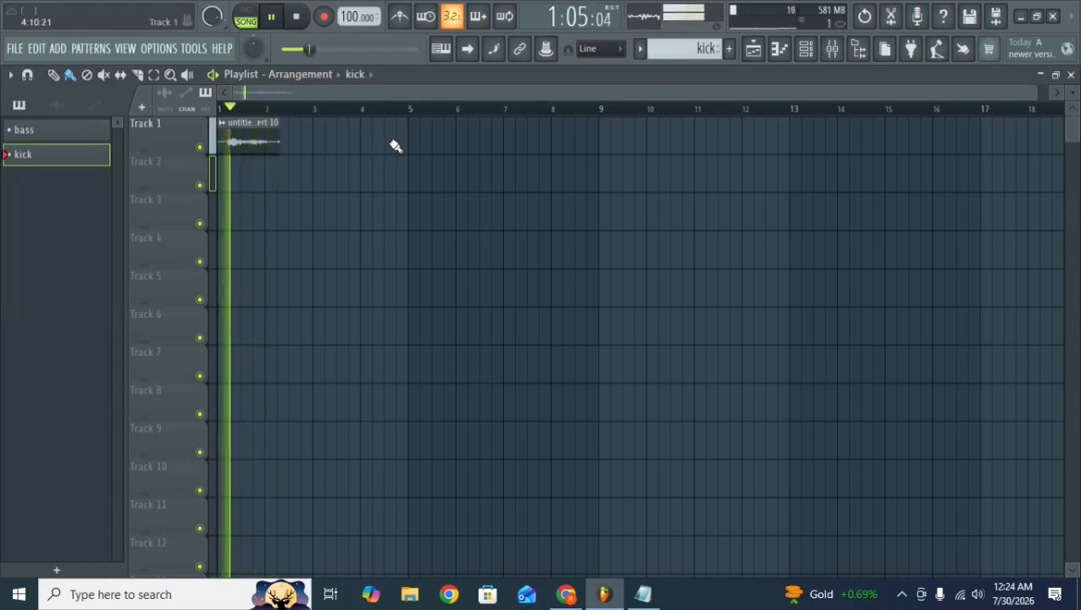
key(space)
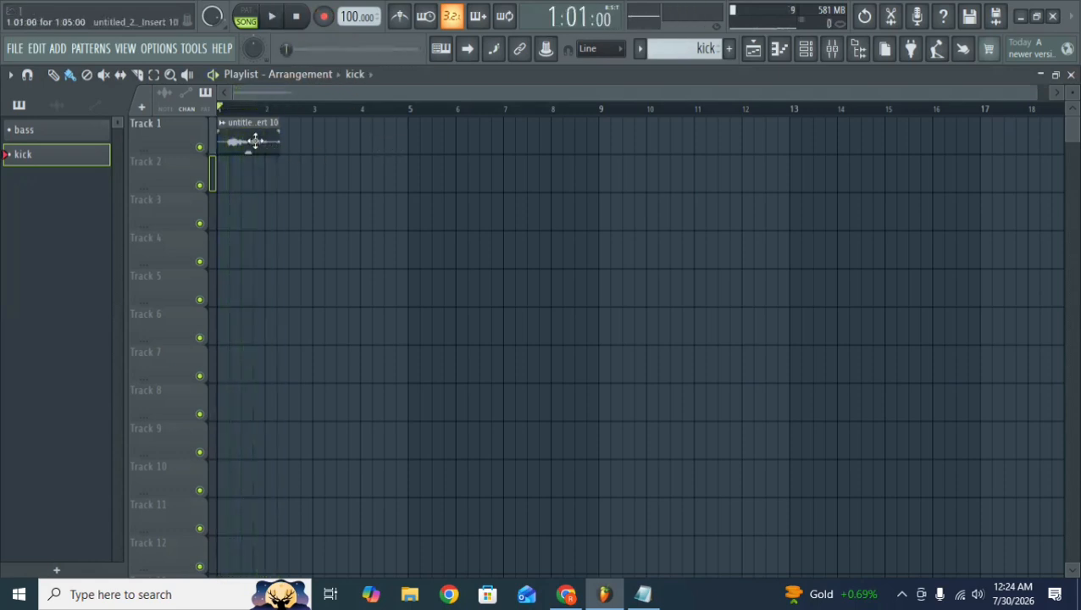
Delete the newly recorded Insert 10 audio clip from the project.
click(255, 142)
right_click(38, 134)
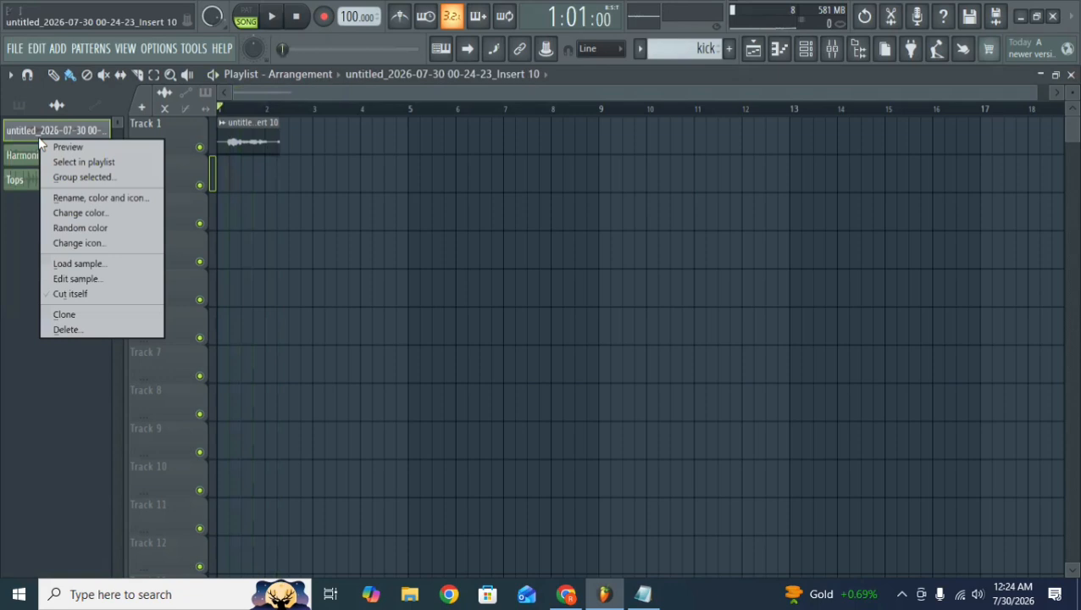
click(105, 330)
click(591, 354)
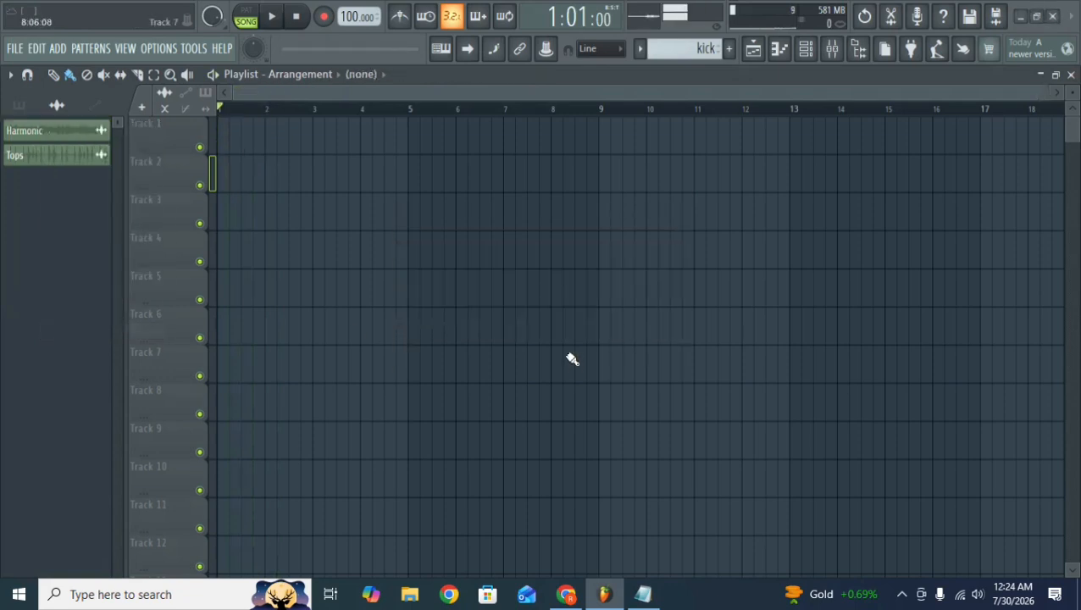
Set Insert 10's audio input source to (none), close the mixer, and briefly start and stop playback.
click(829, 53)
click(957, 100)
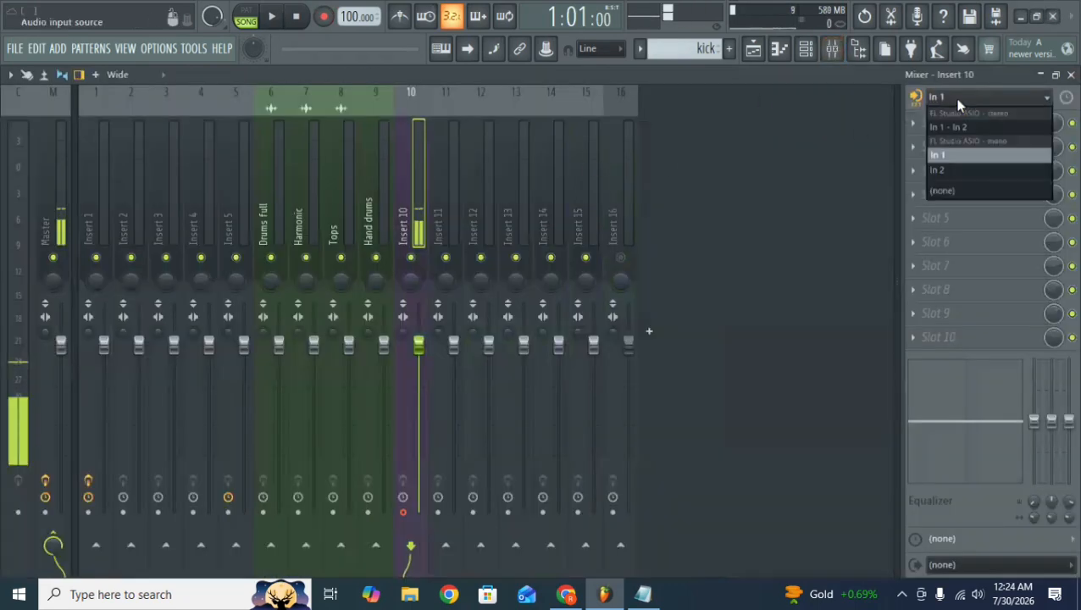
click(965, 190)
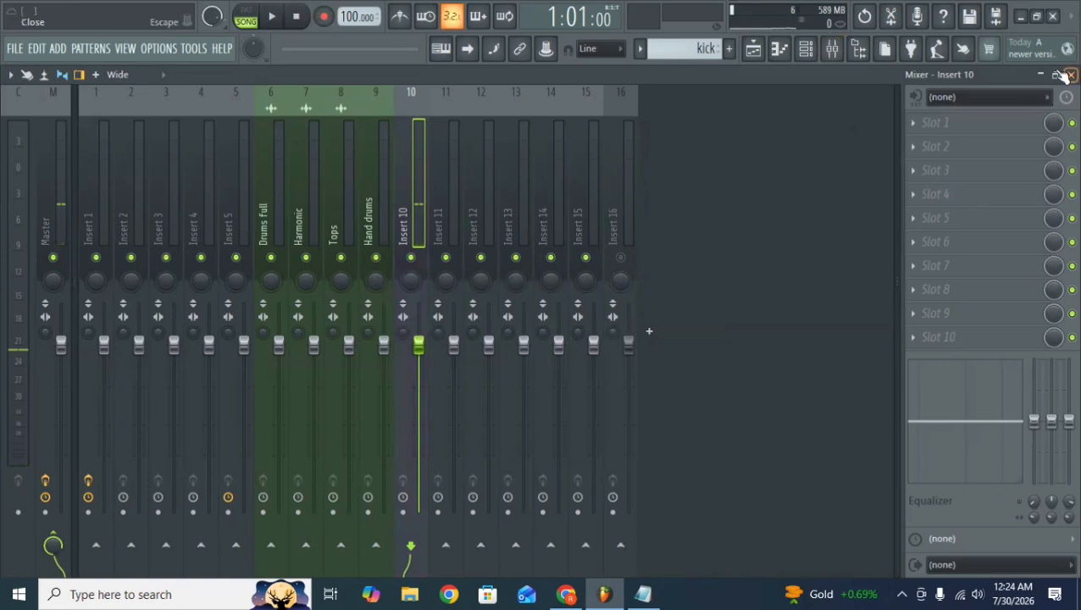
click(1068, 75)
key(space)
key(space)
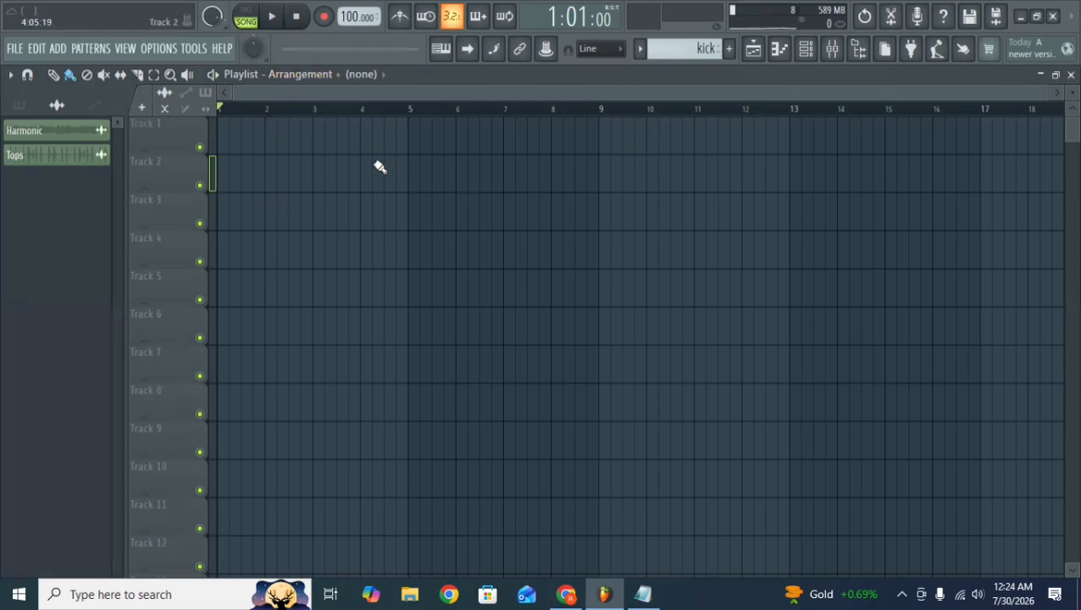
Look over the File menu's save and export commands, and briefly show the channel rack and other main windows.
click(17, 49)
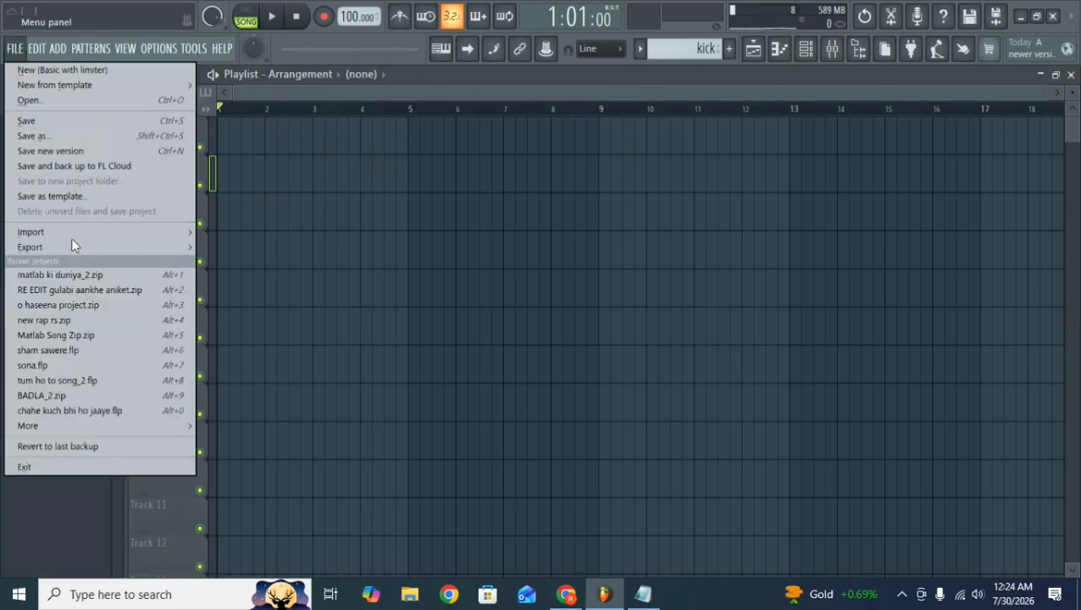
mouse_move(72, 243)
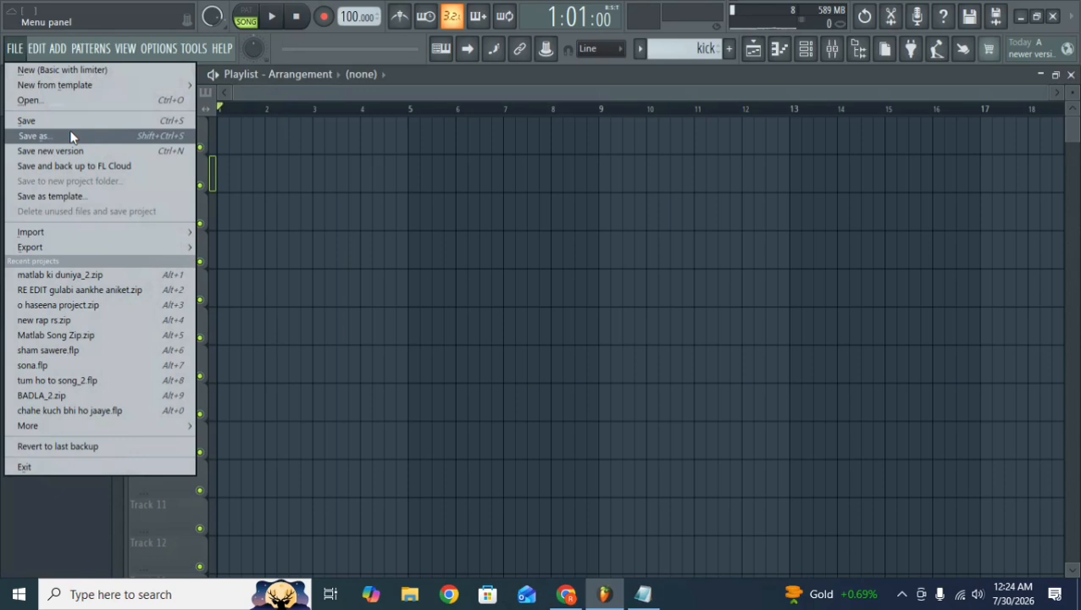
click(461, 93)
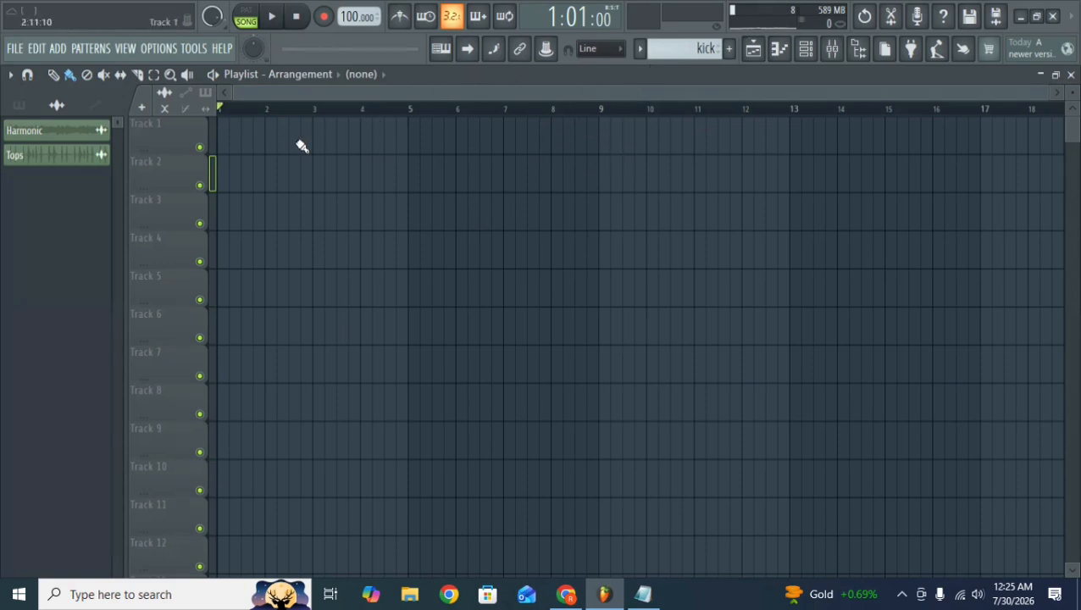
click(811, 61)
click(815, 63)
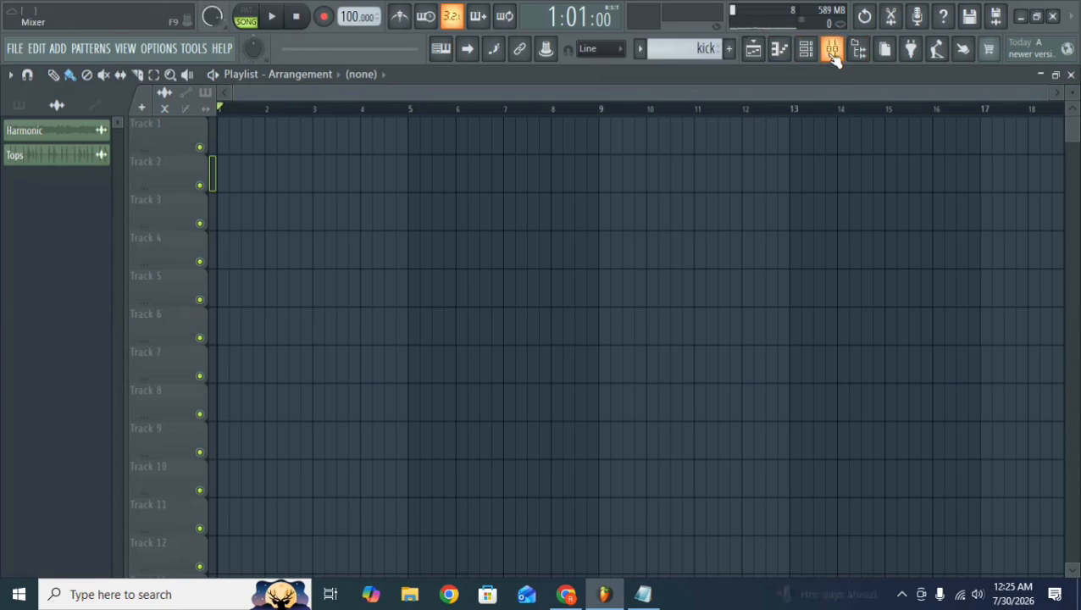
click(760, 50)
click(760, 51)
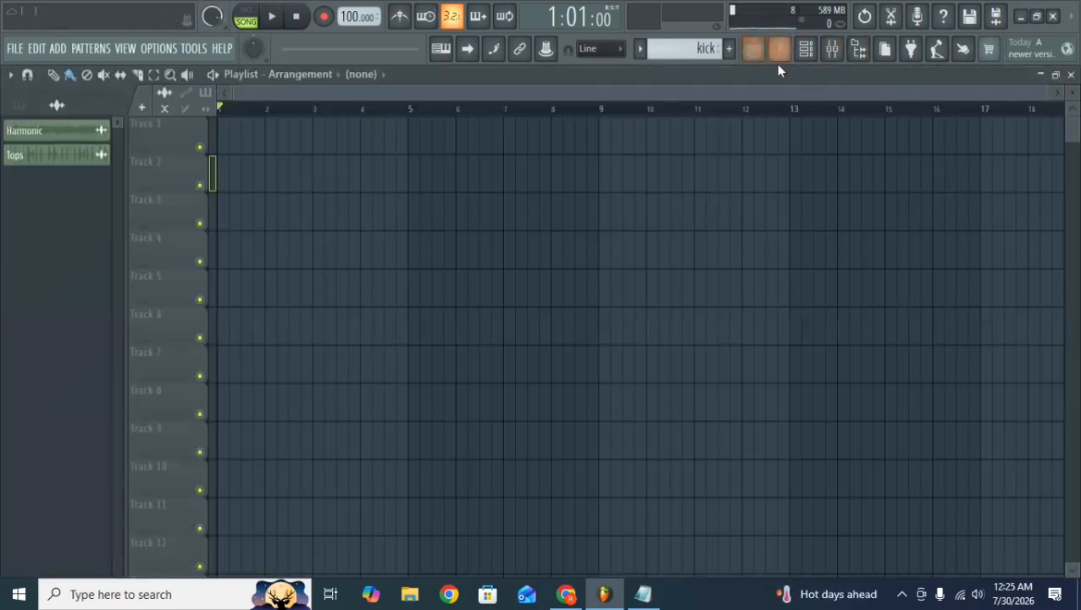
click(805, 49)
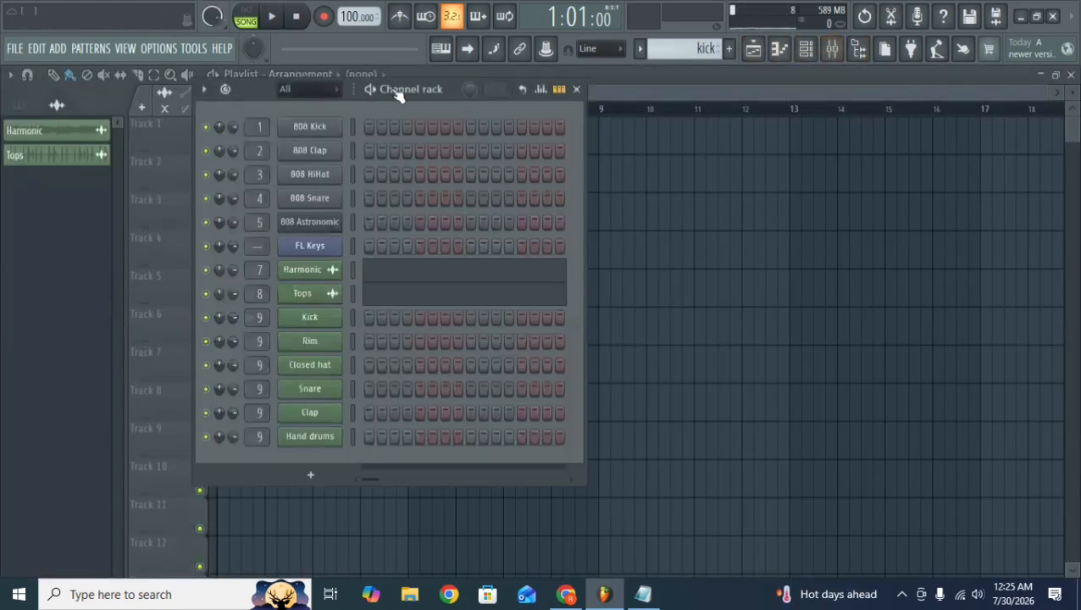
click(576, 89)
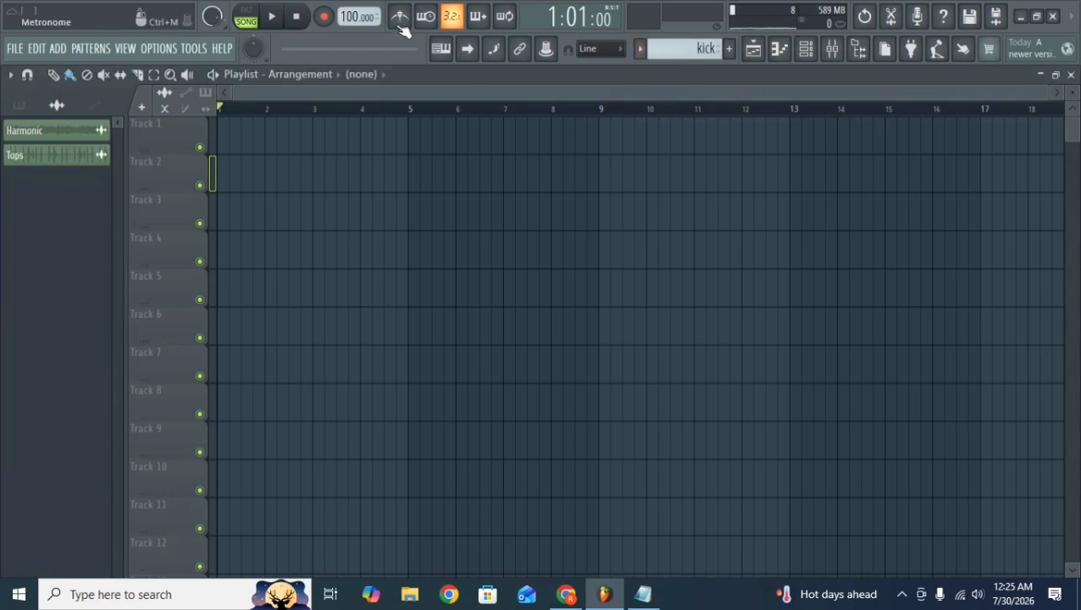
Set the project tempo to 120 BPM and enable the metronome.
right_click(369, 13)
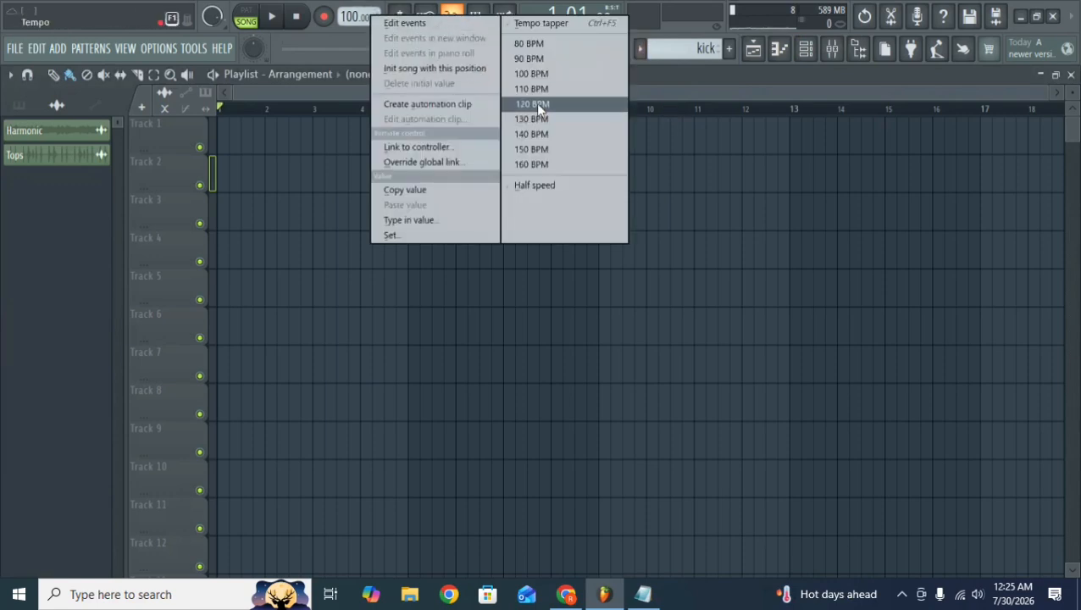
click(536, 104)
click(400, 17)
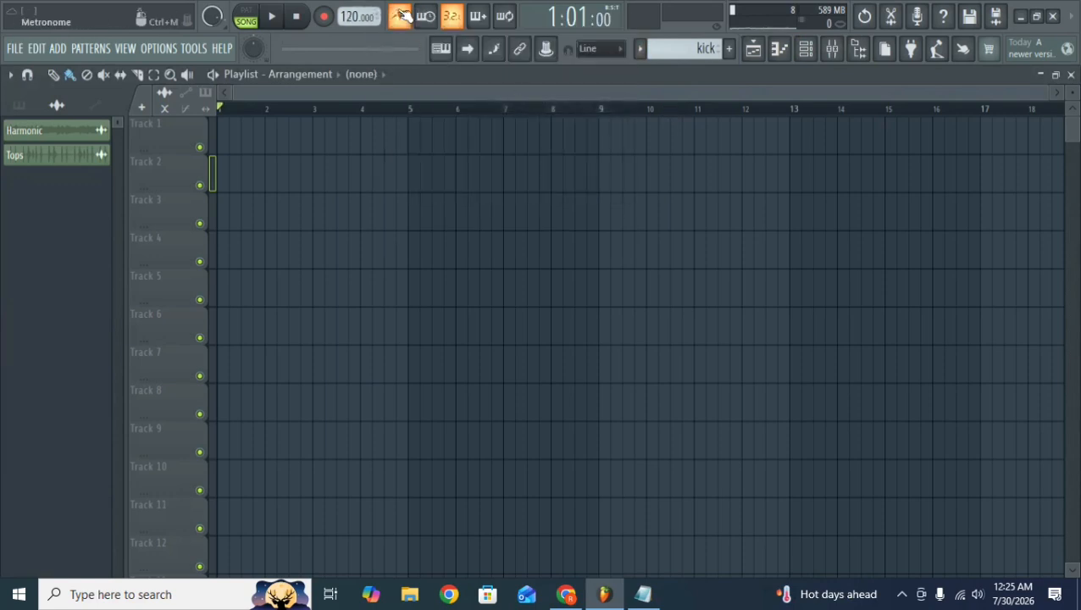
Play the empty playlist to hear the metronome, switch the metronome off and back on, and play again.
key(space)
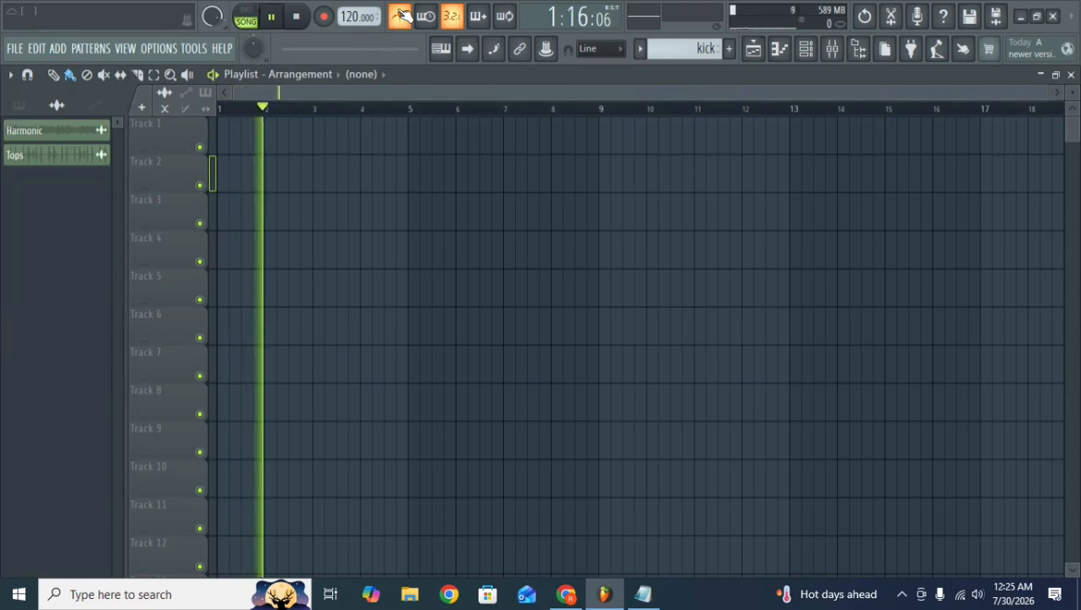
key(space)
click(402, 16)
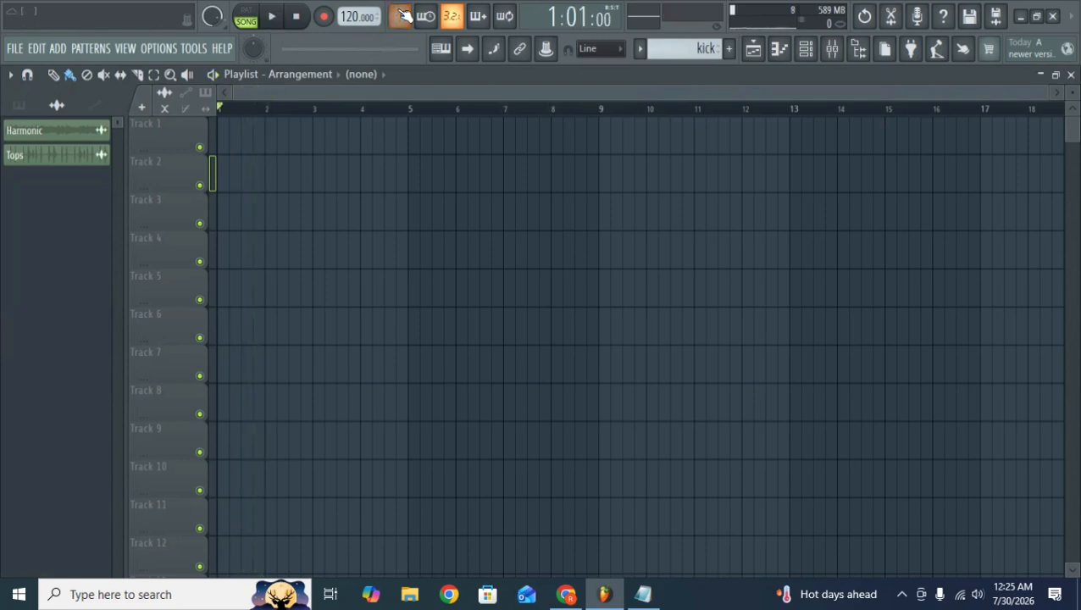
click(401, 16)
key(space)
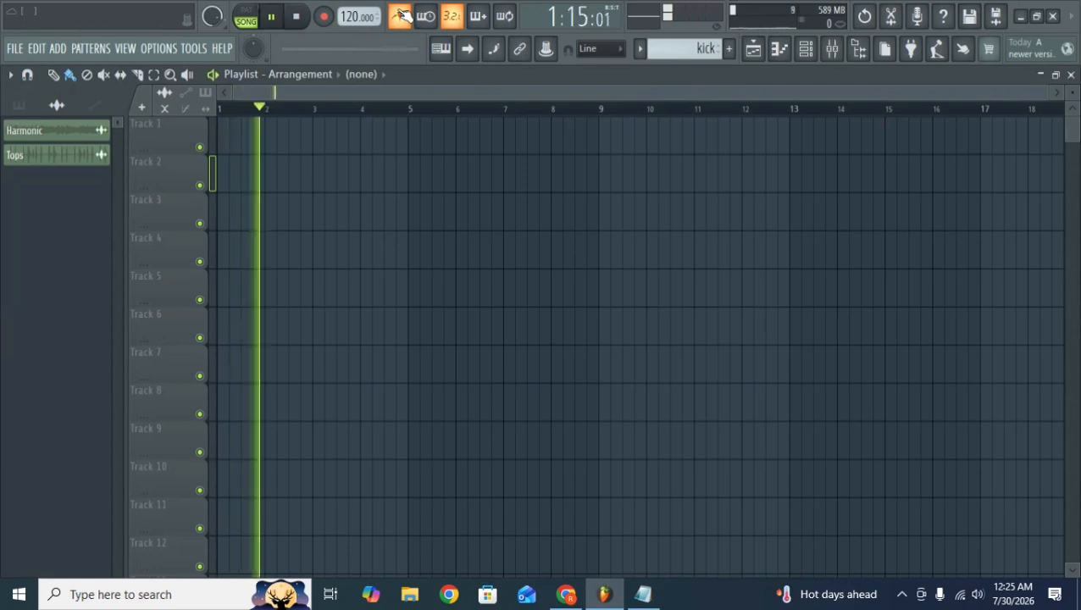
key(space)
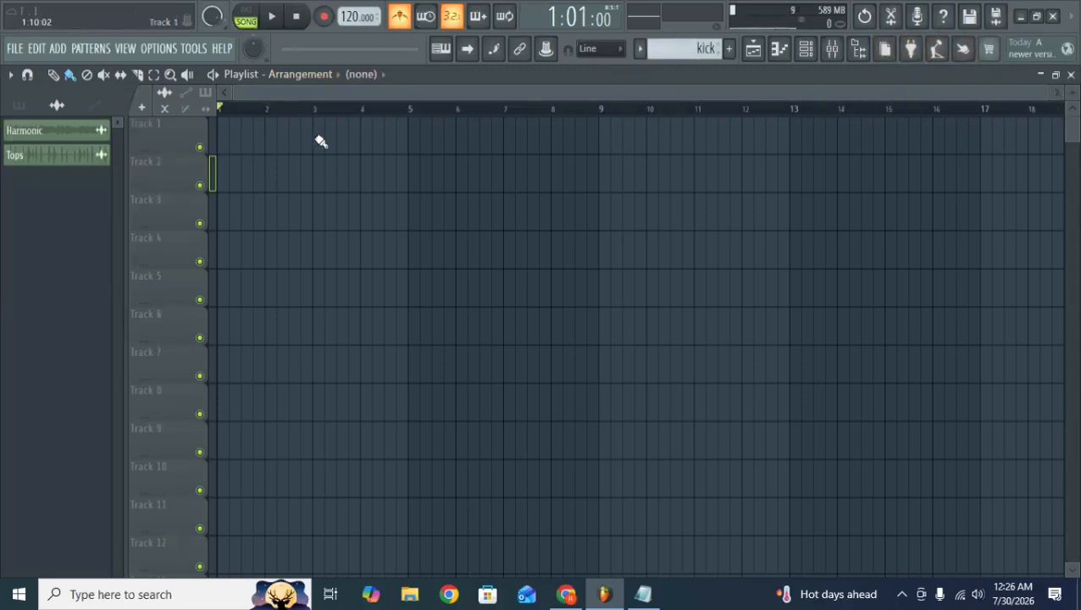
Show and hide the channel rack, mixer and browser, and look over the File menu's export entry.
click(805, 49)
click(805, 48)
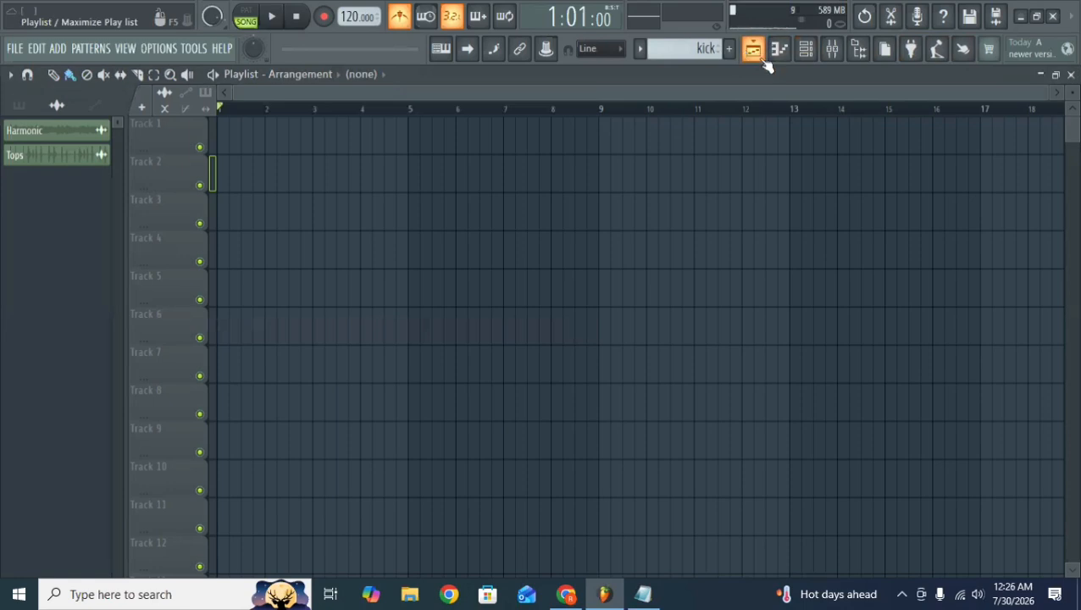
click(832, 51)
click(831, 50)
click(861, 56)
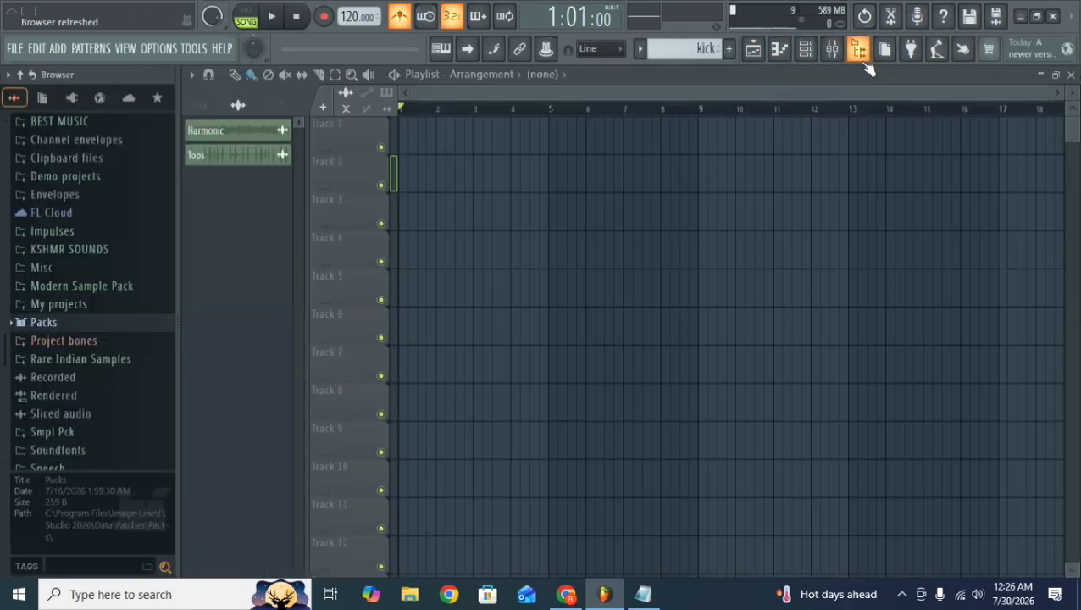
click(859, 52)
click(14, 51)
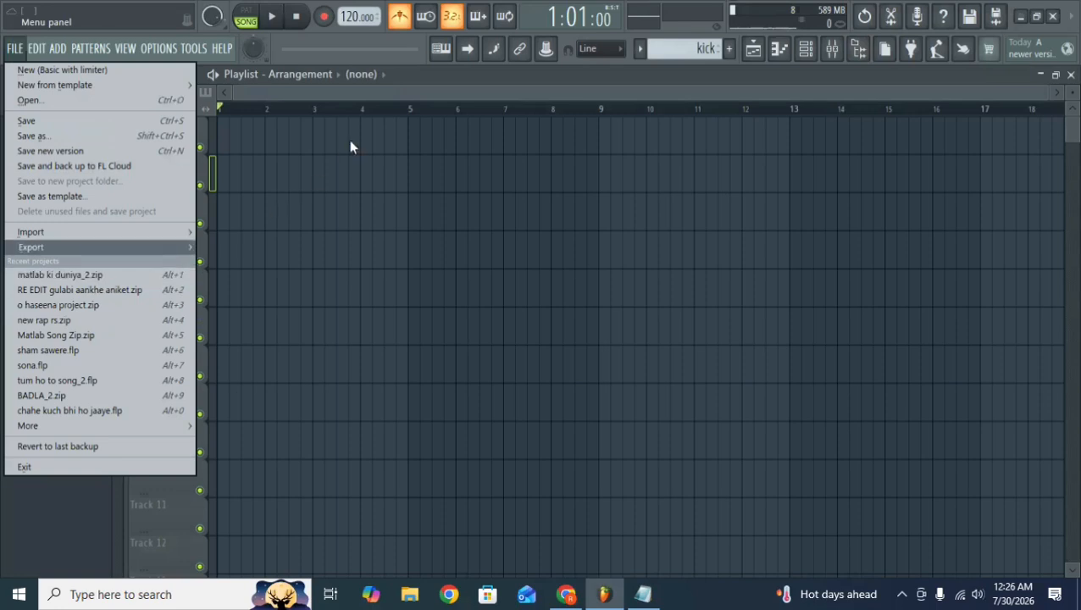
click(358, 95)
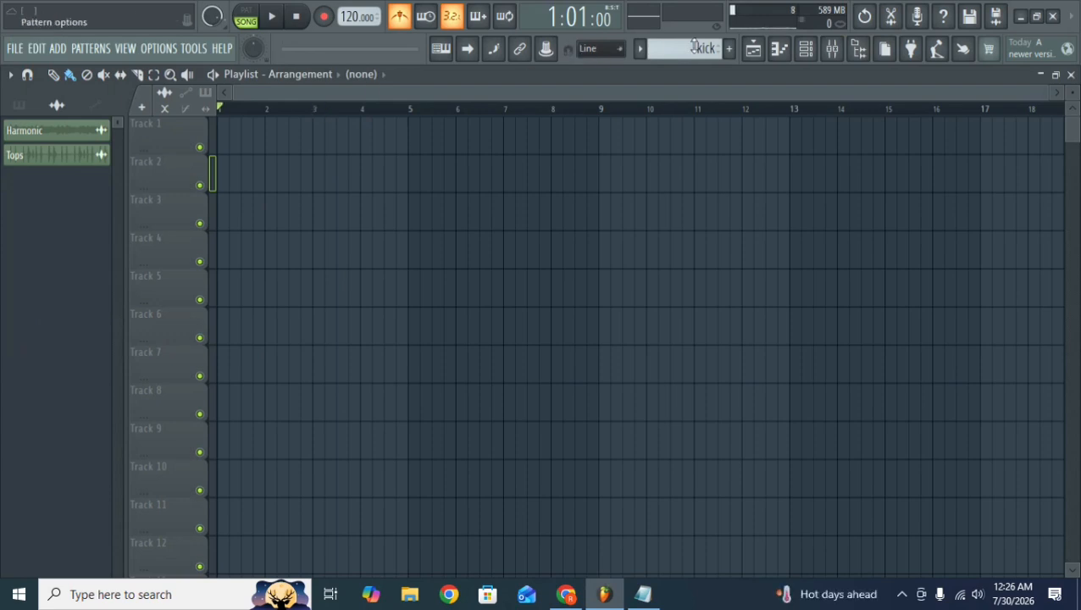
Open the online content panel, view the Gopher assistant, and close the panel.
click(1038, 54)
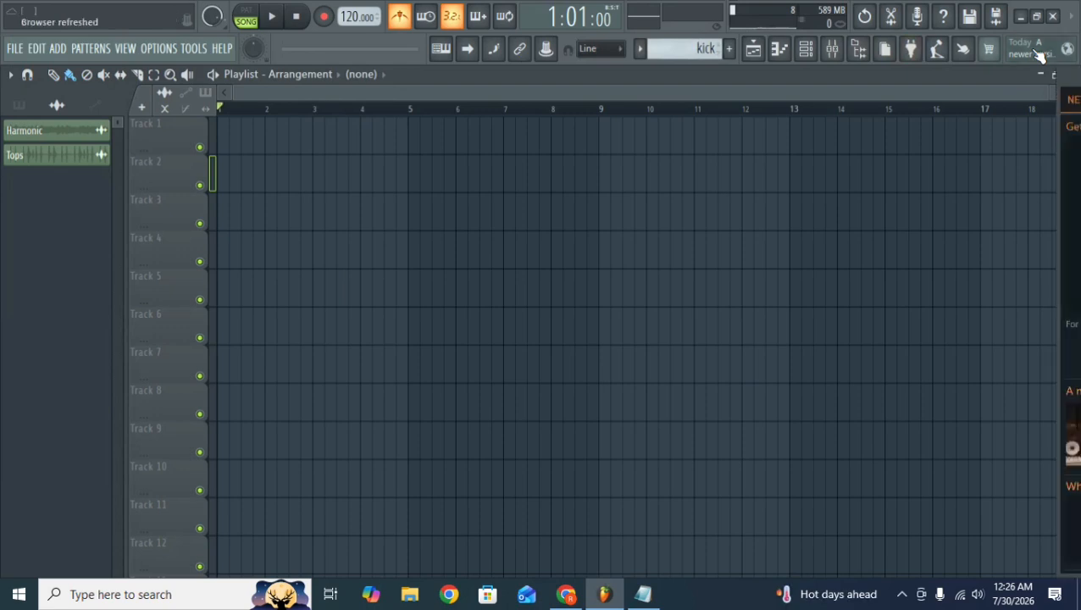
click(1046, 105)
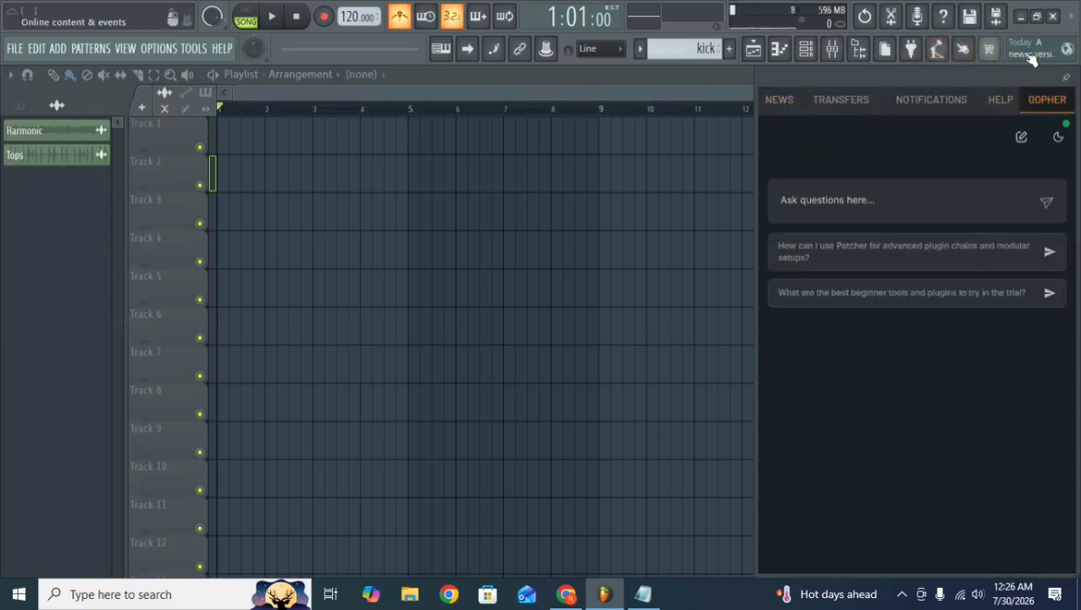
click(1058, 51)
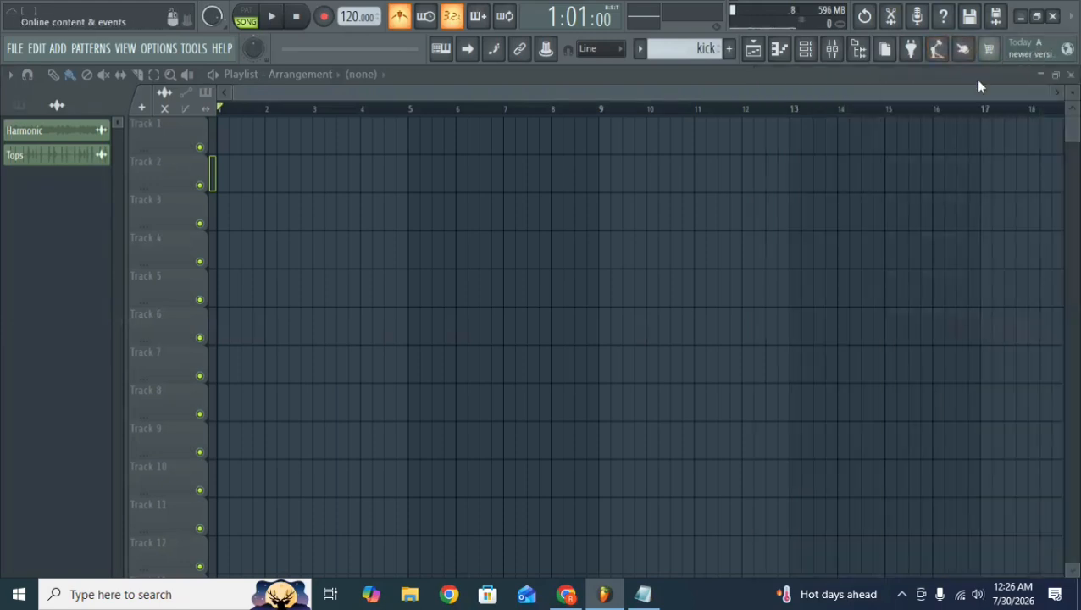
Switch to File Explorer and bring the audio file matlab ki duniya_2_ Beat into the FL Studio playlist on Track 1 at bar 1.
click(409, 594)
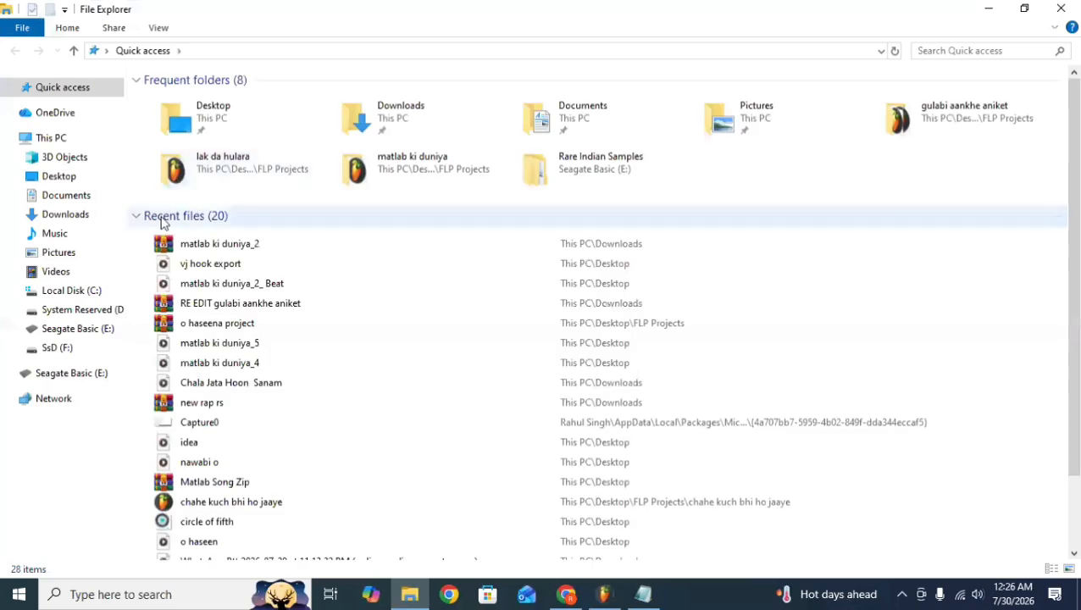
click(225, 285)
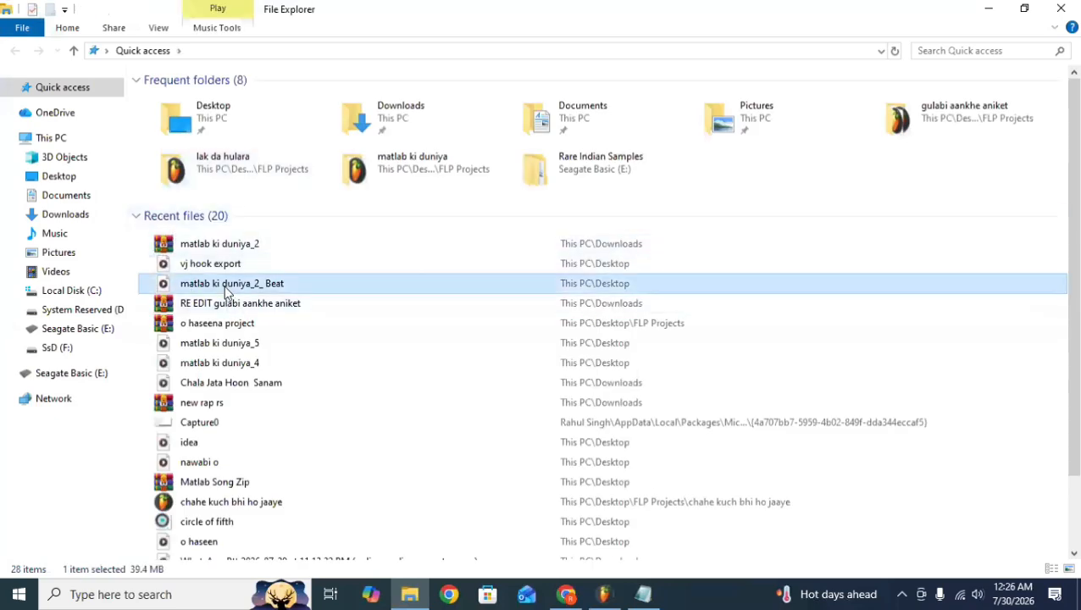
double_click(226, 287)
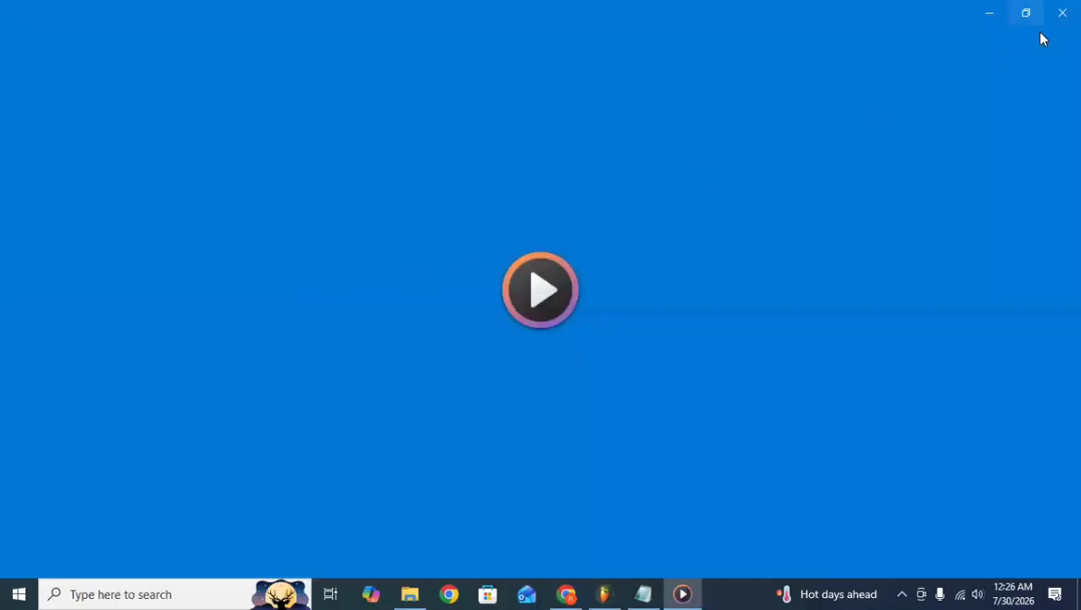
click(1060, 13)
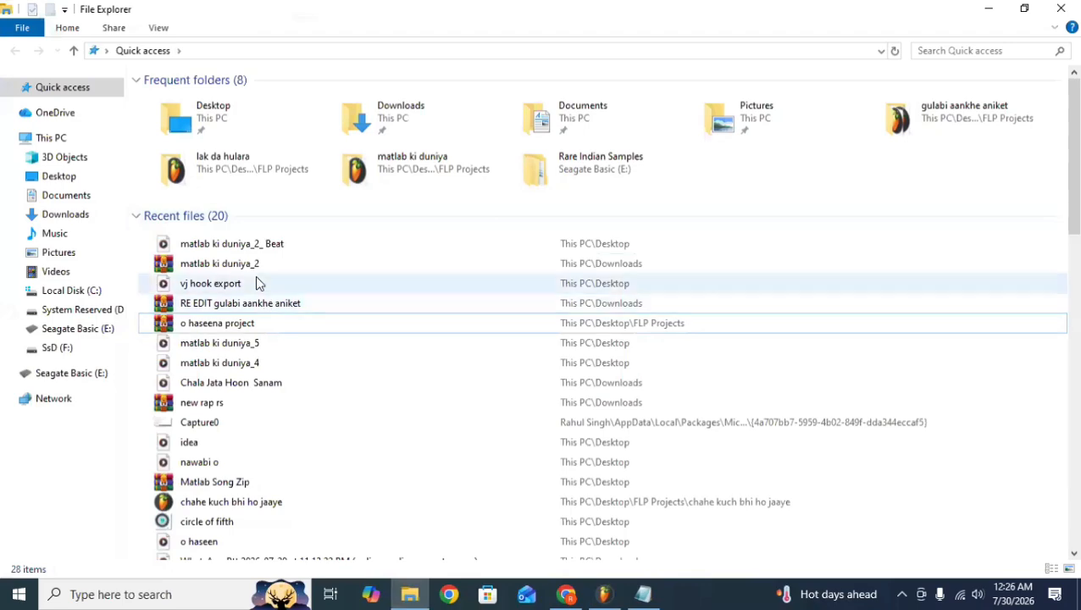
click(283, 247)
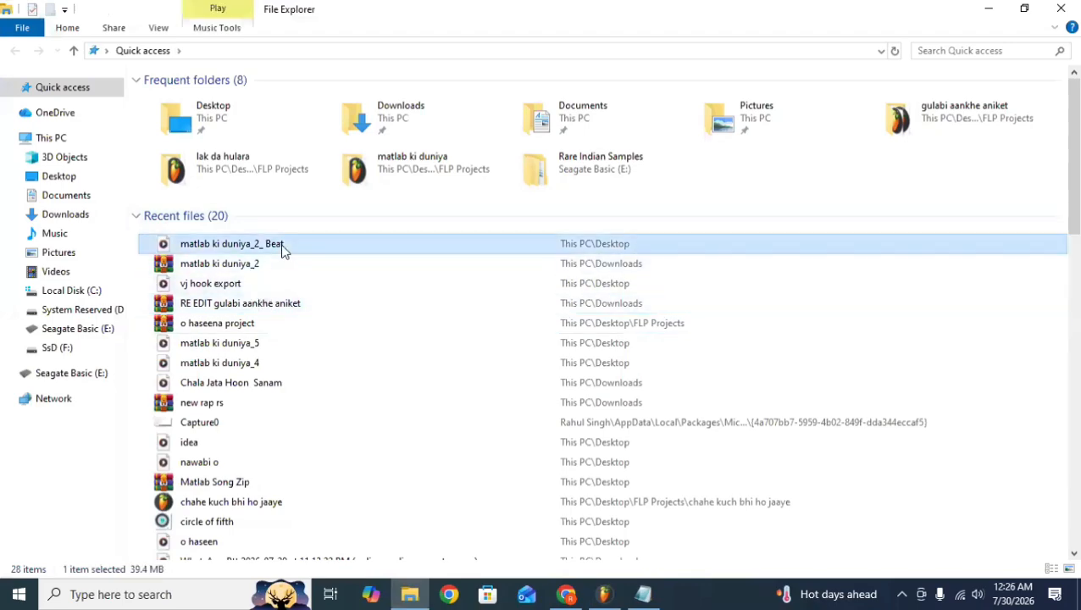
drag(282, 246, 242, 120)
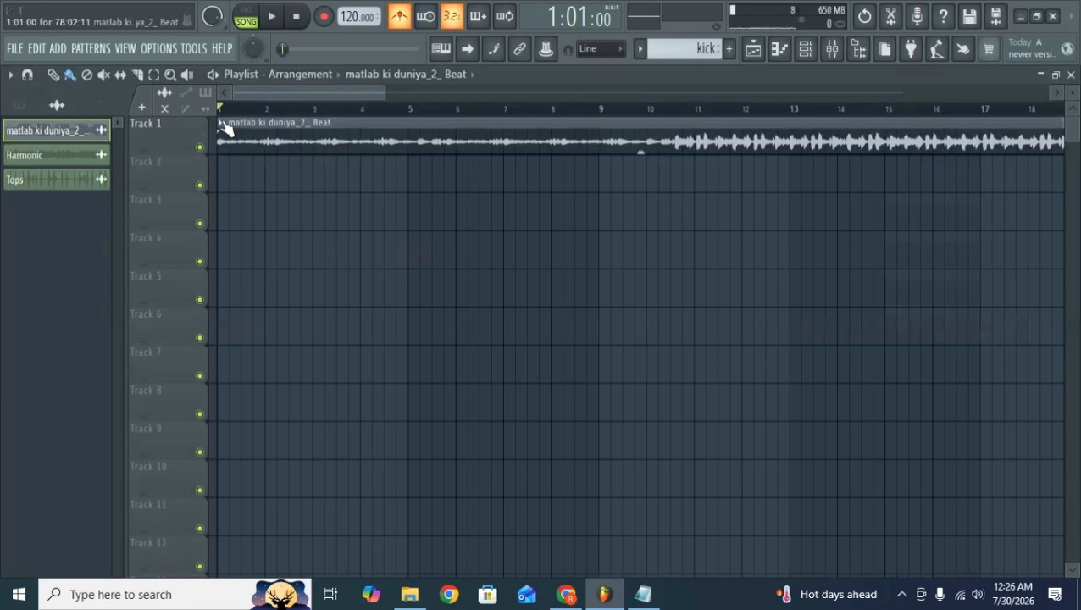
Open the stem extraction options for the beat clip on Track 1, include drums, instruments and bass, and close the dialog without extracting.
click(222, 124)
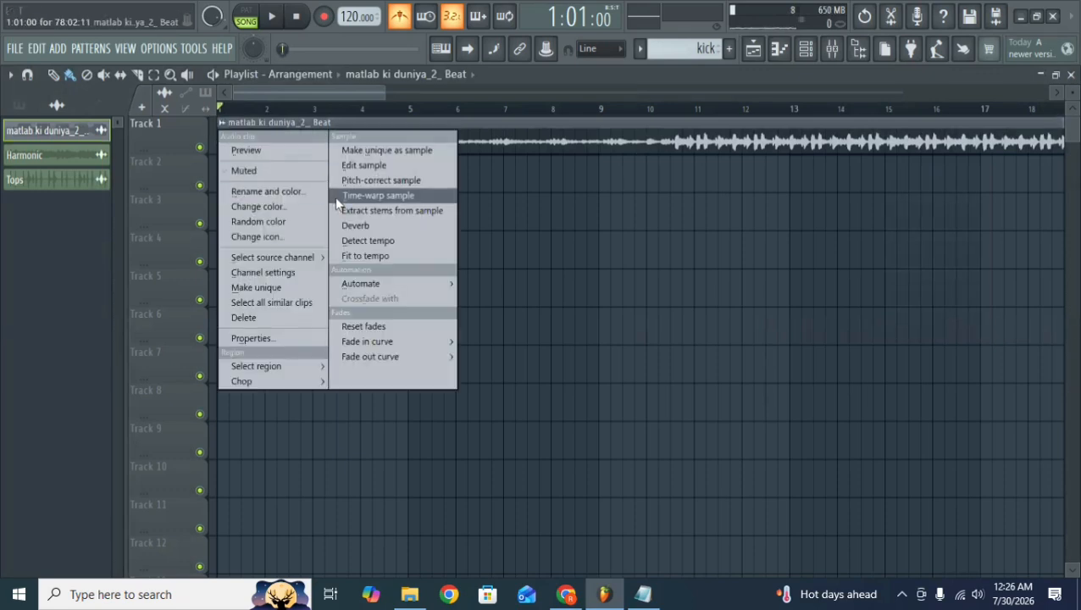
click(385, 211)
click(465, 217)
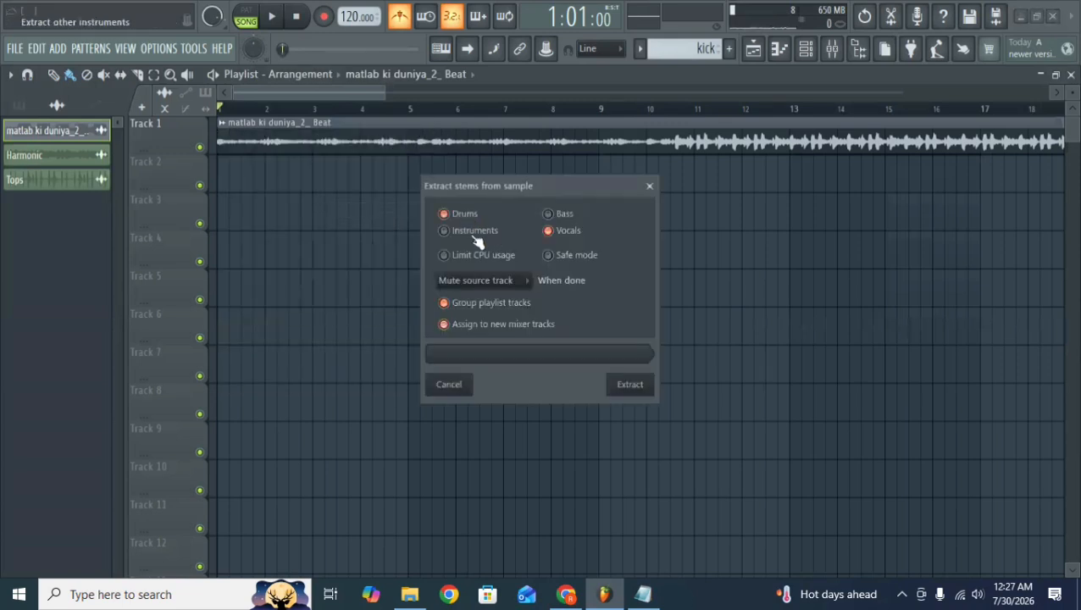
click(474, 233)
click(546, 218)
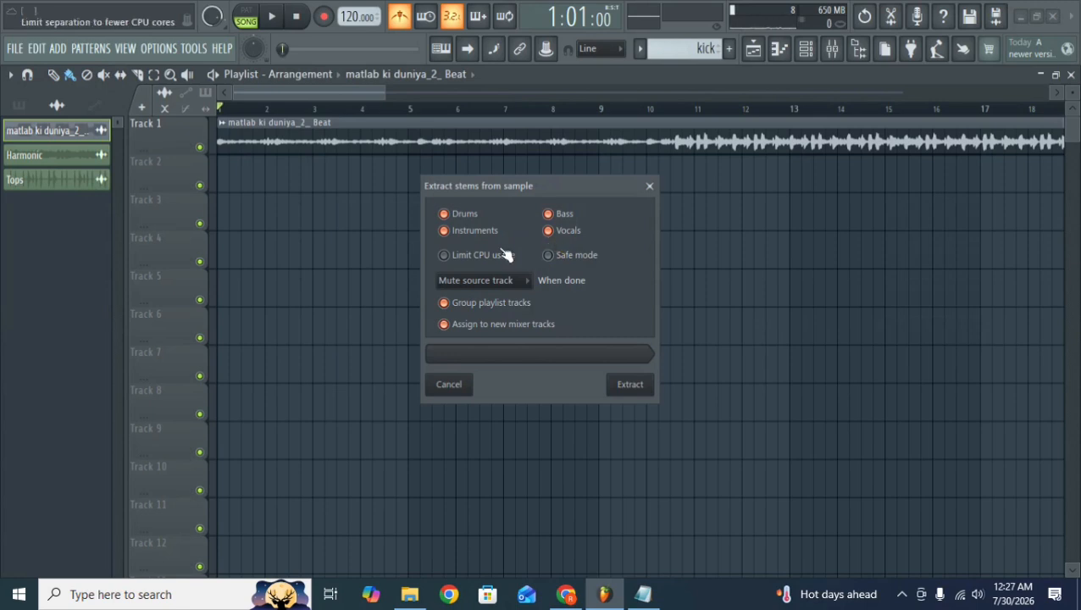
click(649, 186)
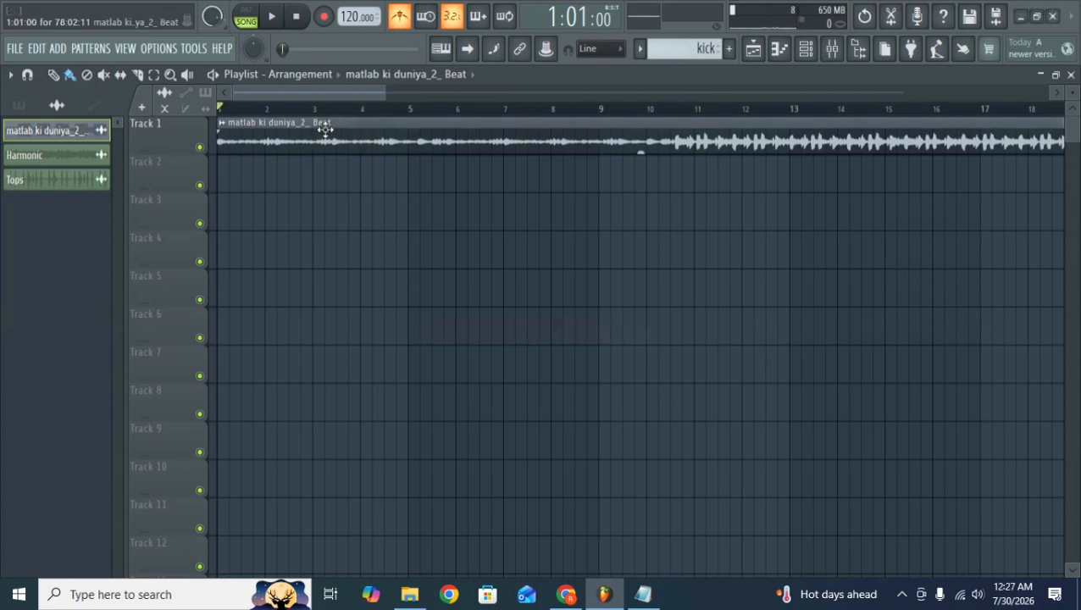
Delete the matlab ki duniya_2_ Beat audio clip from the project's clip list.
right_click(92, 129)
click(144, 320)
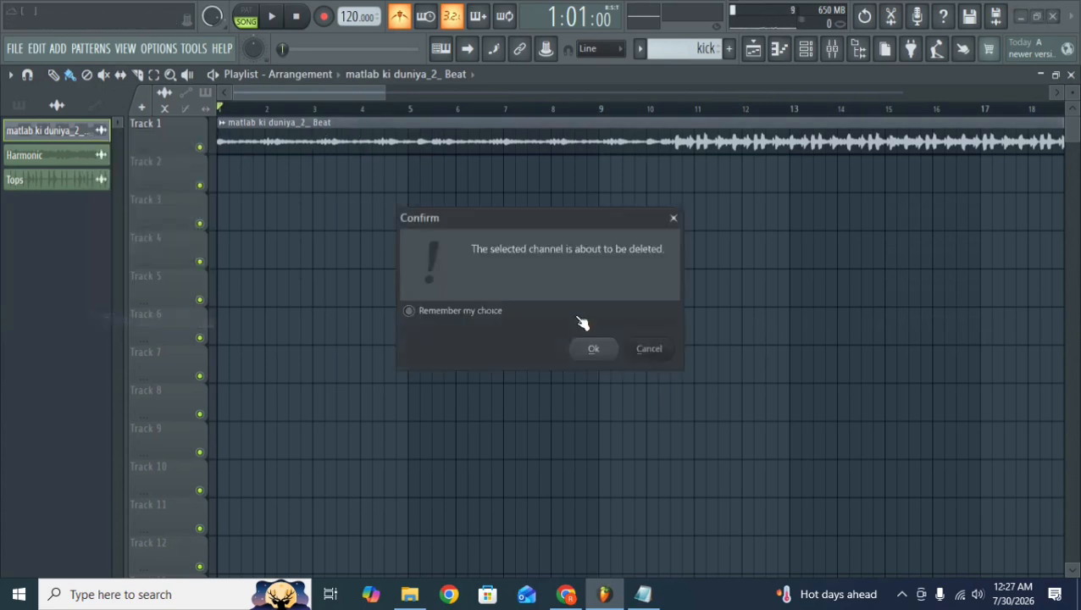
click(586, 347)
right_click(71, 132)
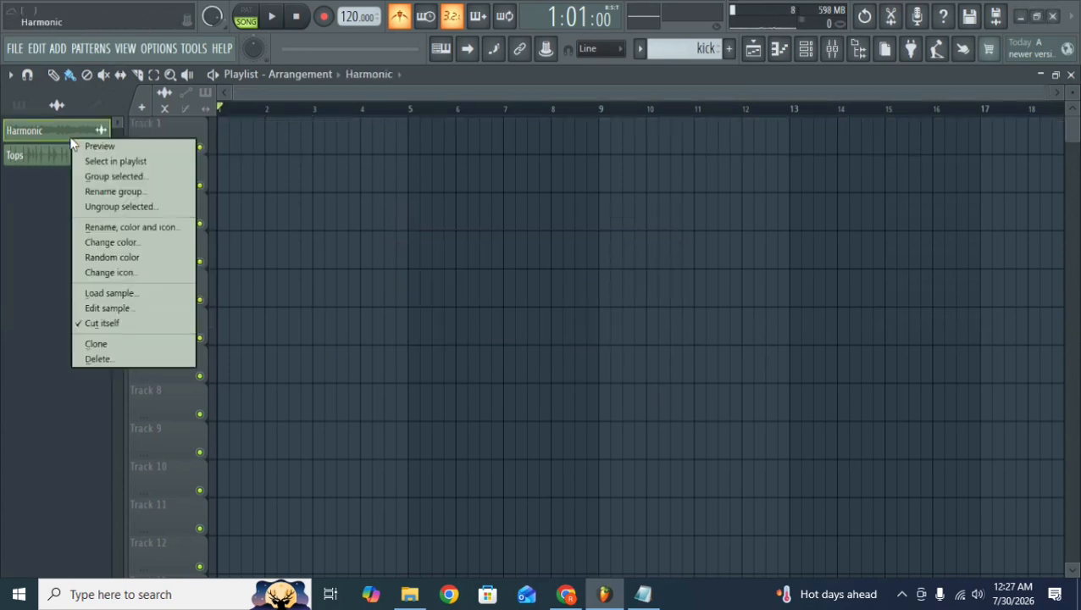
click(163, 346)
right_click(94, 156)
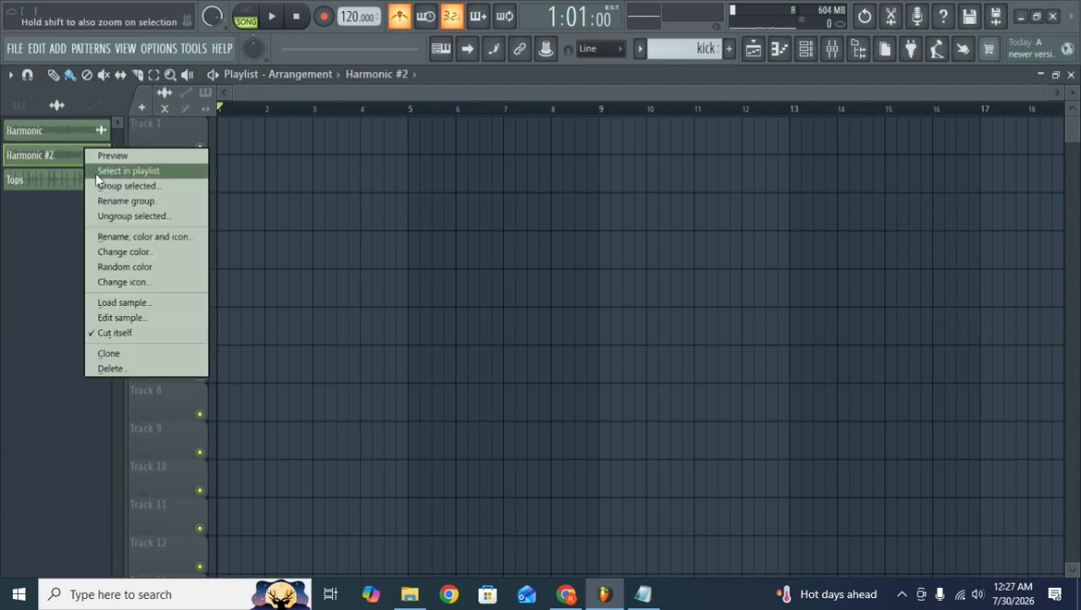
click(144, 369)
click(593, 349)
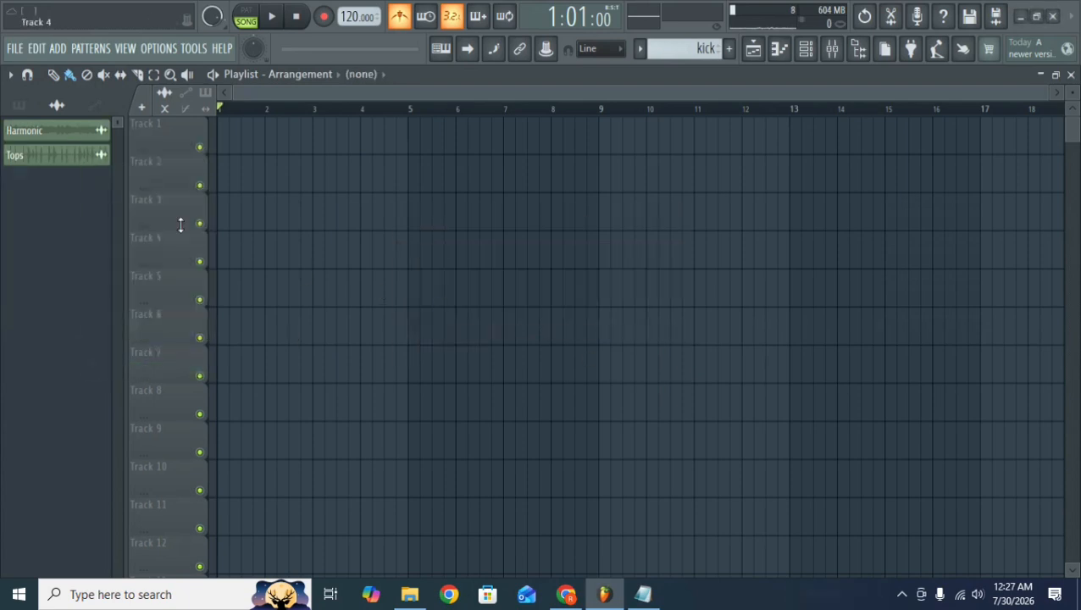
Delete the remaining Harmonic and Tops audio clips from the project's clip list.
right_click(100, 131)
click(169, 347)
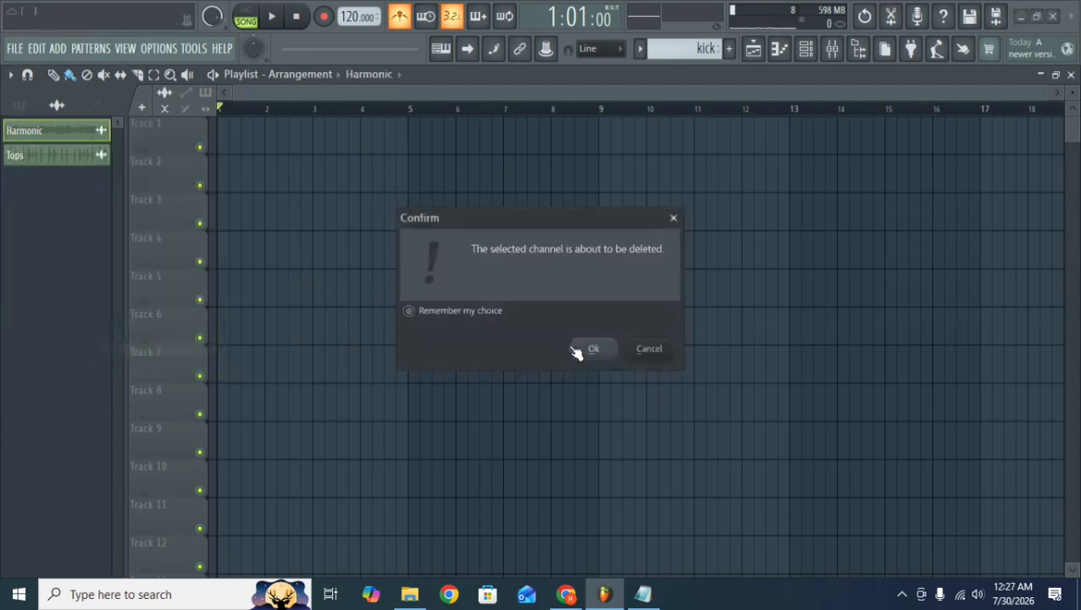
click(611, 354)
right_click(74, 131)
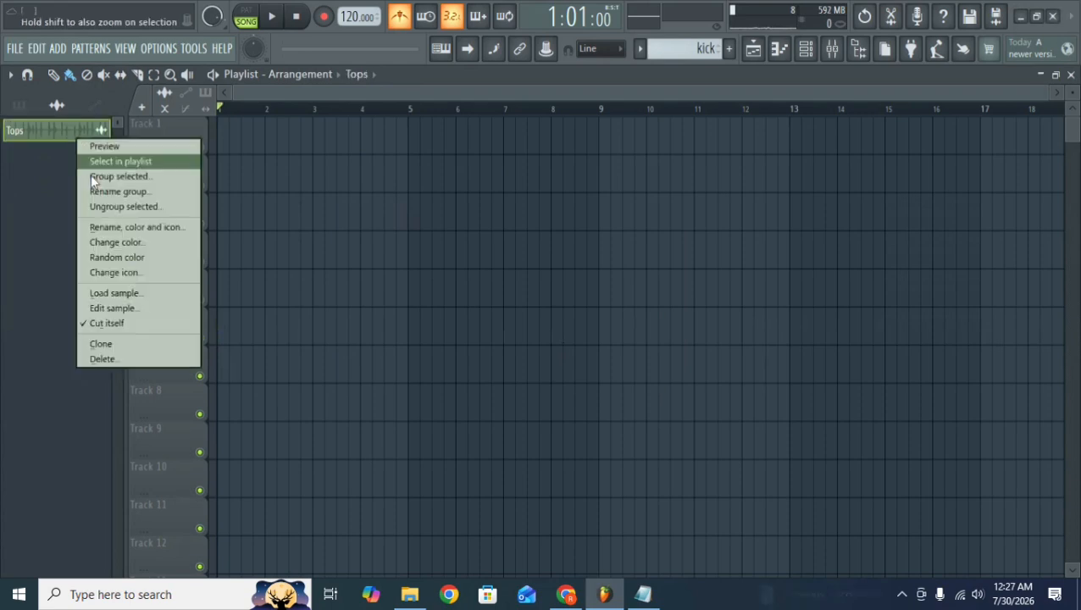
click(122, 359)
click(592, 347)
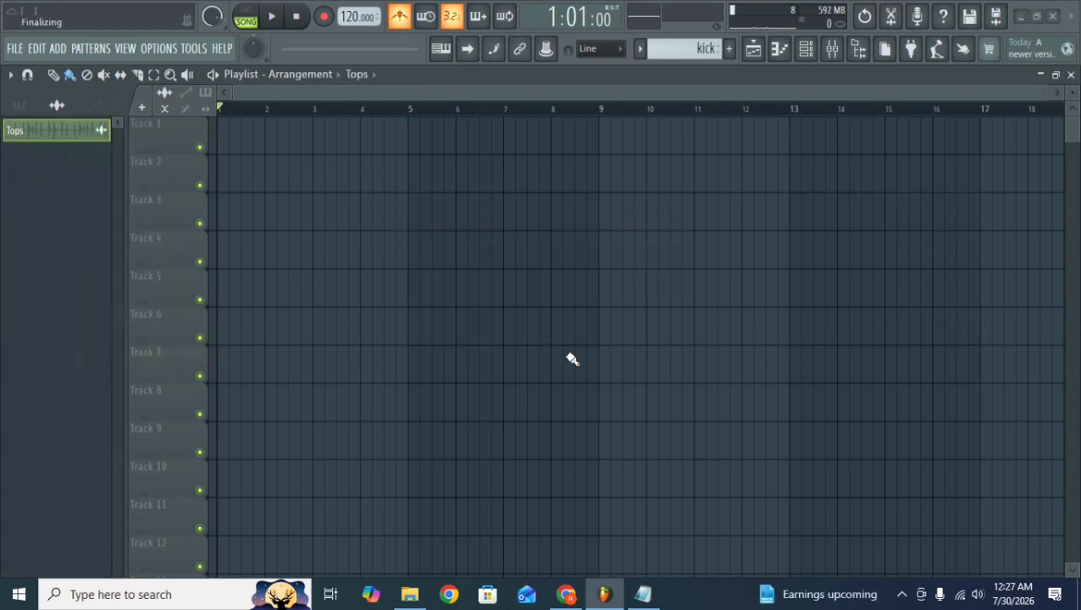